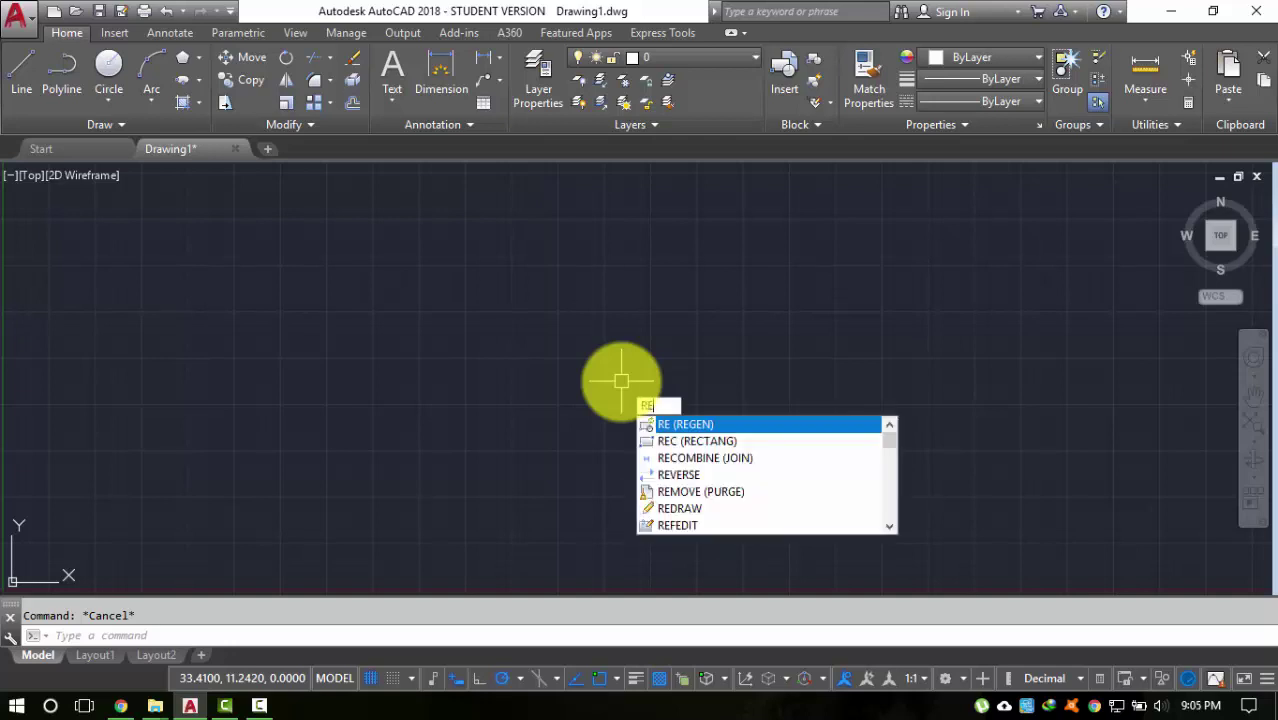
Step: Draw a rectangle in the upper-left area of the empty drawing by picking two opposite corners
{"action": "type", "text": "c"}
{"action": "key", "text": "Return"}
{"action": "left_click", "coordinate": [322, 255]}
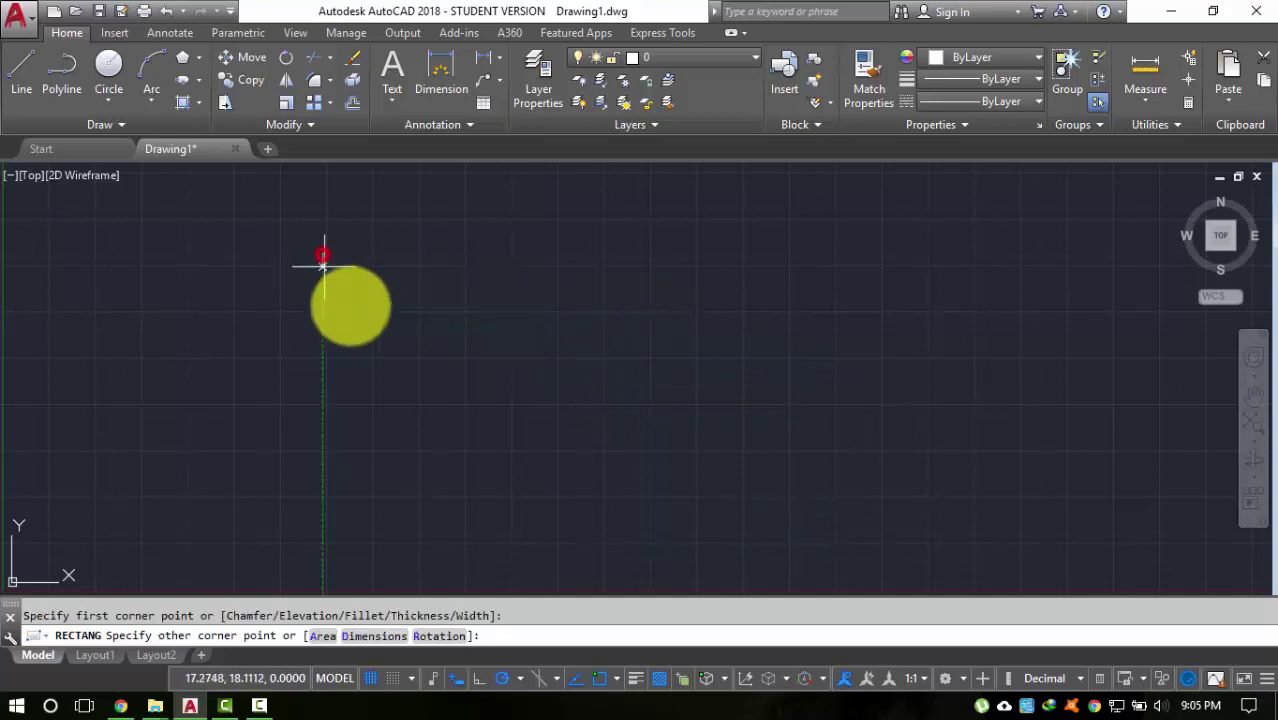
{"action": "left_click", "coordinate": [494, 404]}
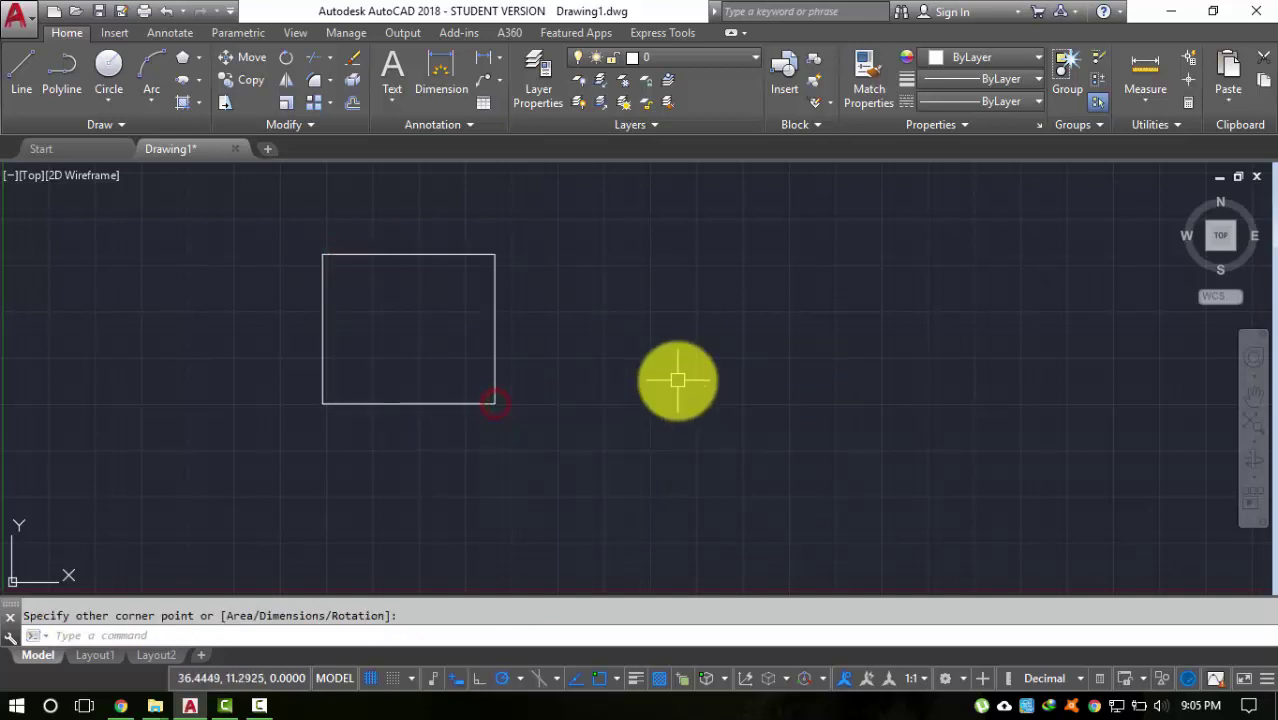
Step: Draw a circle beside the rectangle, on its right, slightly larger than the rectangle's height
{"action": "type", "text": "c"}
{"action": "key", "text": "Return"}
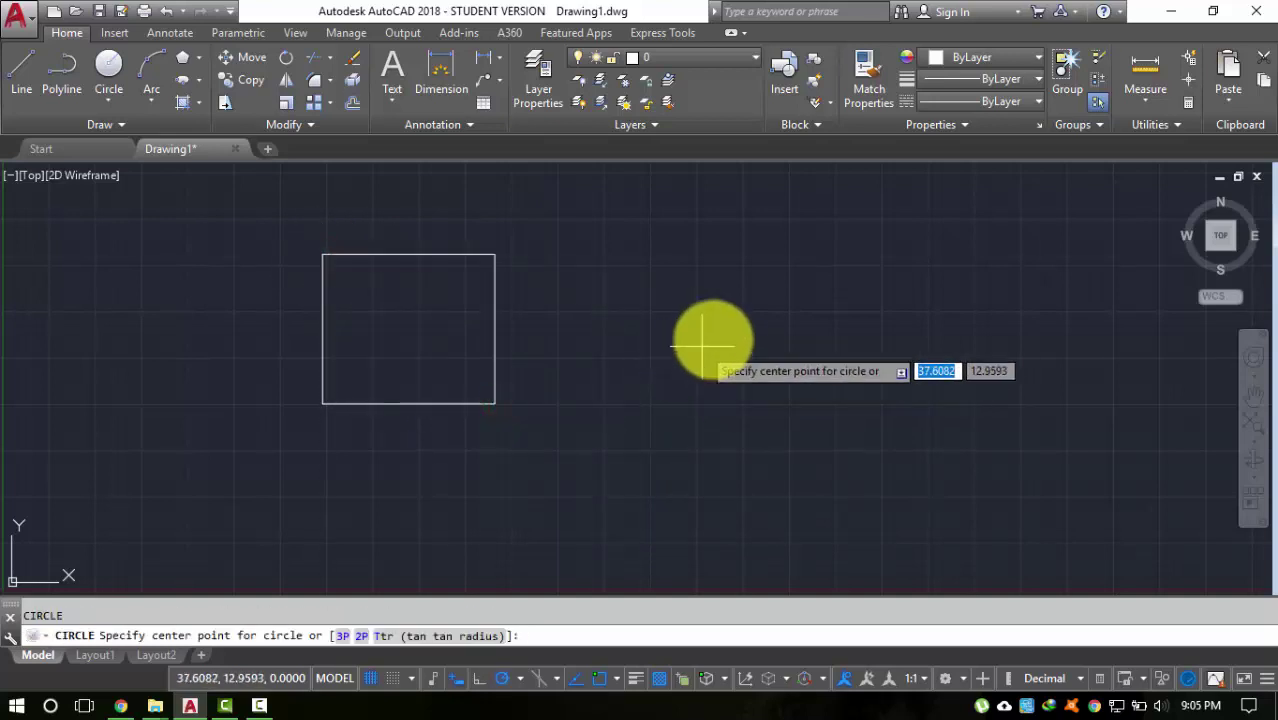
{"action": "left_click", "coordinate": [719, 337]}
{"action": "left_click", "coordinate": [648, 407]}
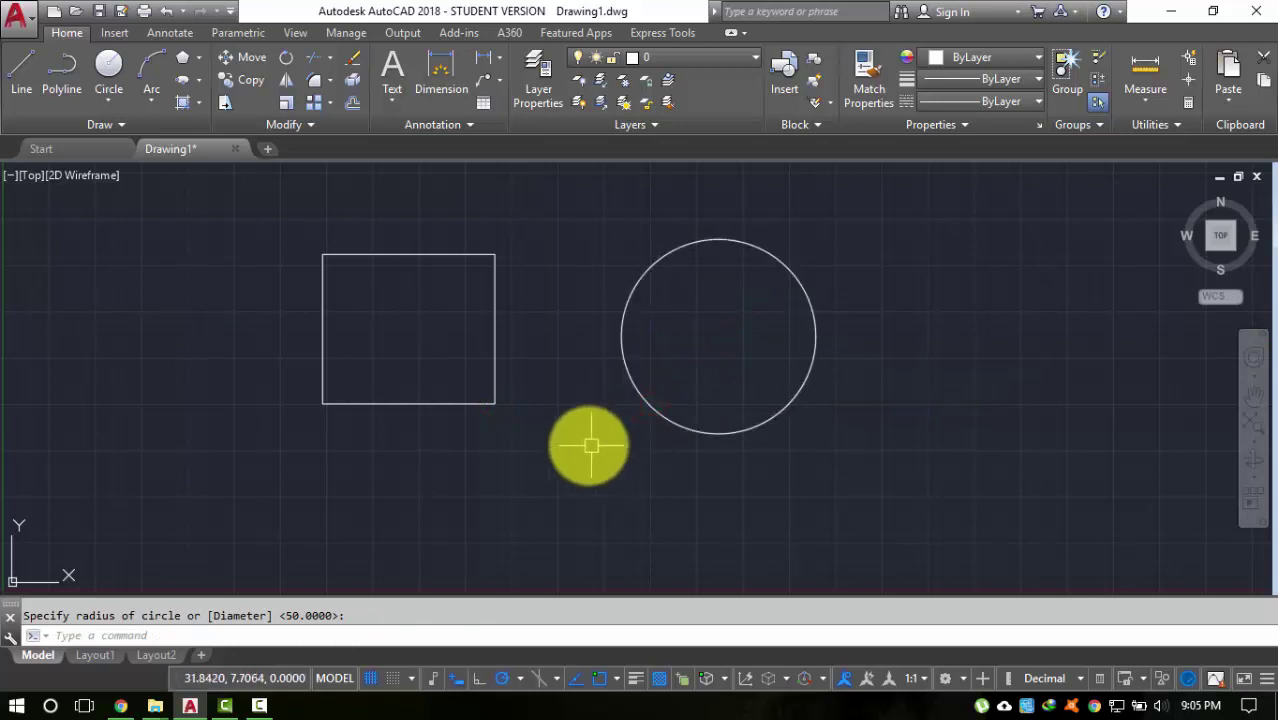
Step: Draw a closed, irregular five-sided shape from line segments below the rectangle and circle
{"action": "key", "text": "Return"}
{"action": "left_click_drag", "start_coordinate": [587, 447], "coordinate": [593, 379]}
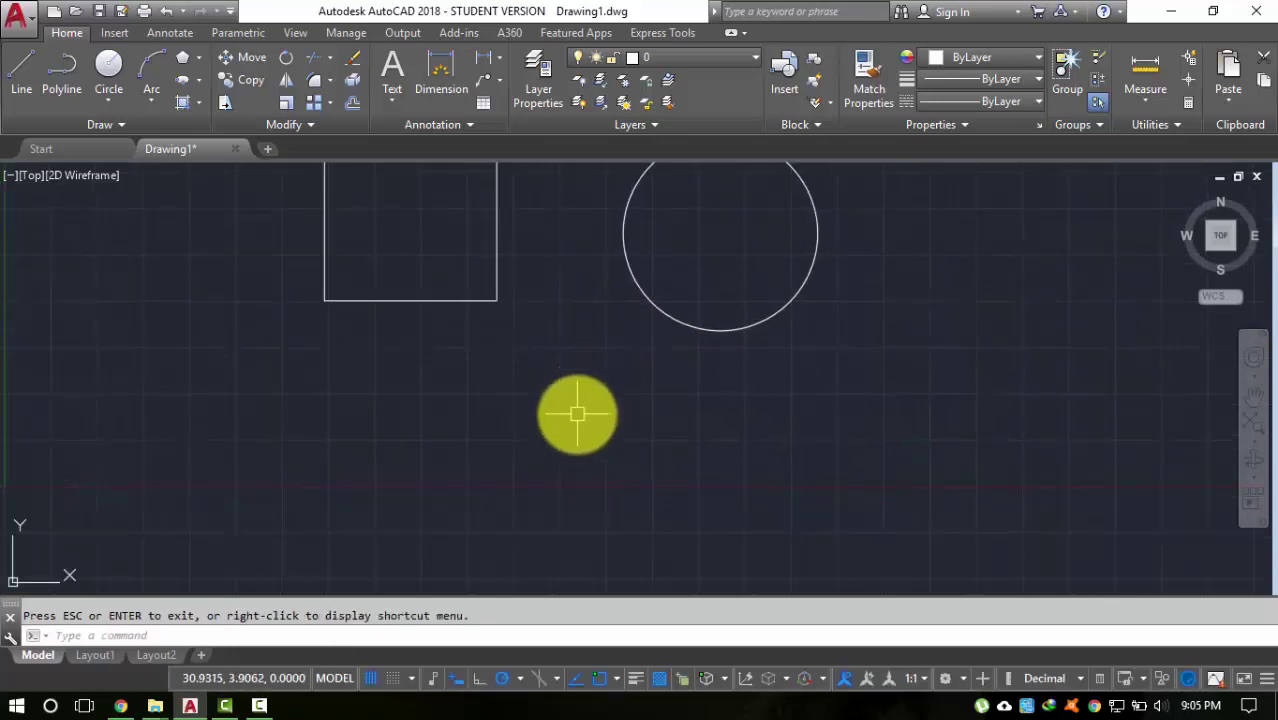
{"action": "key", "text": "Escape"}
{"action": "type", "text": "l"}
{"action": "key", "text": "Return"}
{"action": "left_click", "coordinate": [465, 421]}
{"action": "left_click", "coordinate": [558, 370]}
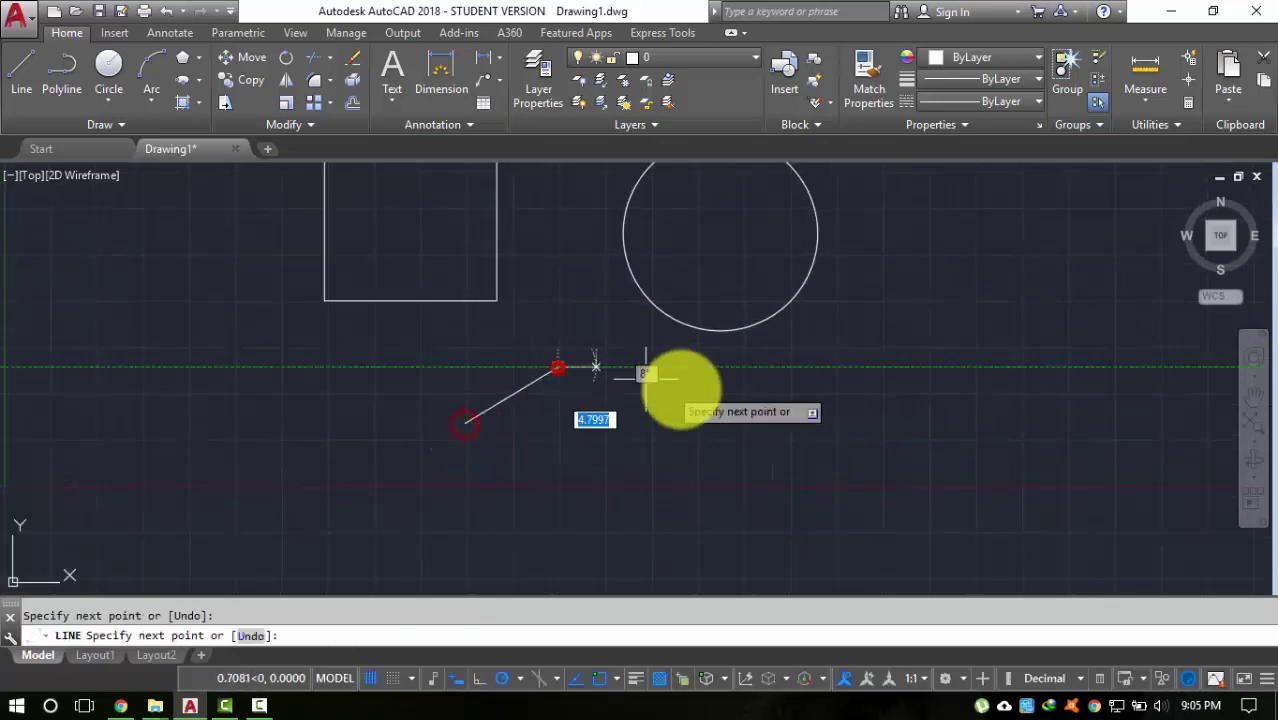
{"action": "left_click", "coordinate": [722, 404]}
{"action": "left_click", "coordinate": [741, 520]}
{"action": "left_click", "coordinate": [601, 571]}
{"action": "type", "text": "c"}
{"action": "key", "text": "Return"}
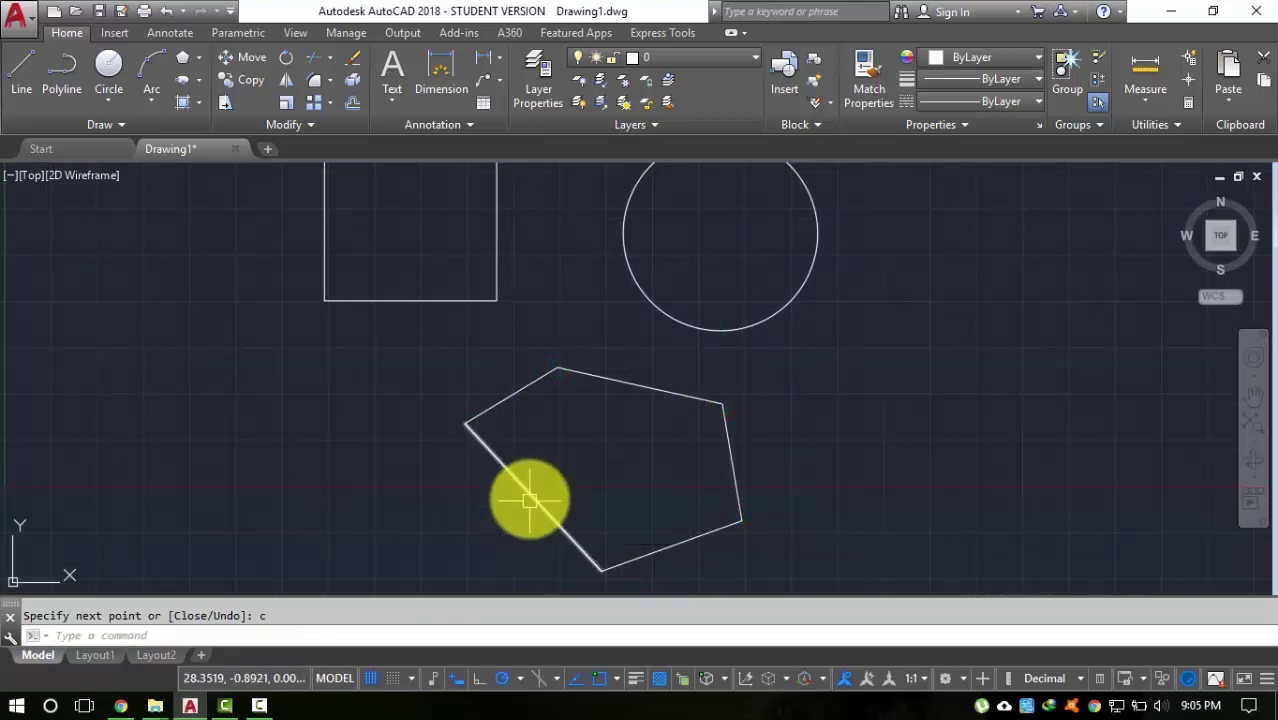
Step: Copy the rectangle to the free area below and to the left of the original
{"action": "type", "text": "p"}
{"action": "key", "text": "Return"}
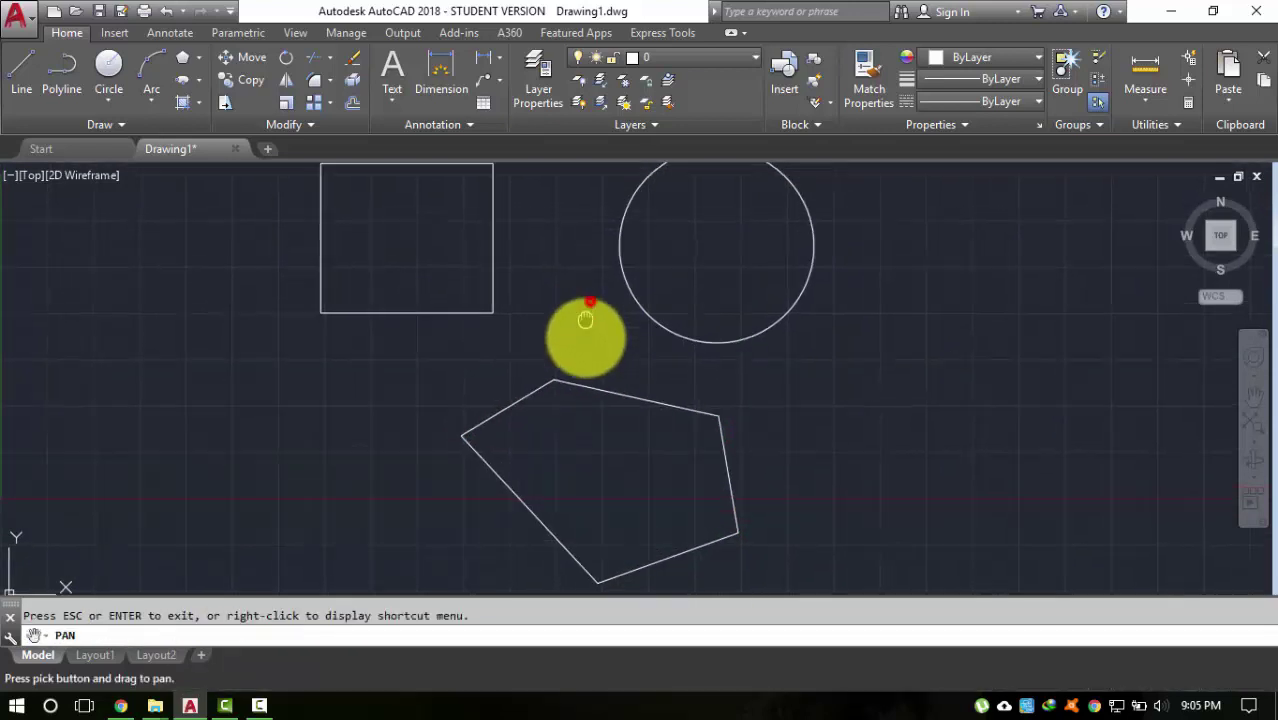
{"action": "mouse_move", "coordinate": [585, 328]}
{"action": "left_mouse_down"}
{"action": "mouse_move", "coordinate": [608, 357]}
{"action": "mouse_move", "coordinate": [625, 337]}
{"action": "mouse_move", "coordinate": [586, 347]}
{"action": "left_mouse_up"}
{"action": "key", "text": "Escape"}
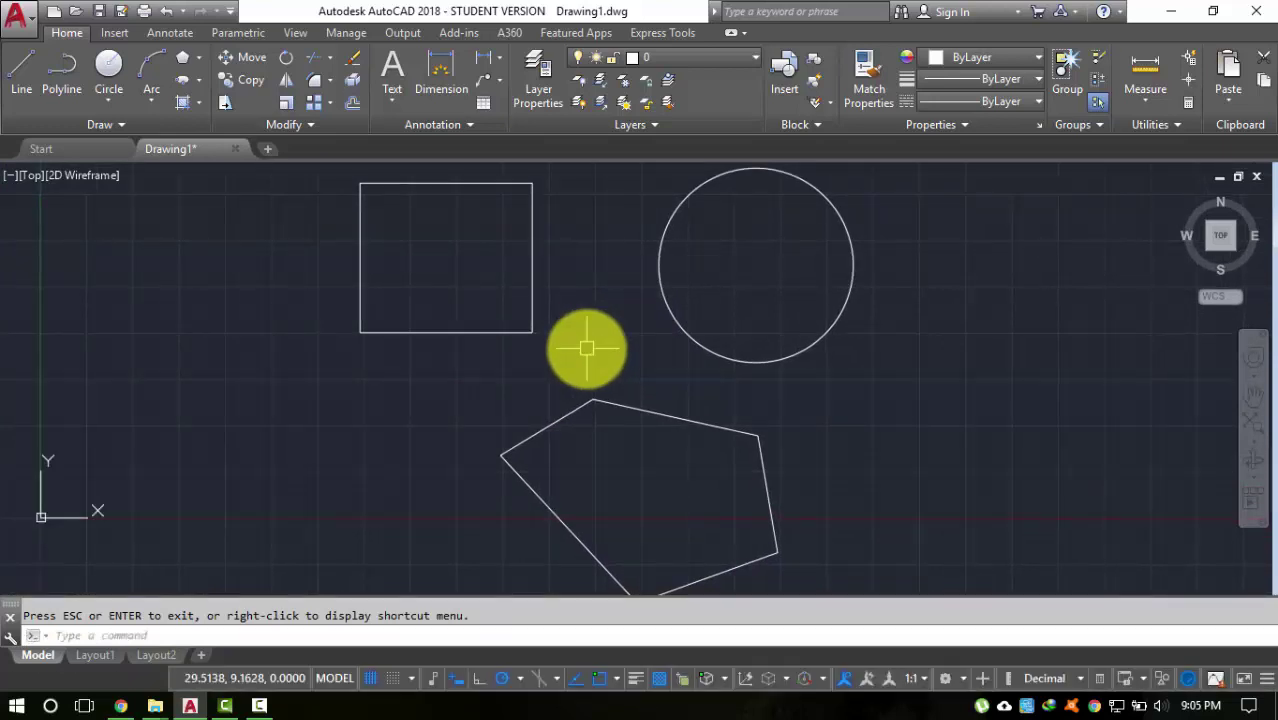
{"action": "left_click", "coordinate": [531, 298]}
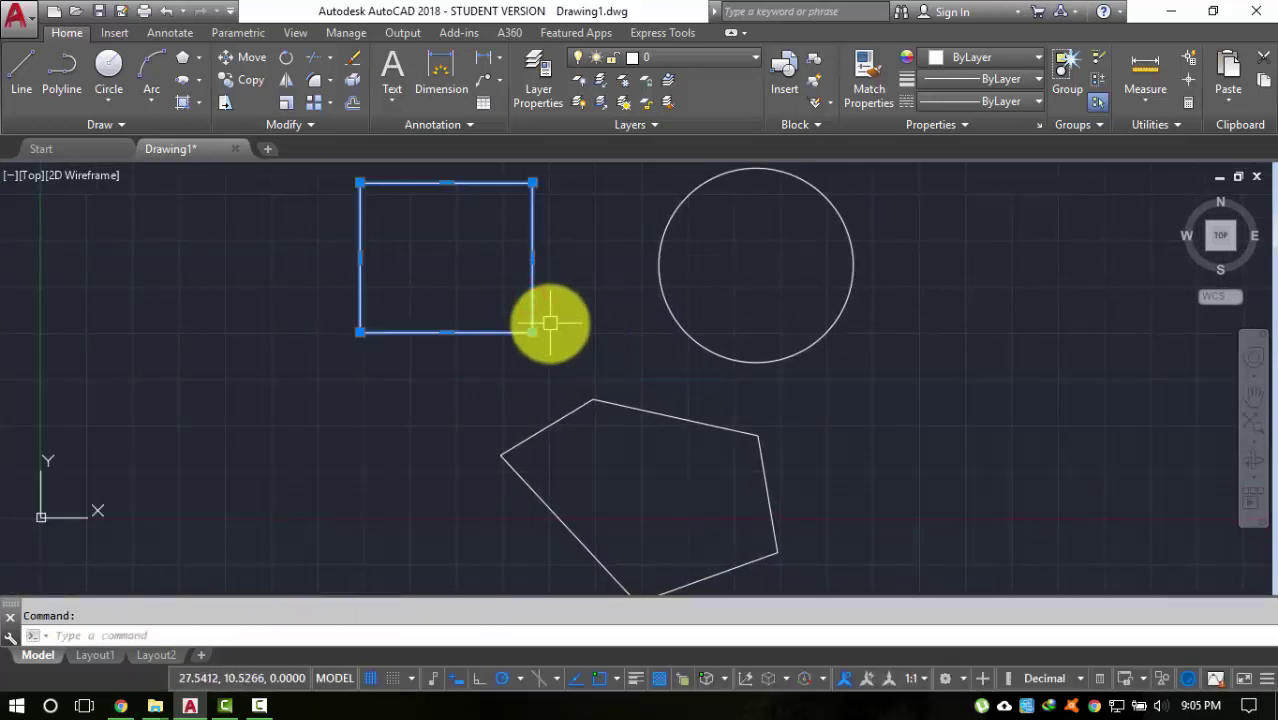
{"action": "type", "text": "co"}
{"action": "key", "text": "Return"}
{"action": "left_click", "coordinate": [561, 277]}
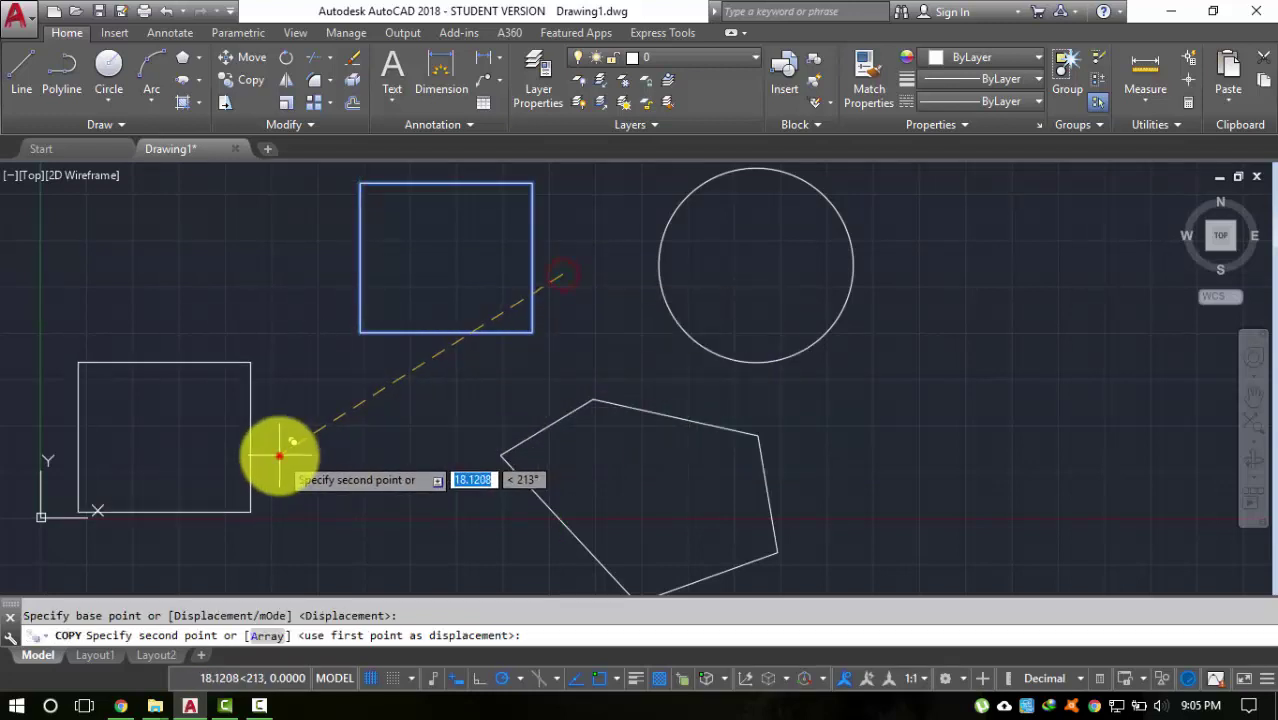
{"action": "left_click", "coordinate": [280, 457]}
{"action": "key", "text": "Return"}
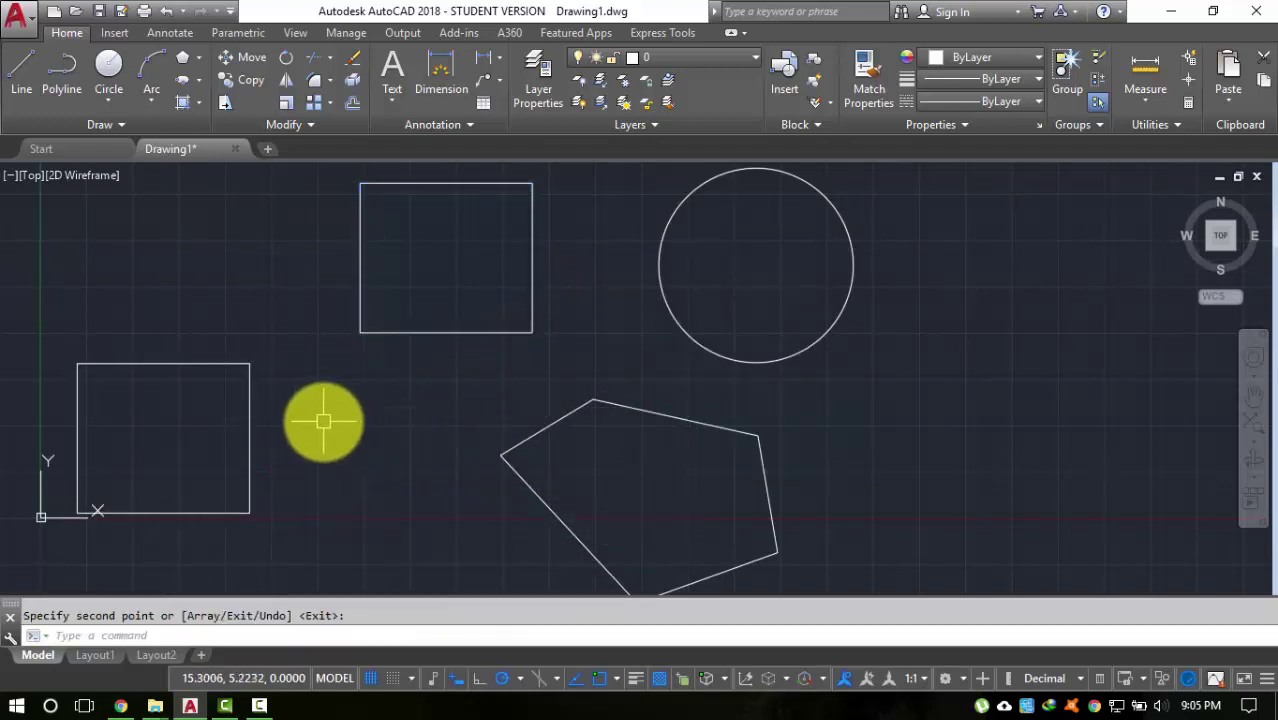
Step: Draw two separate slanted lines that cross the copied rectangle from above its top edge to below its bottom edge
{"action": "type", "text": "l"}
{"action": "key", "text": "Return"}
{"action": "left_click", "coordinate": [263, 309]}
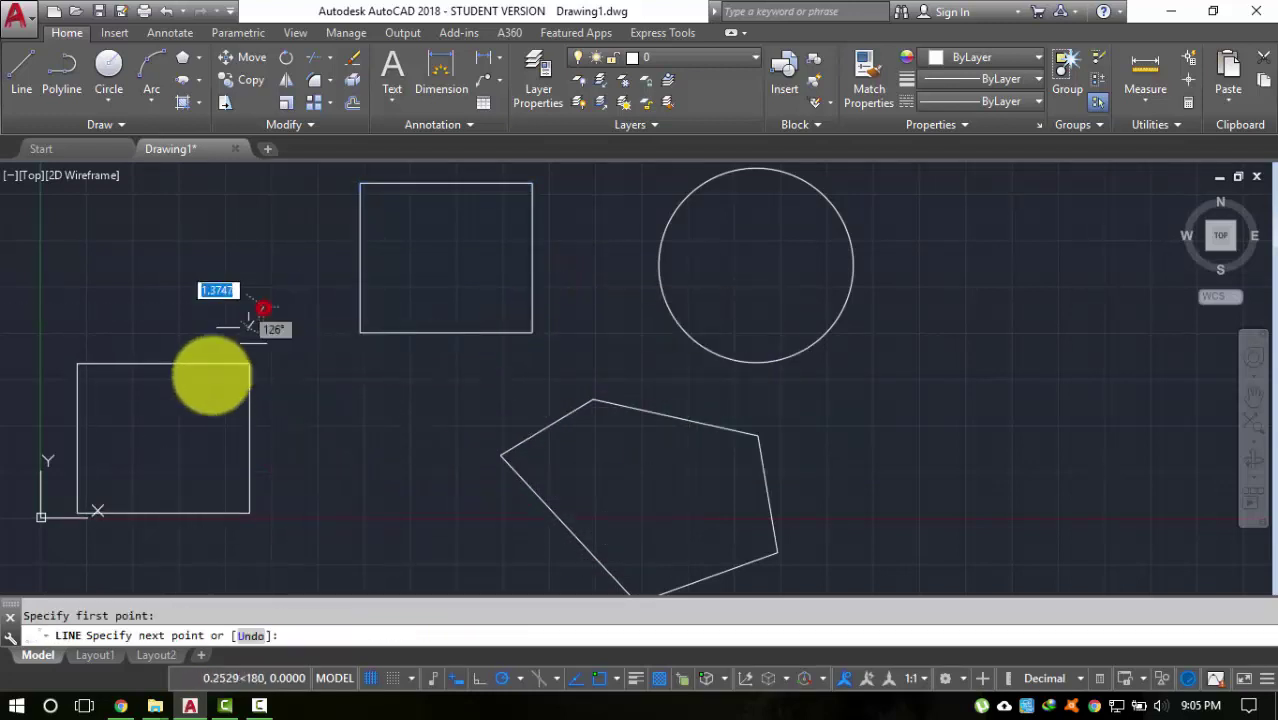
{"action": "left_click", "coordinate": [151, 547]}
{"action": "key", "text": "Return"}
{"action": "key", "text": "Return"}
{"action": "left_click", "coordinate": [209, 293]}
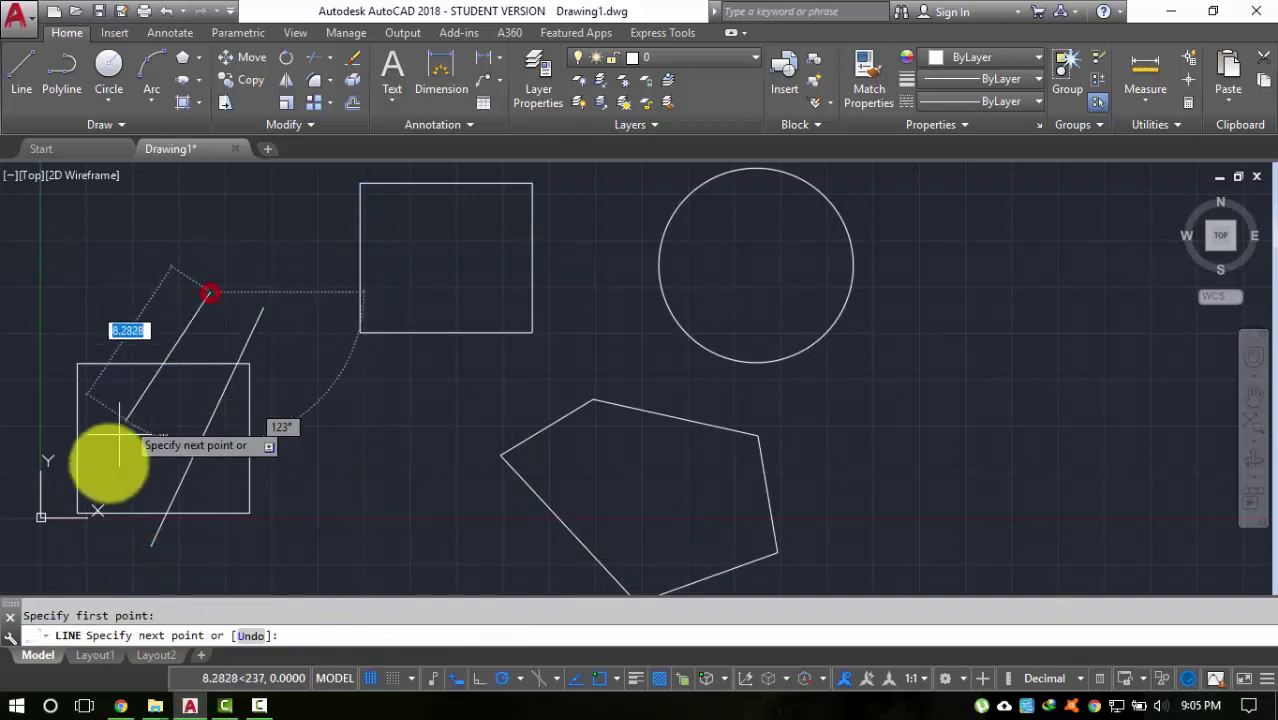
{"action": "left_click", "coordinate": [77, 553]}
{"action": "key", "text": "Return"}
Step: Turn off the display of the UCS icon at the UCS origin point in the UCS settings
{"action": "middle_click", "coordinate": [323, 421]}
{"action": "middle_click", "coordinate": [323, 421]}
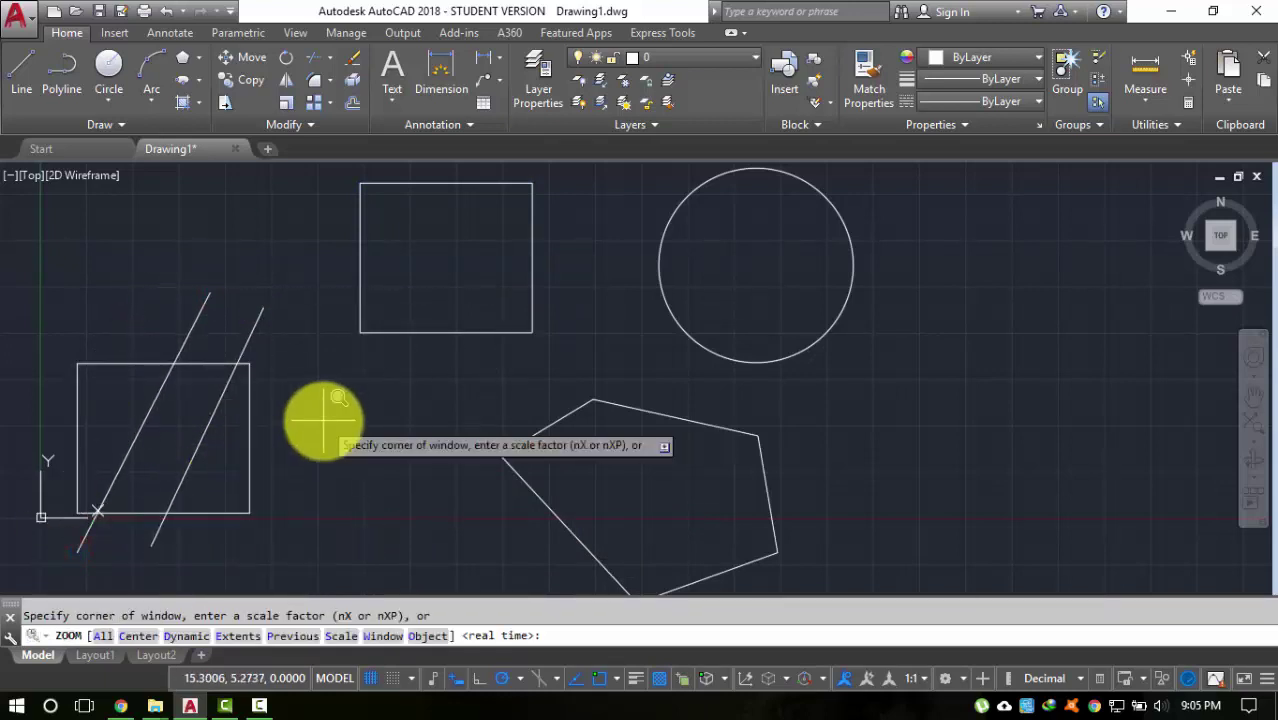
{"action": "scroll", "coordinate": [517, 357], "scroll_direction": "down", "scroll_amount": 2}
{"action": "scroll", "coordinate": [517, 357], "scroll_direction": "up", "scroll_amount": 2}
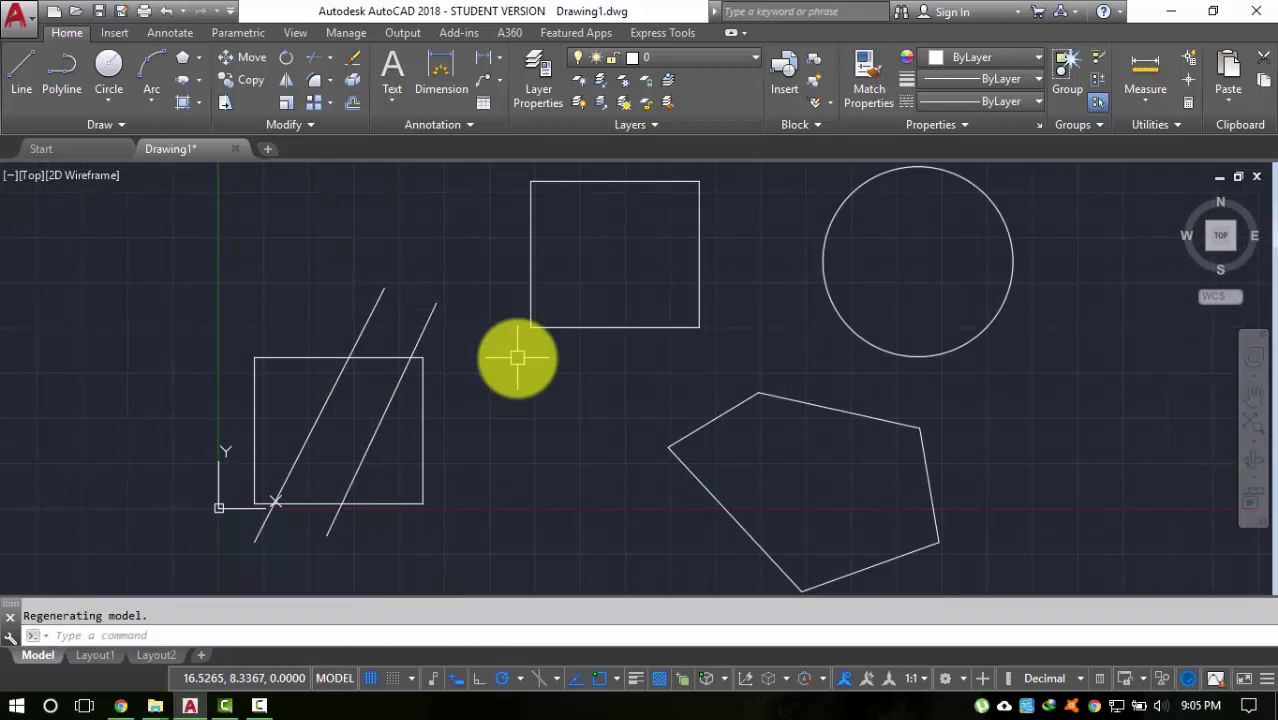
{"action": "type", "text": "uc"}
{"action": "key", "text": "Return"}
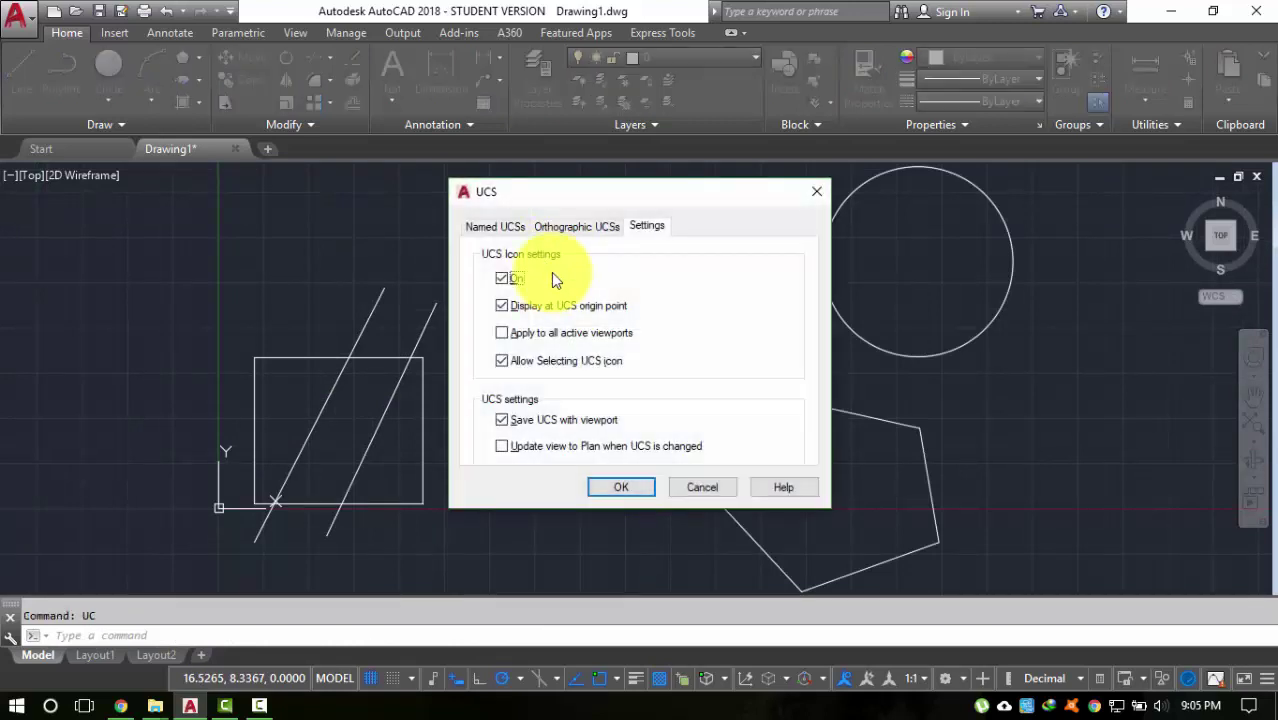
{"action": "left_click", "coordinate": [528, 306]}
{"action": "left_click", "coordinate": [620, 486]}
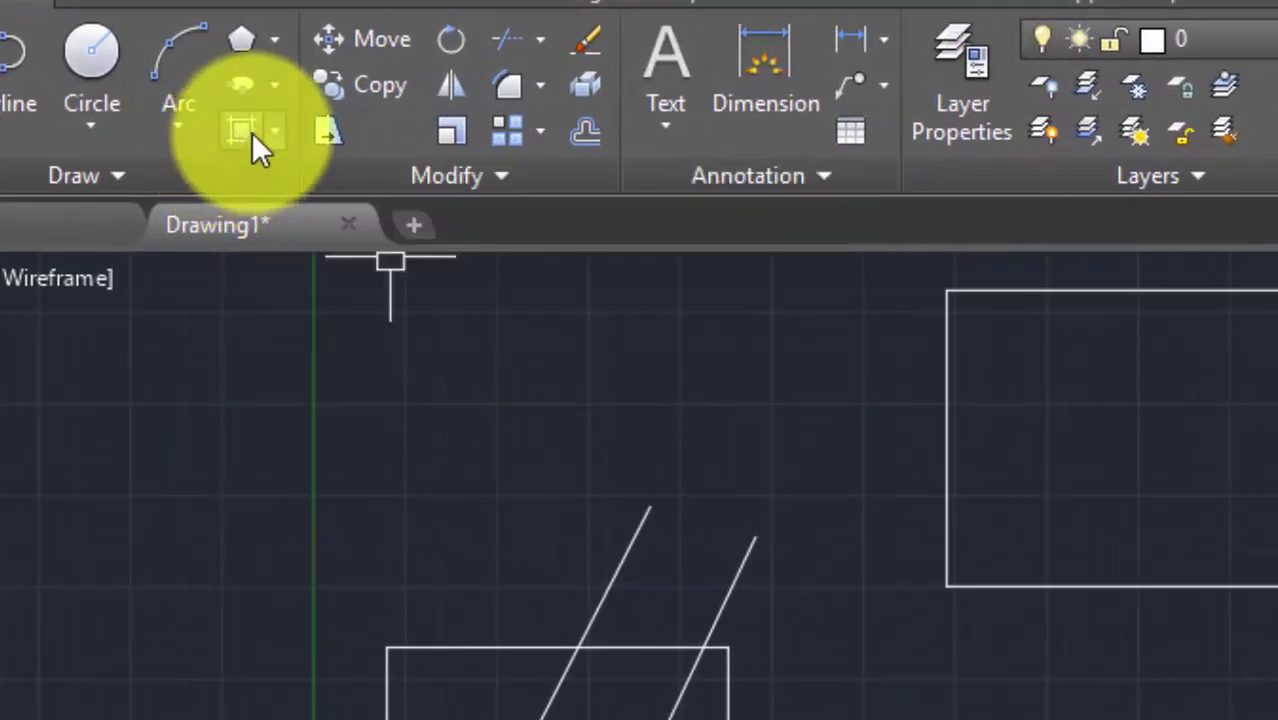
Step: Hatch the interior of the original upper rectangle with the SOLID pattern
{"action": "left_click", "coordinate": [252, 133]}
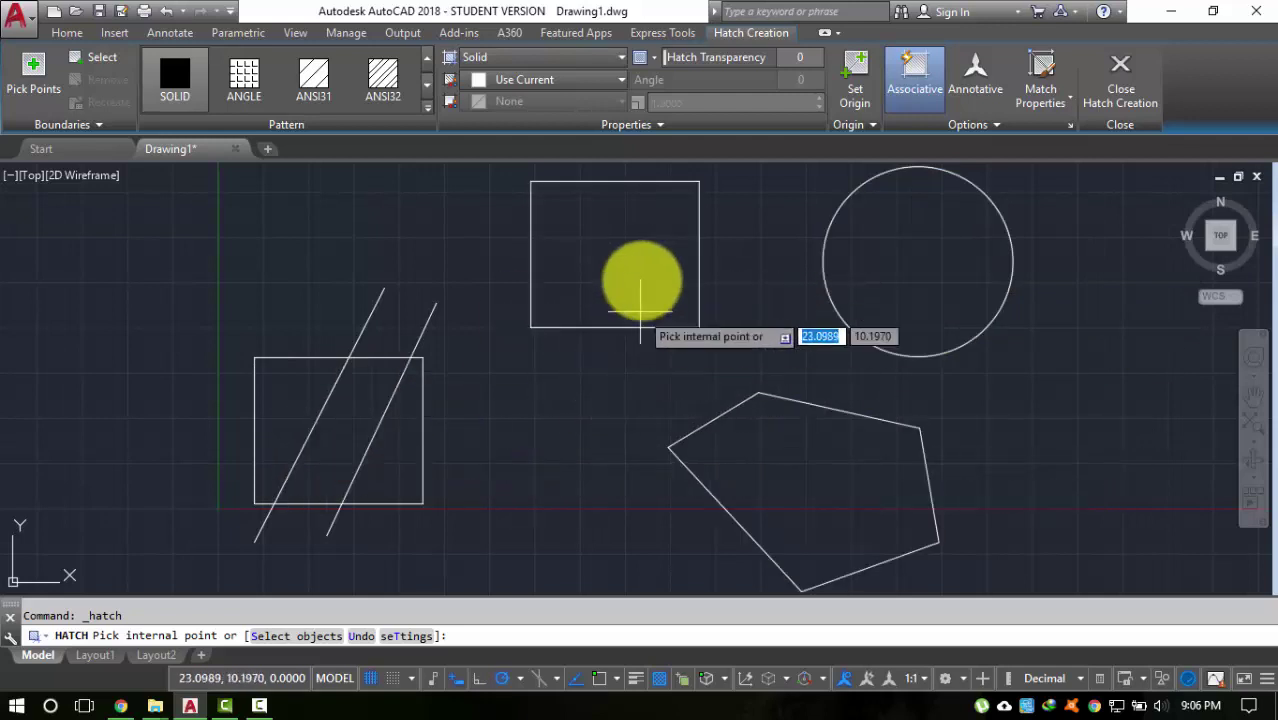
{"action": "left_click", "coordinate": [633, 272]}
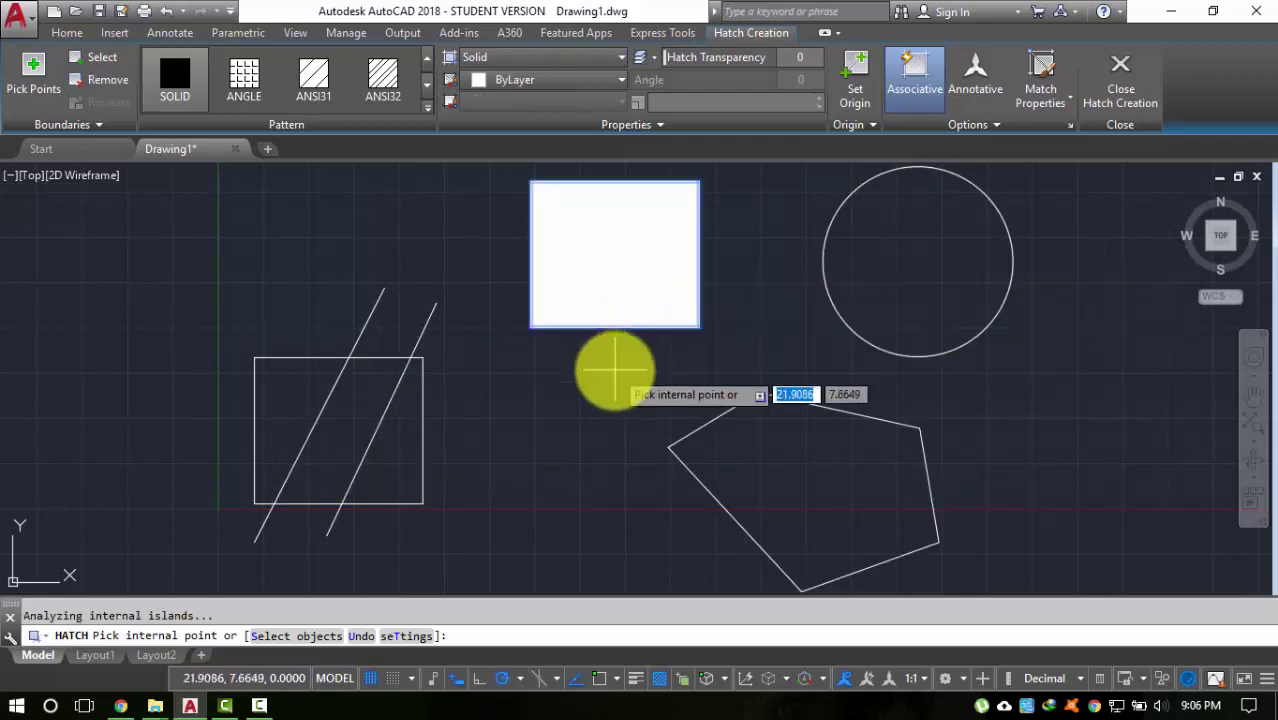
{"action": "key", "text": "Return"}
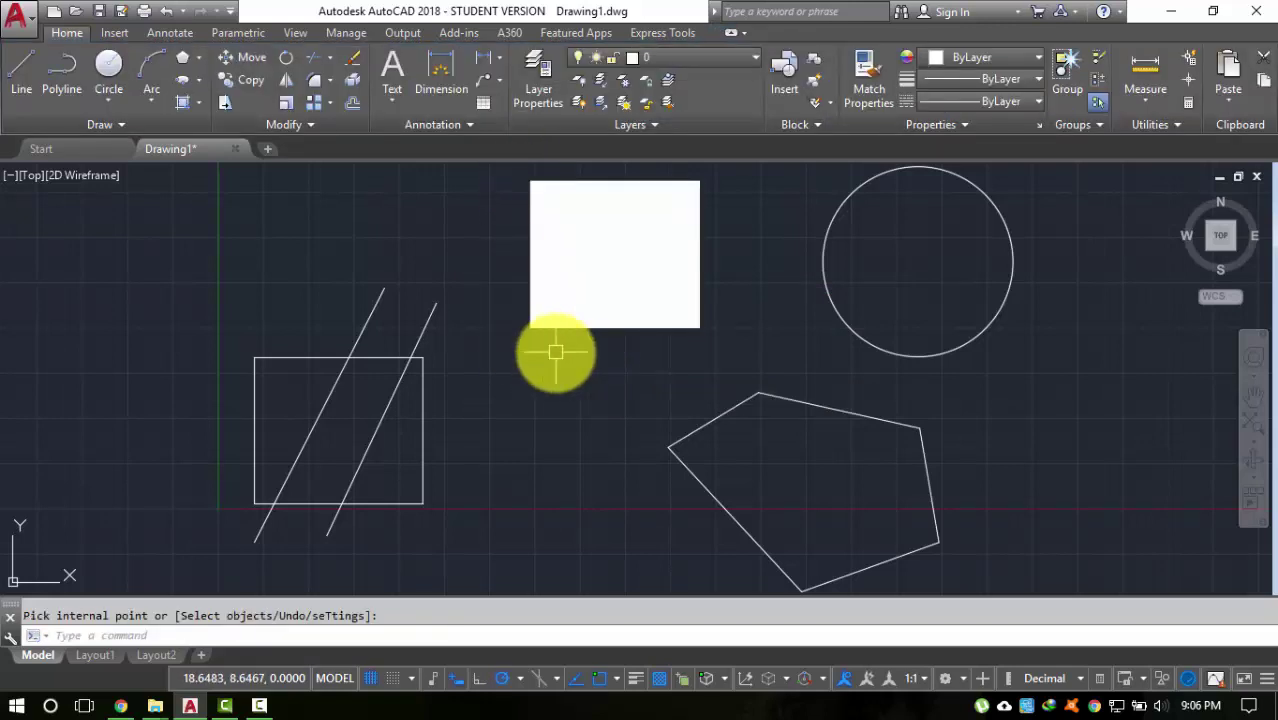
Step: Hatch the interior of the circle with the SOLID pattern
{"action": "type", "text": "h"}
{"action": "key", "text": "Return"}
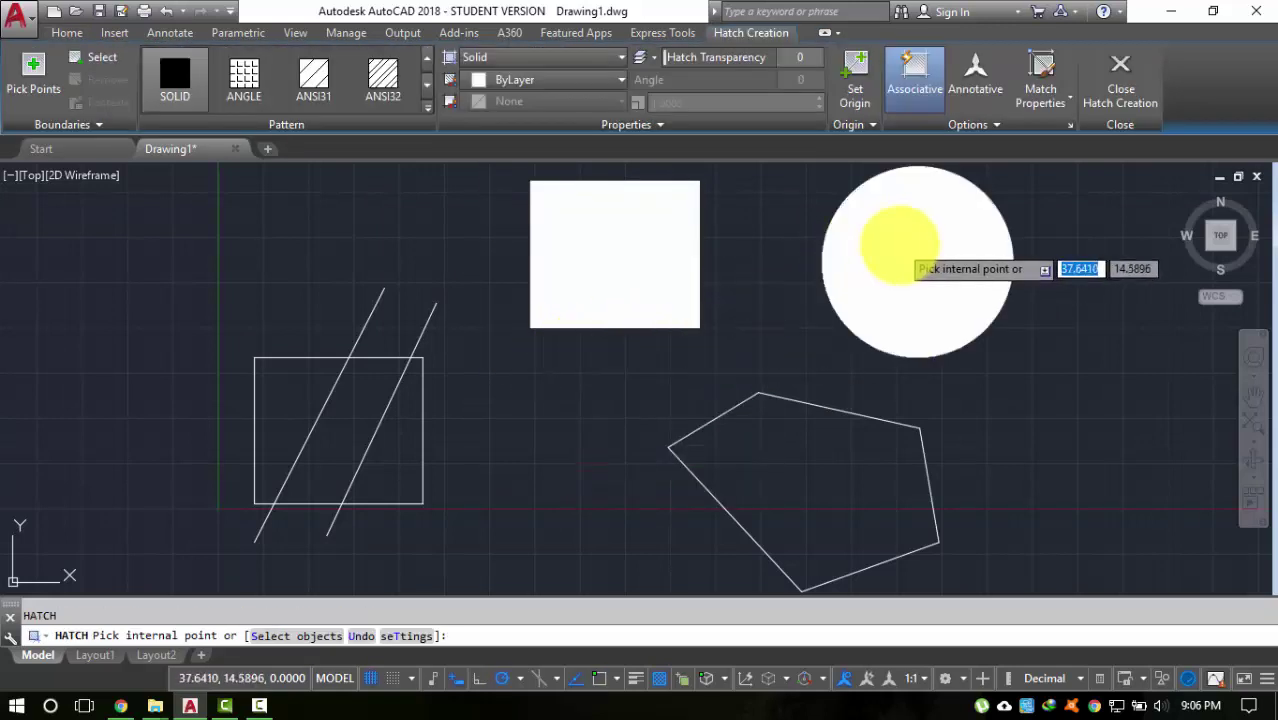
{"action": "left_click", "coordinate": [899, 243]}
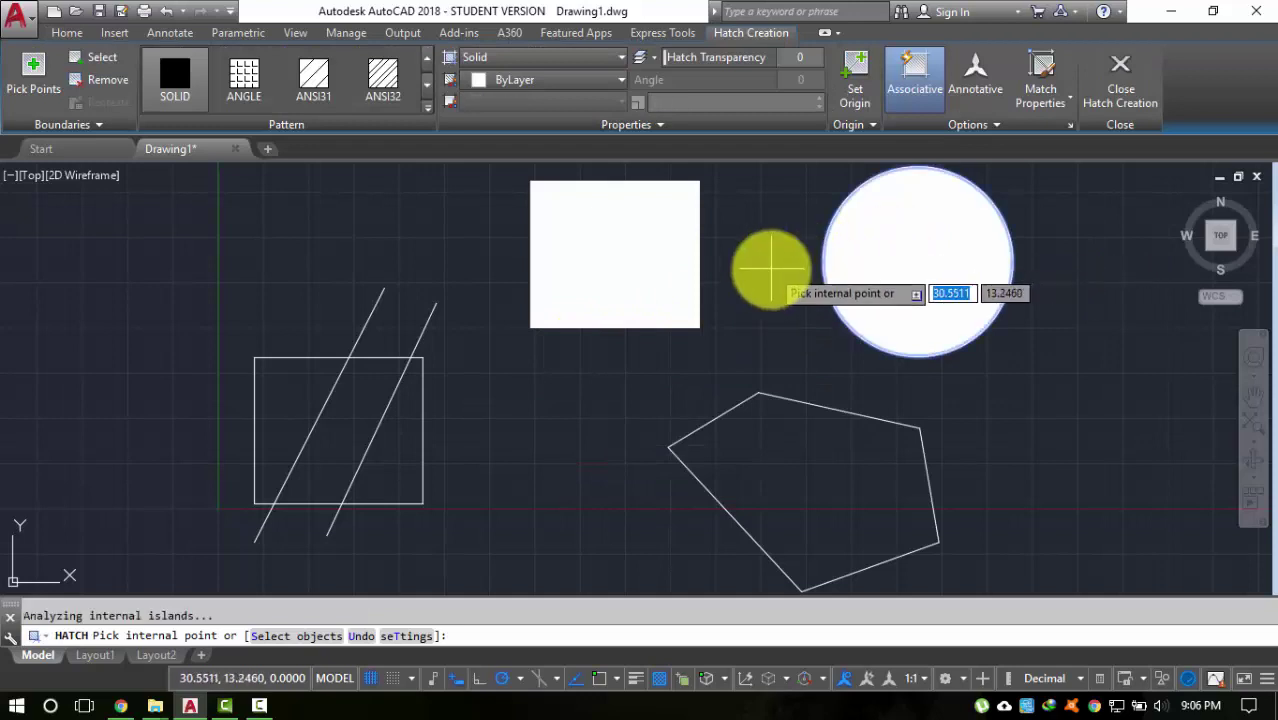
{"action": "key", "text": "Escape"}
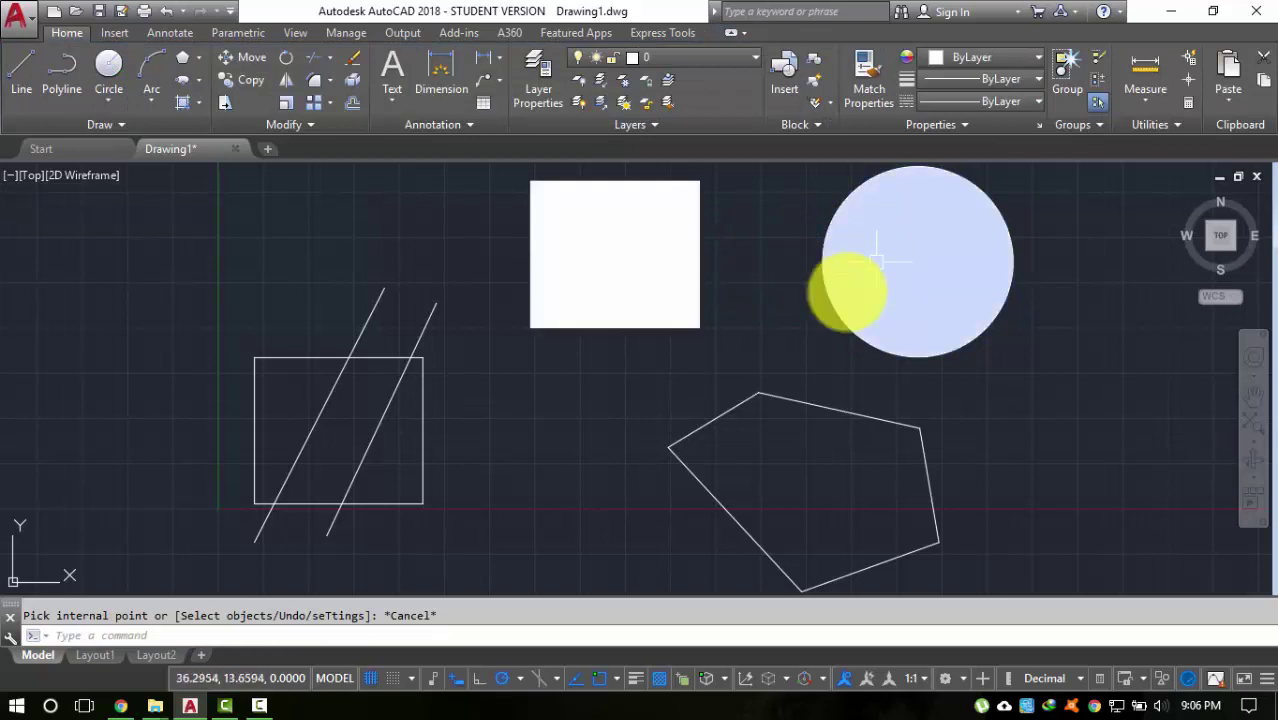
Step: Change the hatch pattern of the filled upper rectangle to BRICK
{"action": "left_click", "coordinate": [679, 254]}
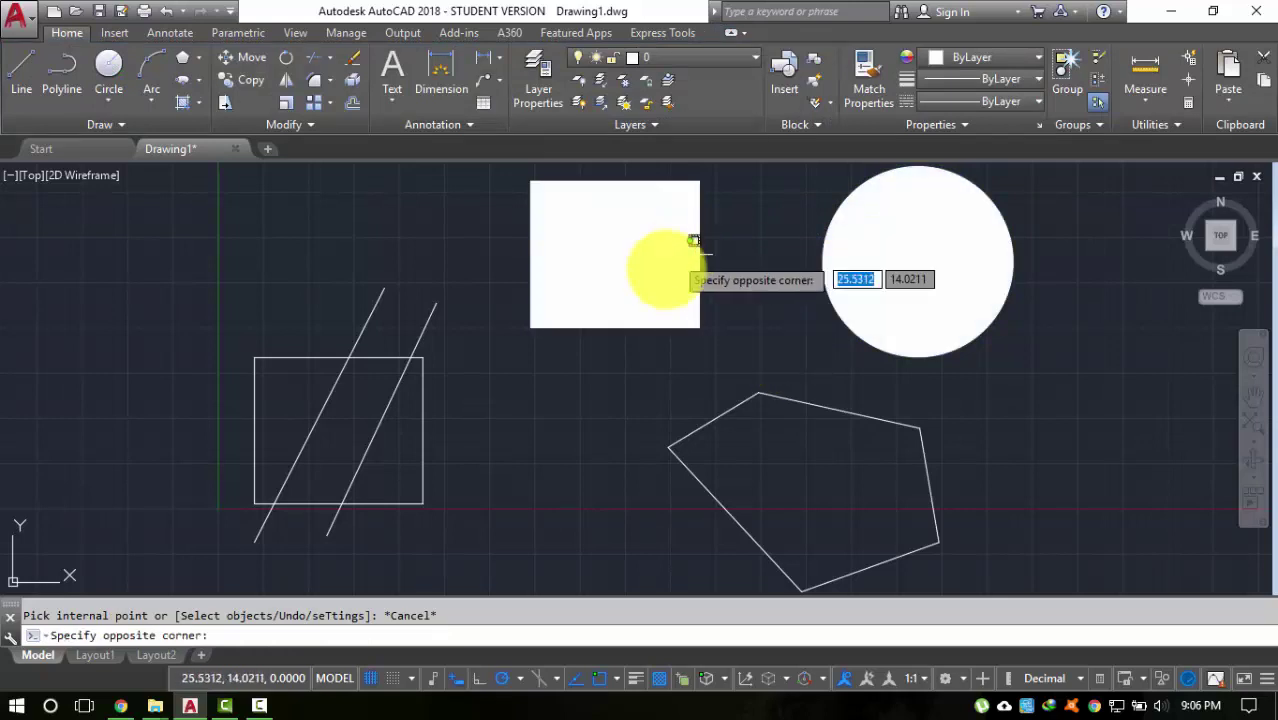
{"action": "left_click", "coordinate": [636, 289]}
{"action": "left_click", "coordinate": [246, 74]}
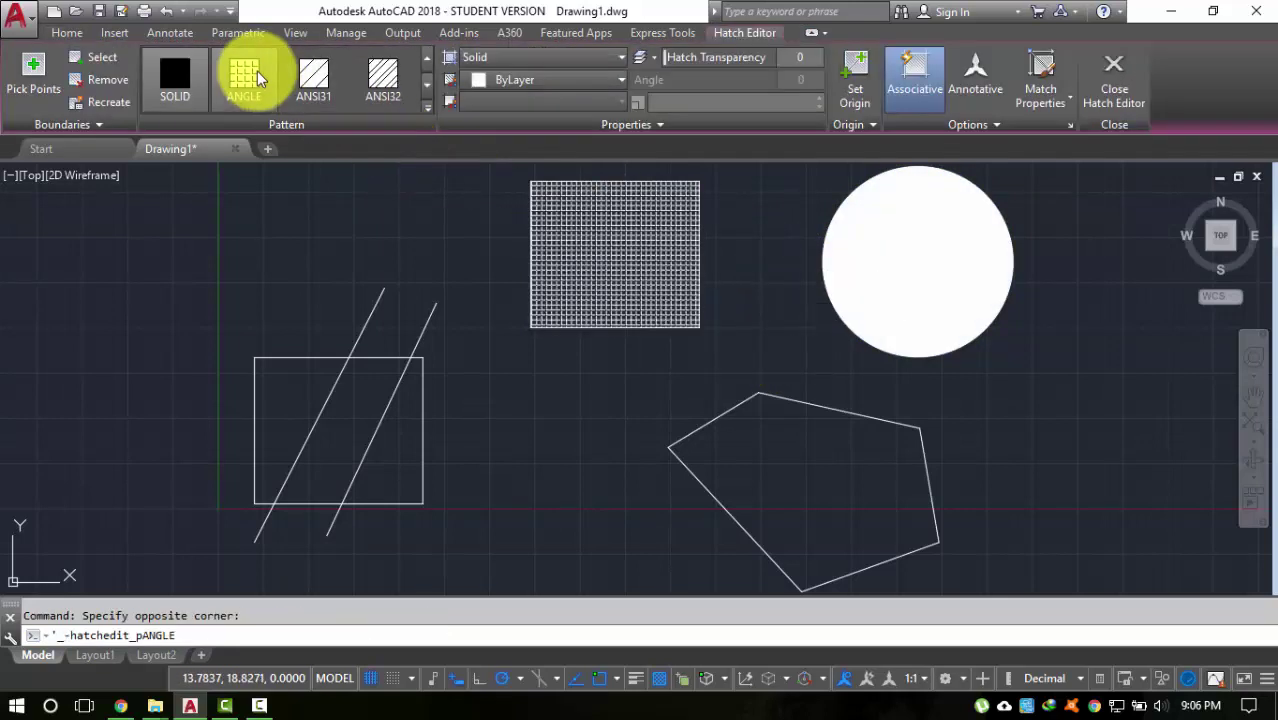
{"action": "left_click", "coordinate": [390, 84]}
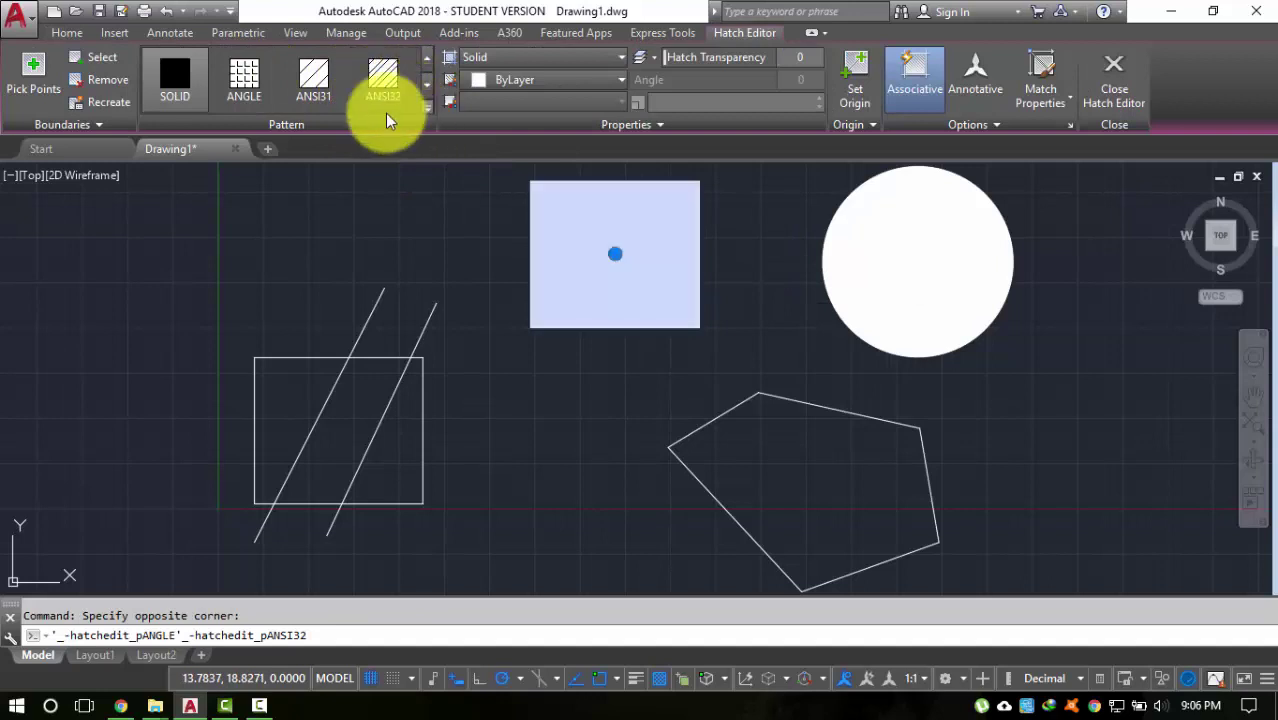
{"action": "left_click", "coordinate": [427, 114]}
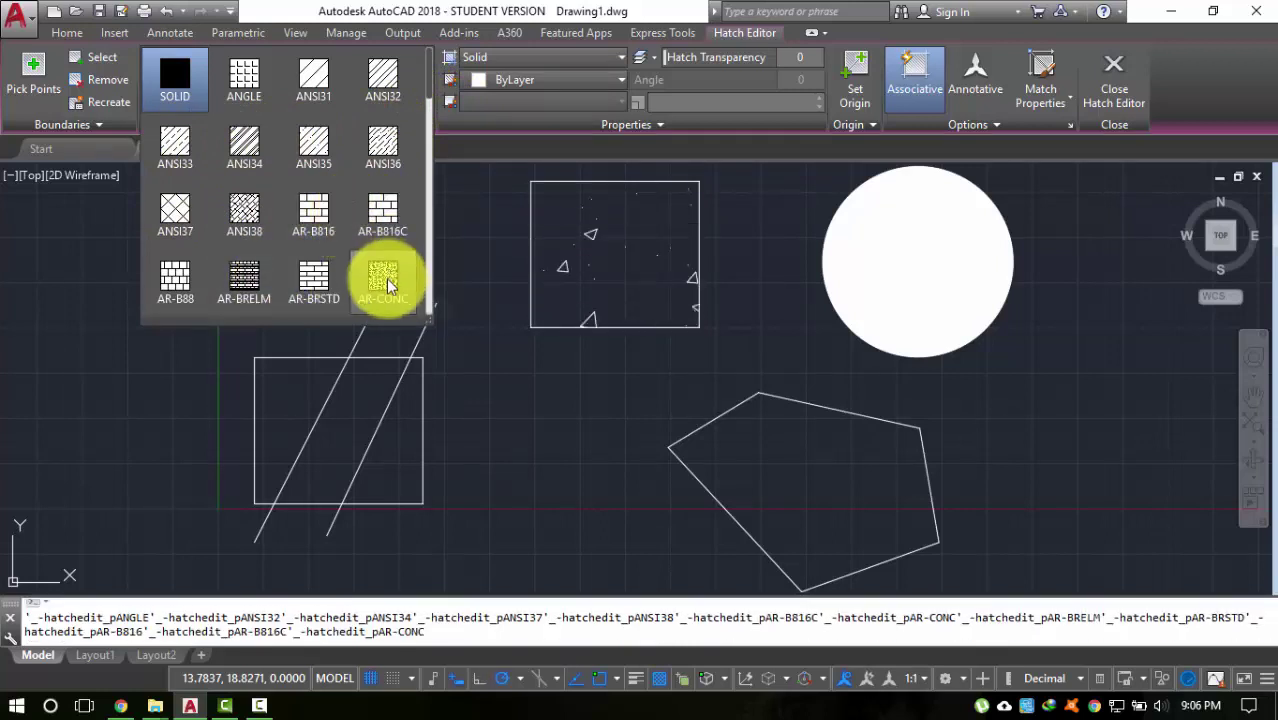
{"action": "scroll", "coordinate": [383, 285], "scroll_direction": "down", "scroll_amount": 2}
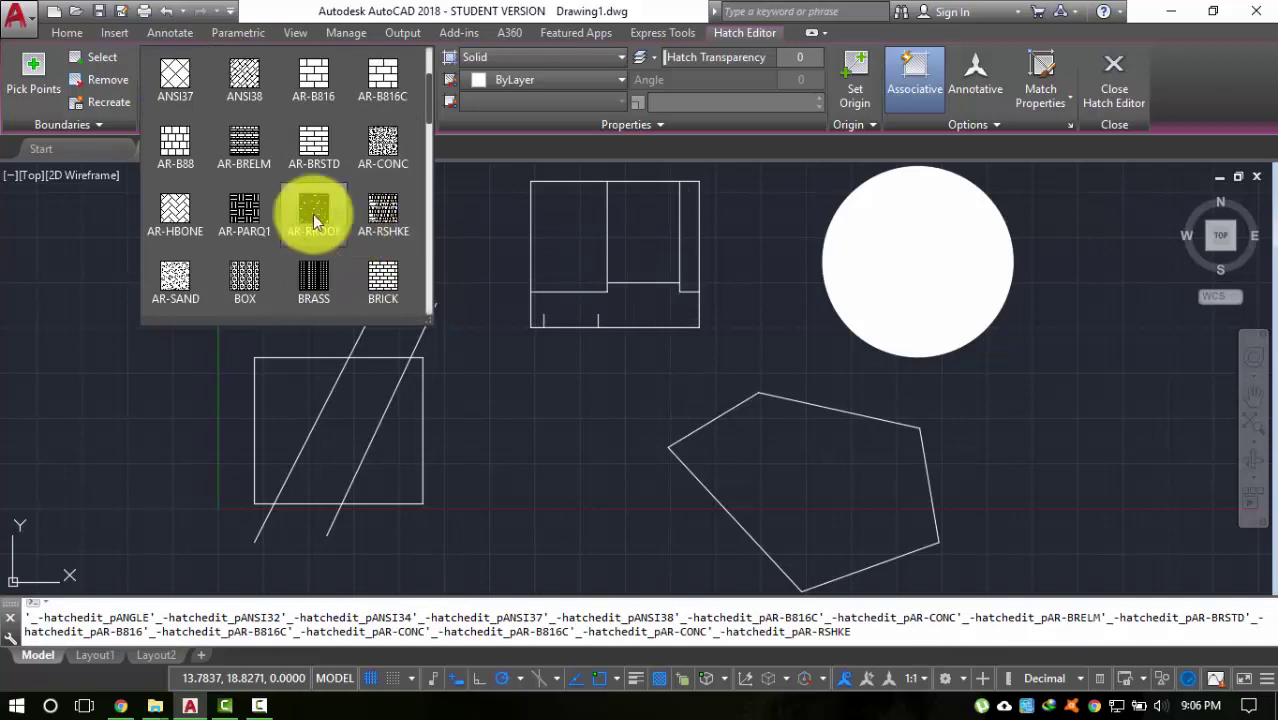
{"action": "left_click", "coordinate": [380, 281]}
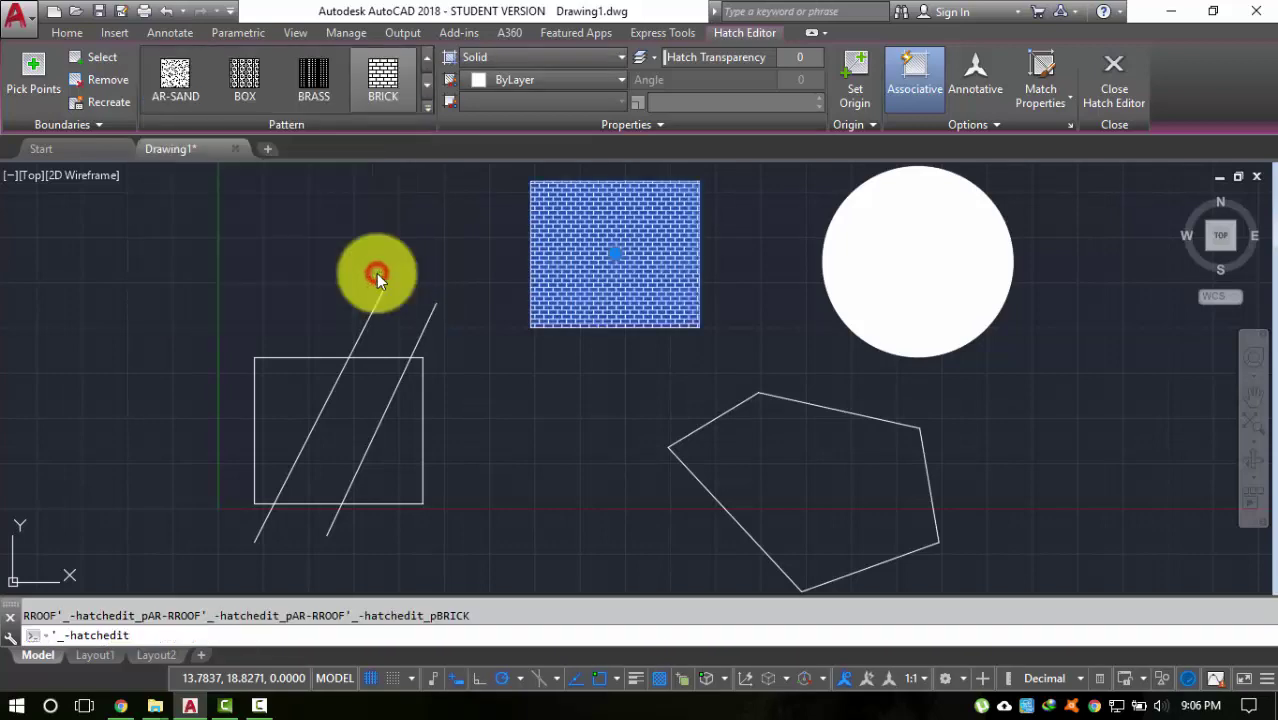
{"action": "key", "text": "Escape"}
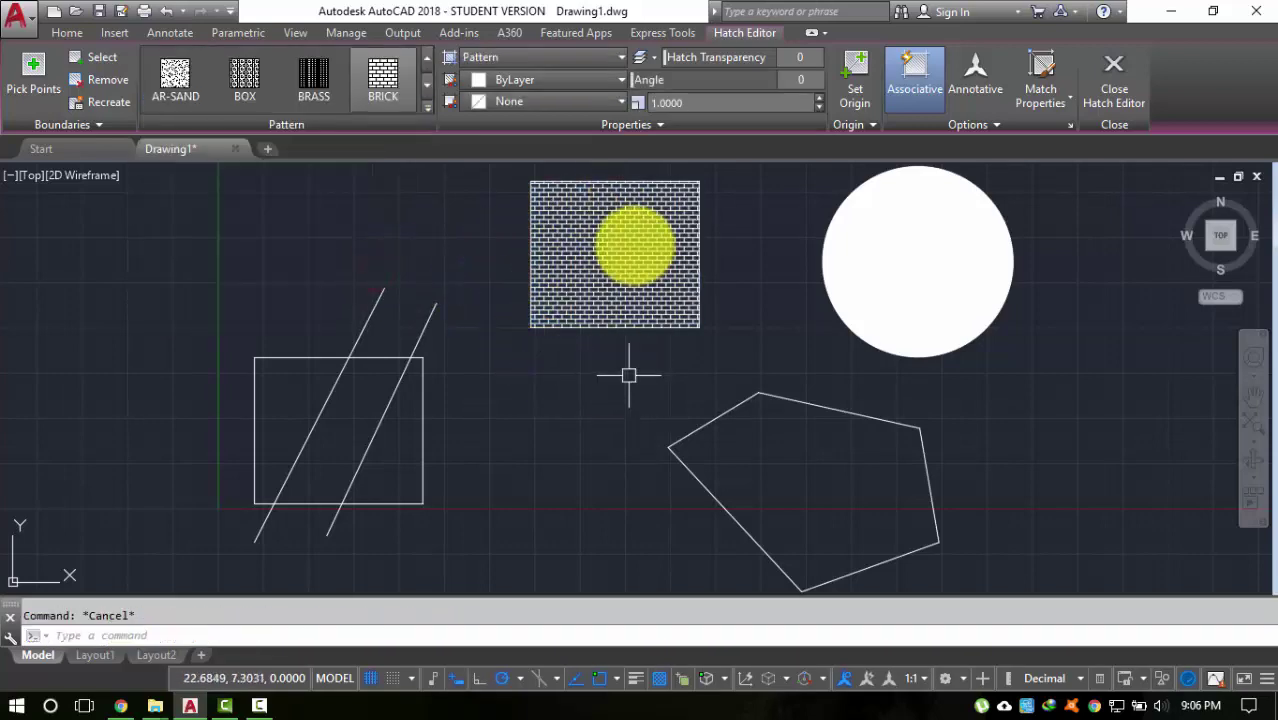
Step: Select the rectangle's brick hatch and choose Pattern as its hatch type
{"action": "scroll", "coordinate": [585, 263], "scroll_direction": "up", "scroll_amount": 4}
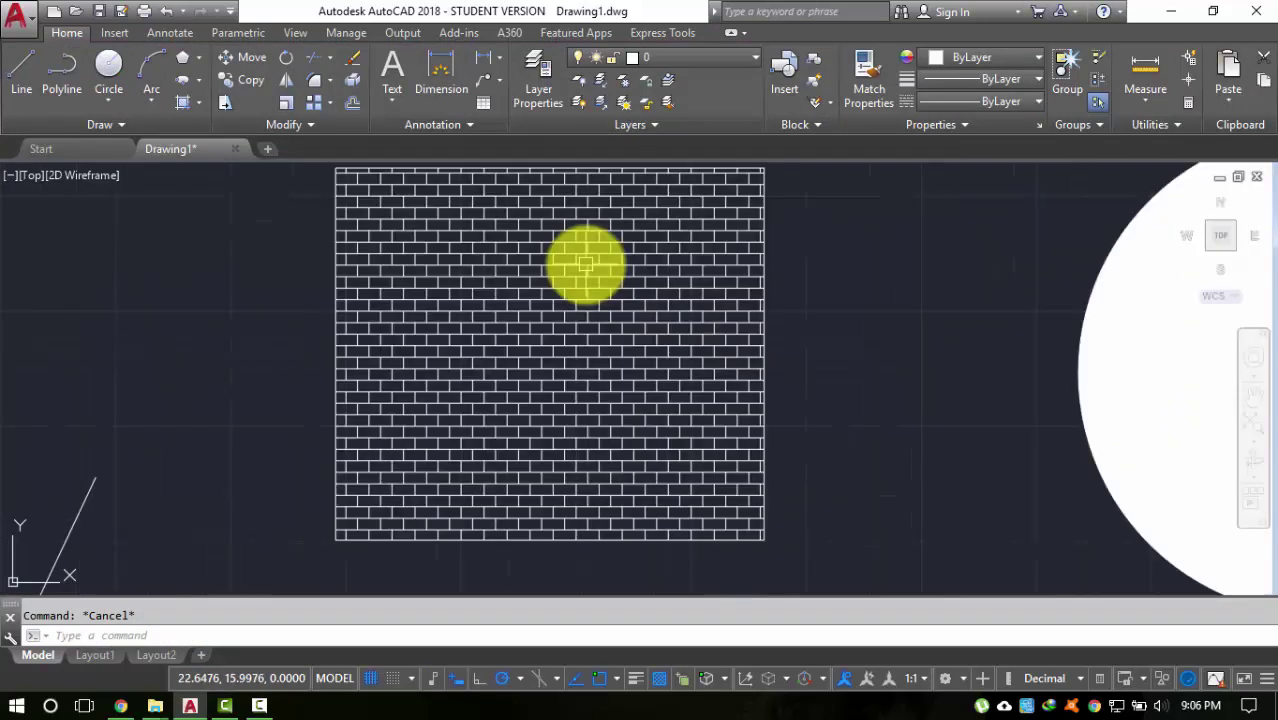
{"action": "left_click", "coordinate": [591, 279]}
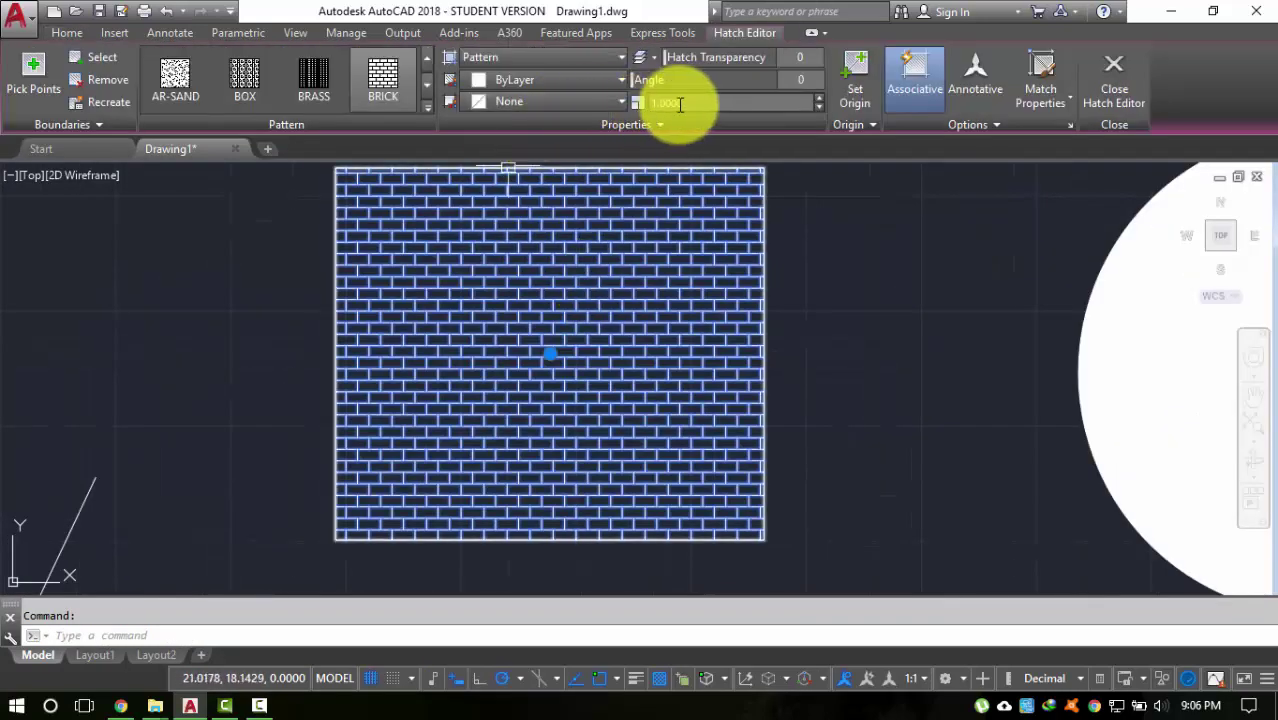
{"action": "left_click", "coordinate": [511, 63]}
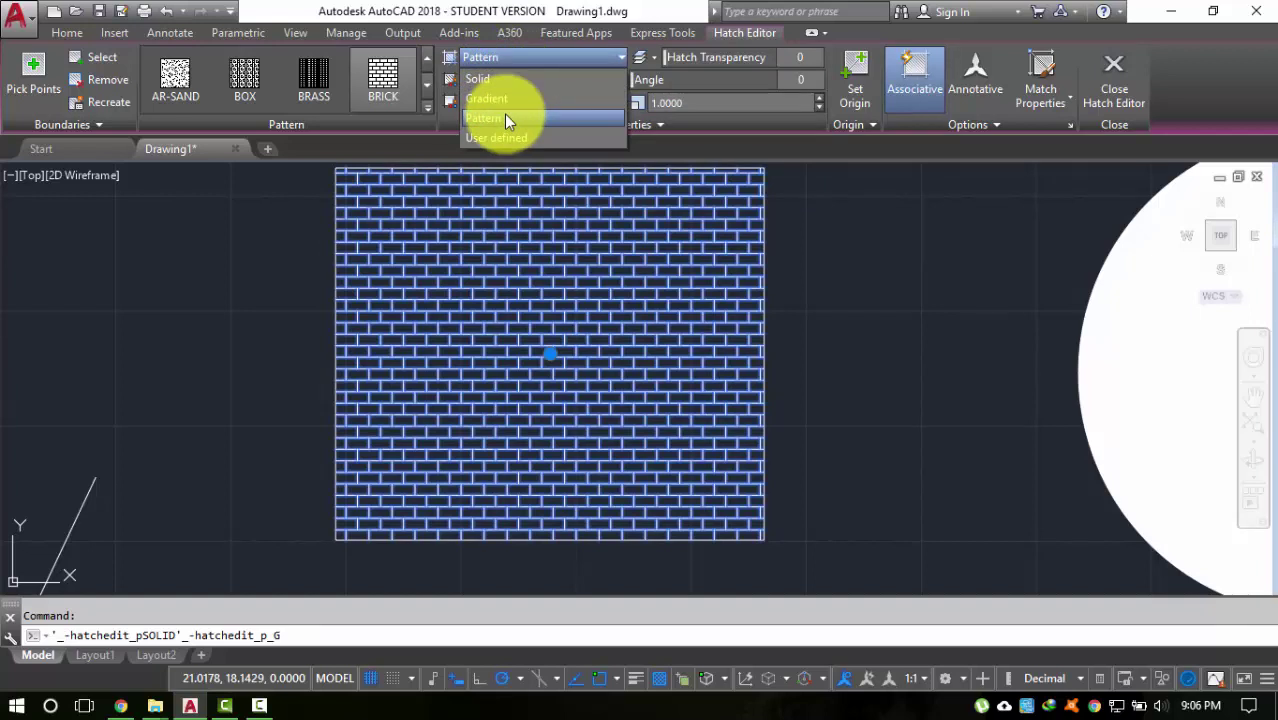
{"action": "left_click", "coordinate": [503, 117]}
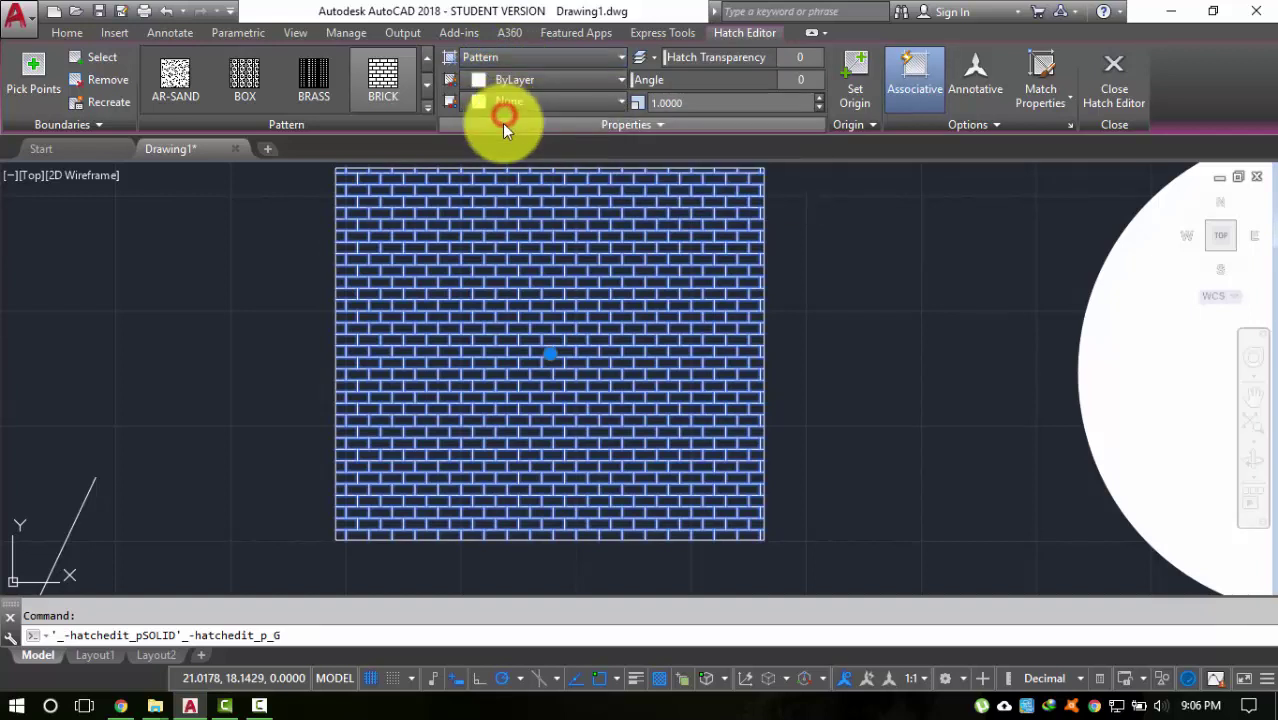
Step: Set the rectangle's brick hatch color to ByLayer and its background color to None
{"action": "left_click", "coordinate": [539, 80]}
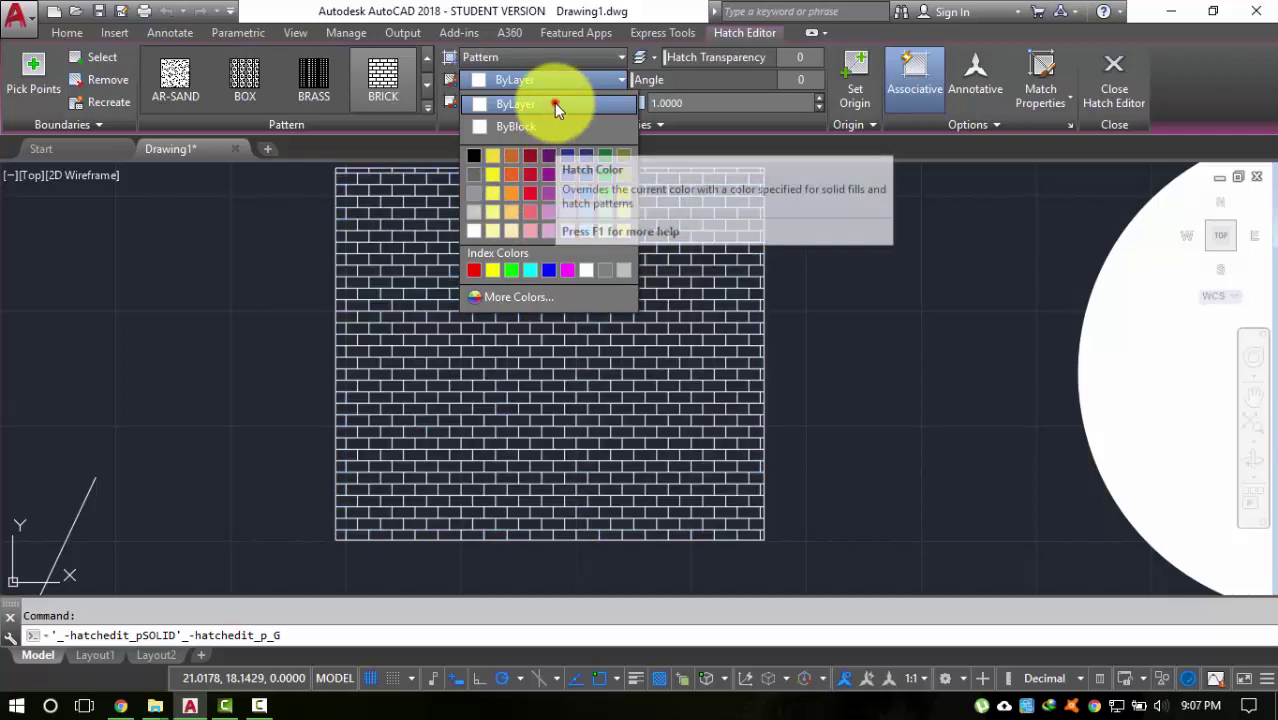
{"action": "left_click", "coordinate": [554, 104]}
{"action": "left_click", "coordinate": [561, 102]}
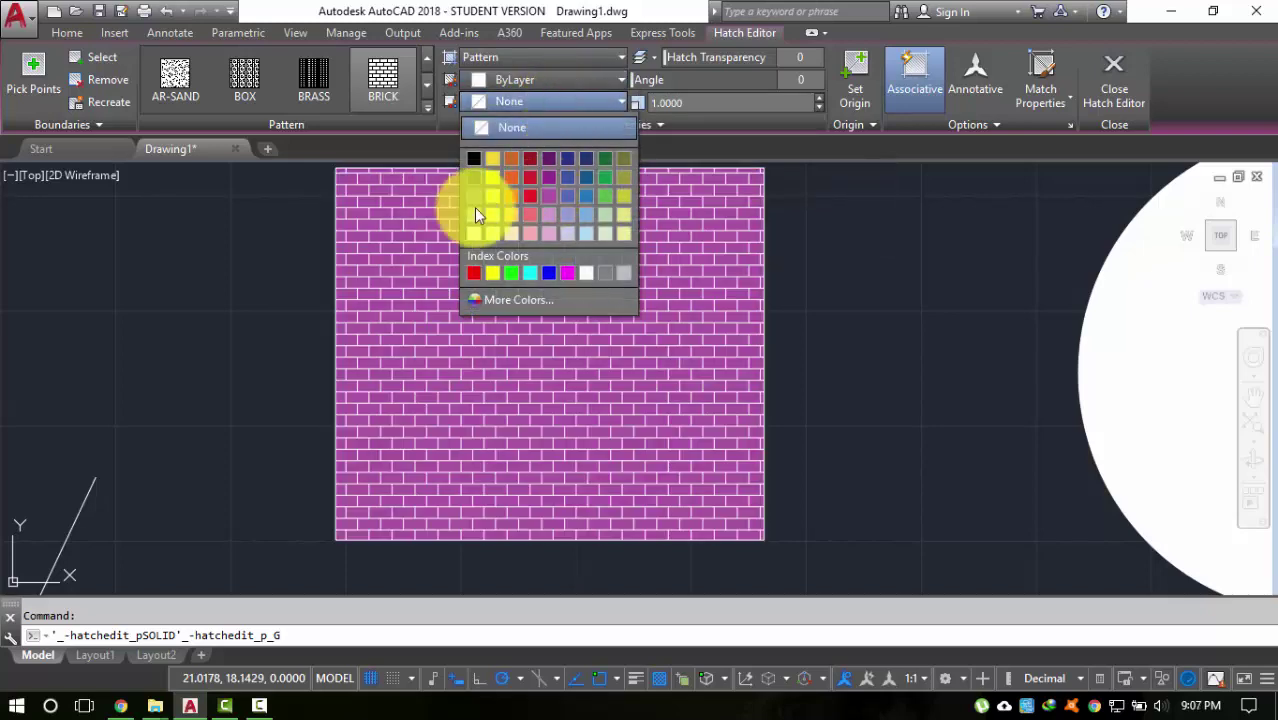
{"action": "left_click", "coordinate": [518, 110]}
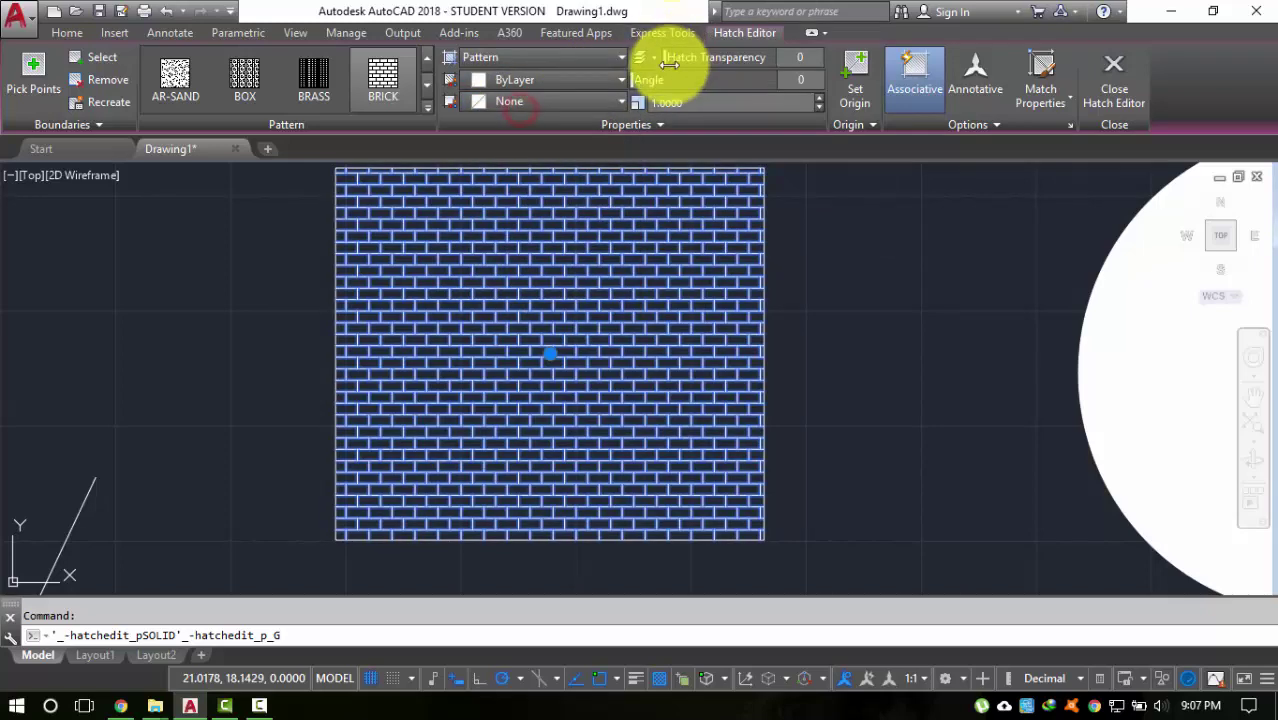
Step: Set the brick hatch's transparency to 10, its angle to 130 and its scale to 5
{"action": "mouse_move", "coordinate": [672, 59]}
{"action": "left_mouse_down"}
{"action": "mouse_move", "coordinate": [850, 70]}
{"action": "mouse_move", "coordinate": [628, 80]}
{"action": "mouse_move", "coordinate": [710, 77]}
{"action": "mouse_move", "coordinate": [670, 72]}
{"action": "mouse_move", "coordinate": [720, 62]}
{"action": "left_mouse_up"}
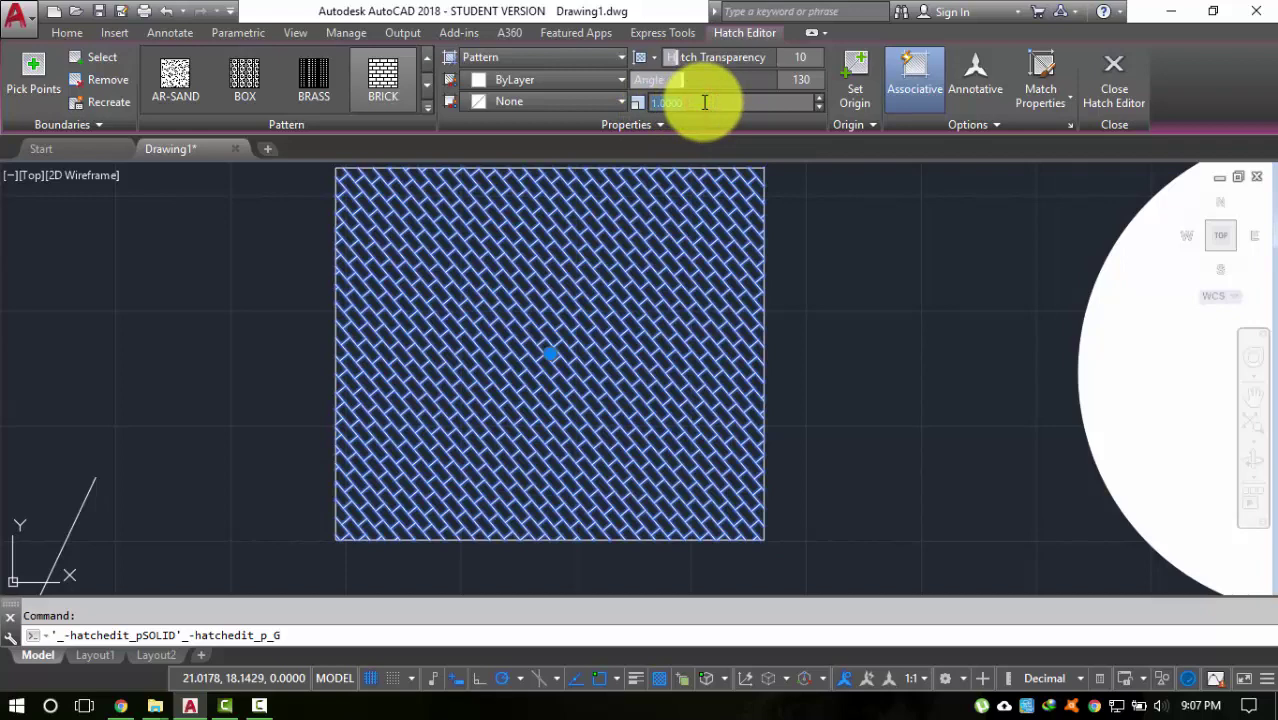
{"action": "key", "text": "Return"}
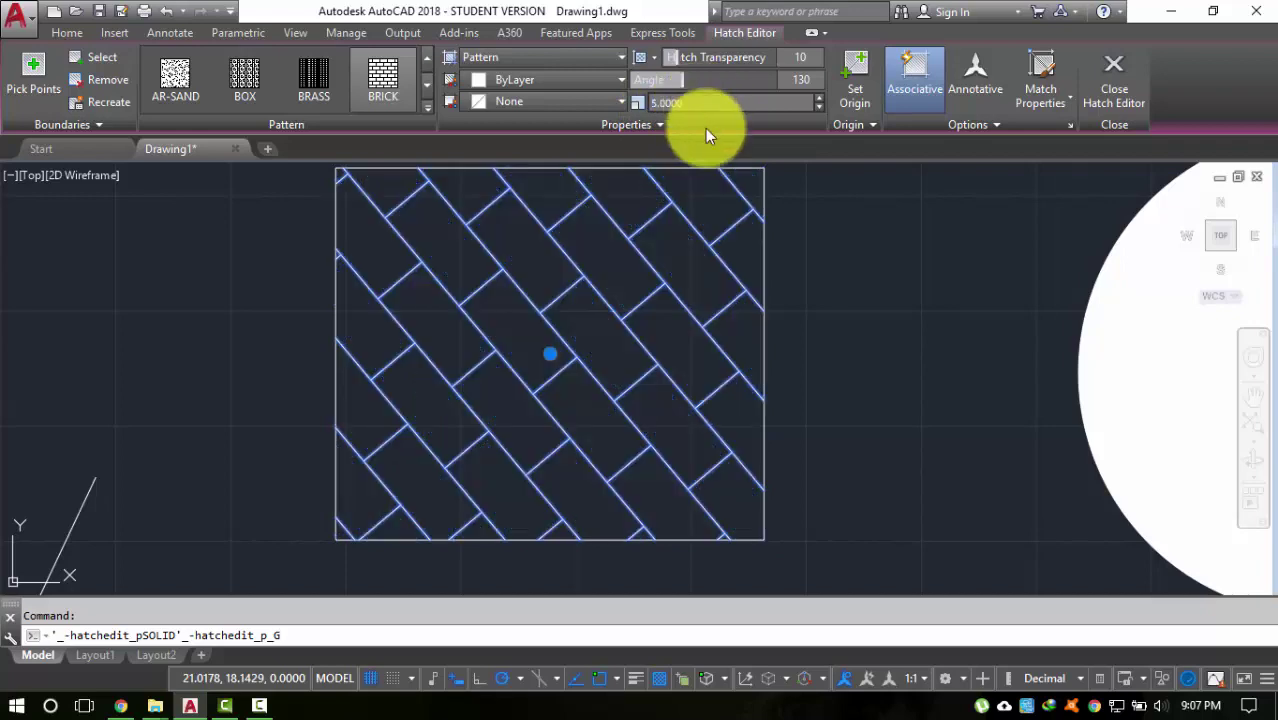
{"action": "key", "text": "Escape"}
{"action": "scroll", "coordinate": [425, 320], "scroll_direction": "down", "scroll_amount": 3}
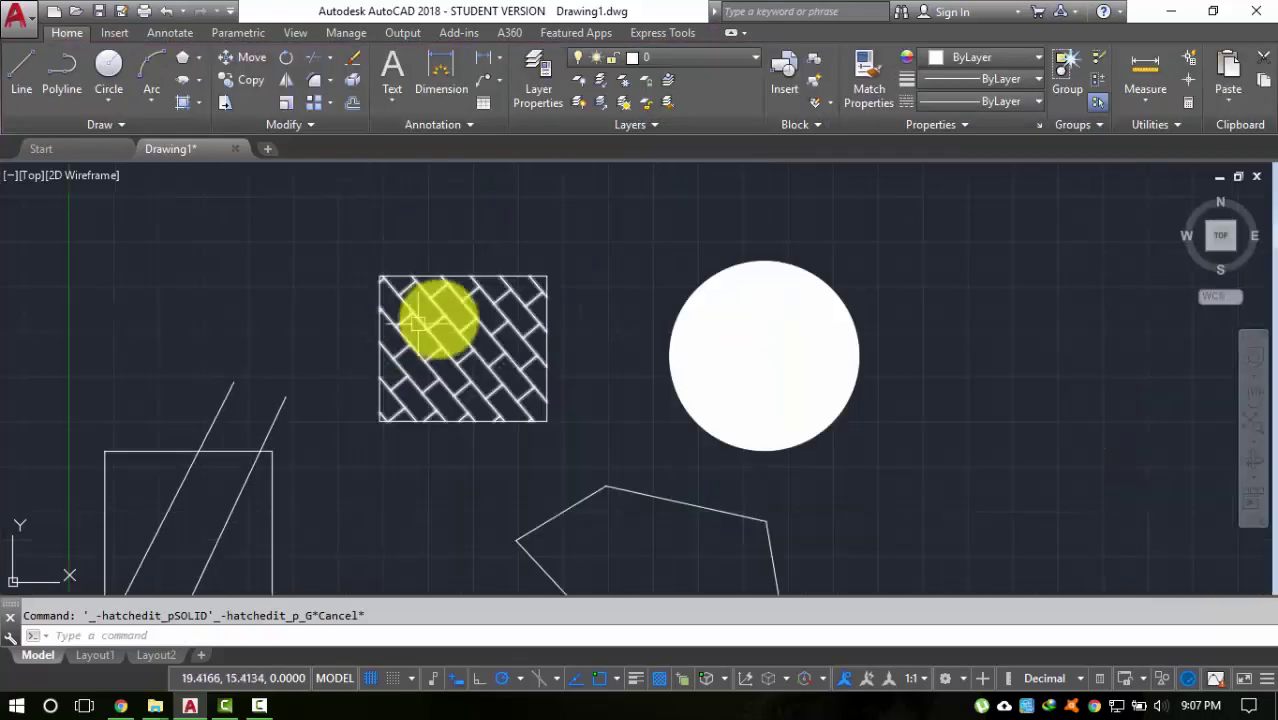
Step: Set the scale of the upper rectangle's brick hatch to 1 and its angle to 0
{"action": "scroll", "coordinate": [437, 318], "scroll_direction": "up", "scroll_amount": 4}
{"action": "left_click", "coordinate": [472, 314]}
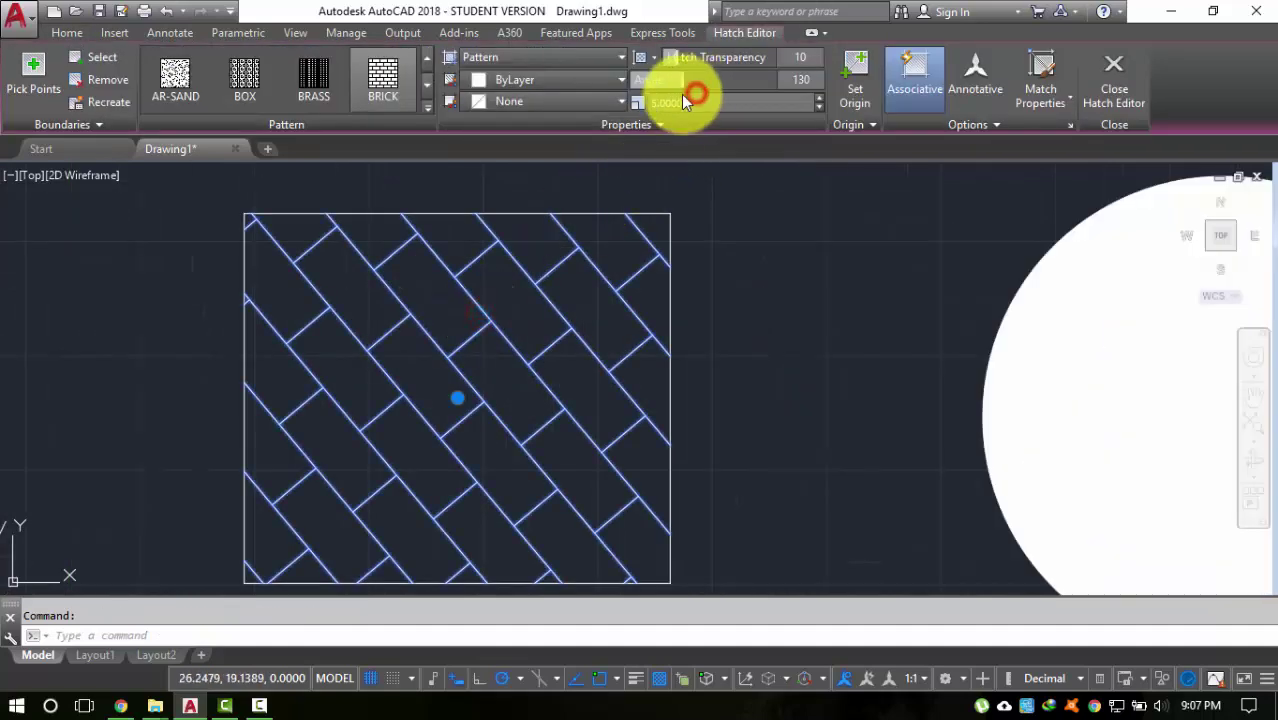
{"action": "left_click_drag", "start_coordinate": [695, 107], "coordinate": [599, 102]}
{"action": "type", "text": "1"}
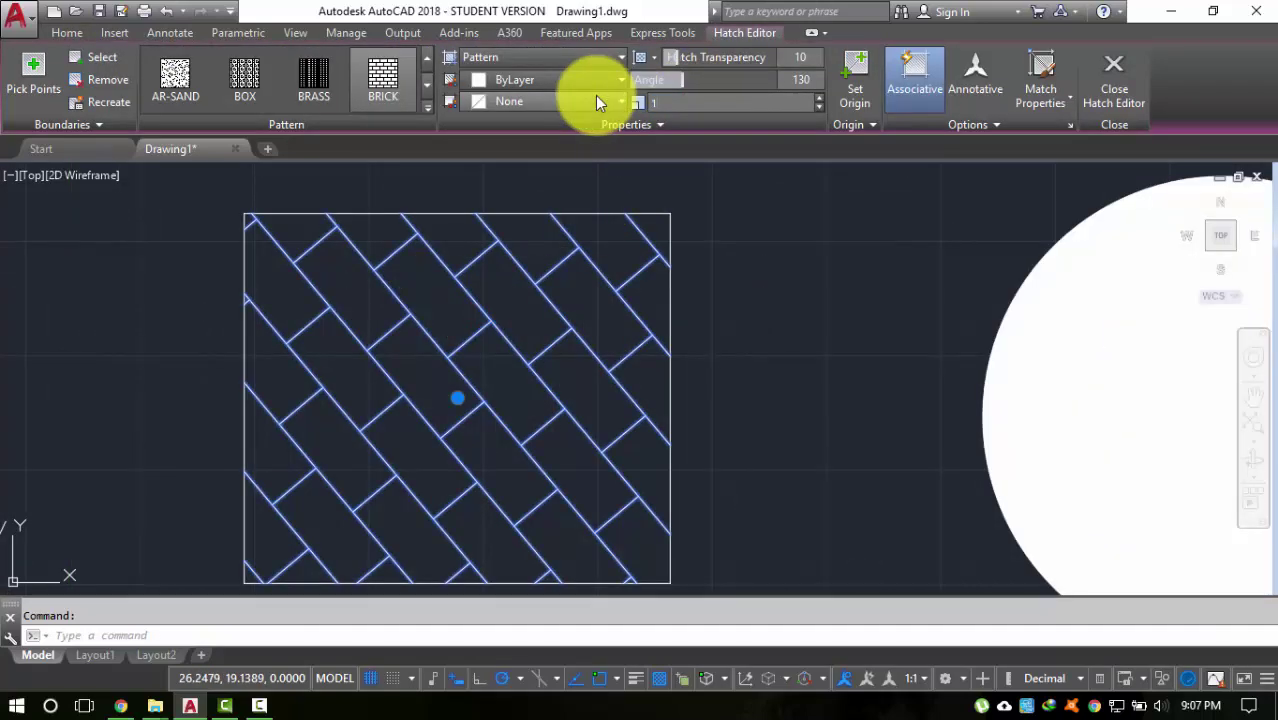
{"action": "key", "text": "Return"}
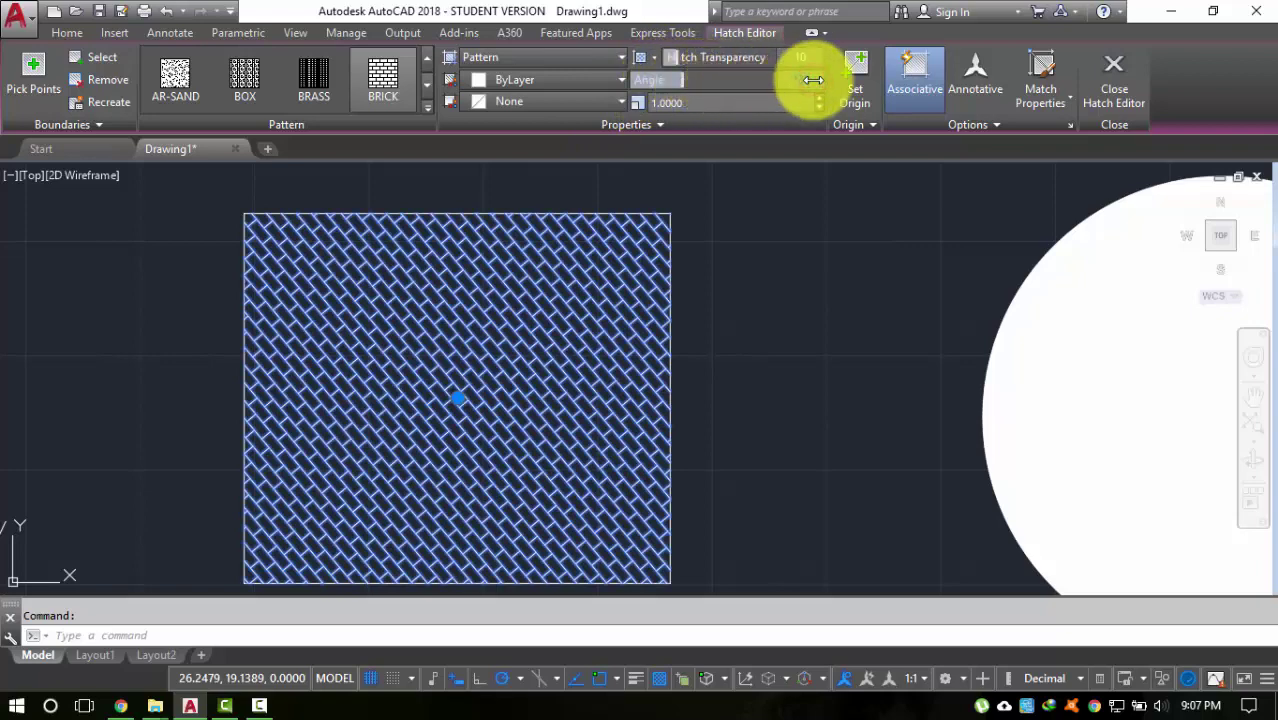
{"action": "type", "text": "0"}
{"action": "key", "text": "Return"}
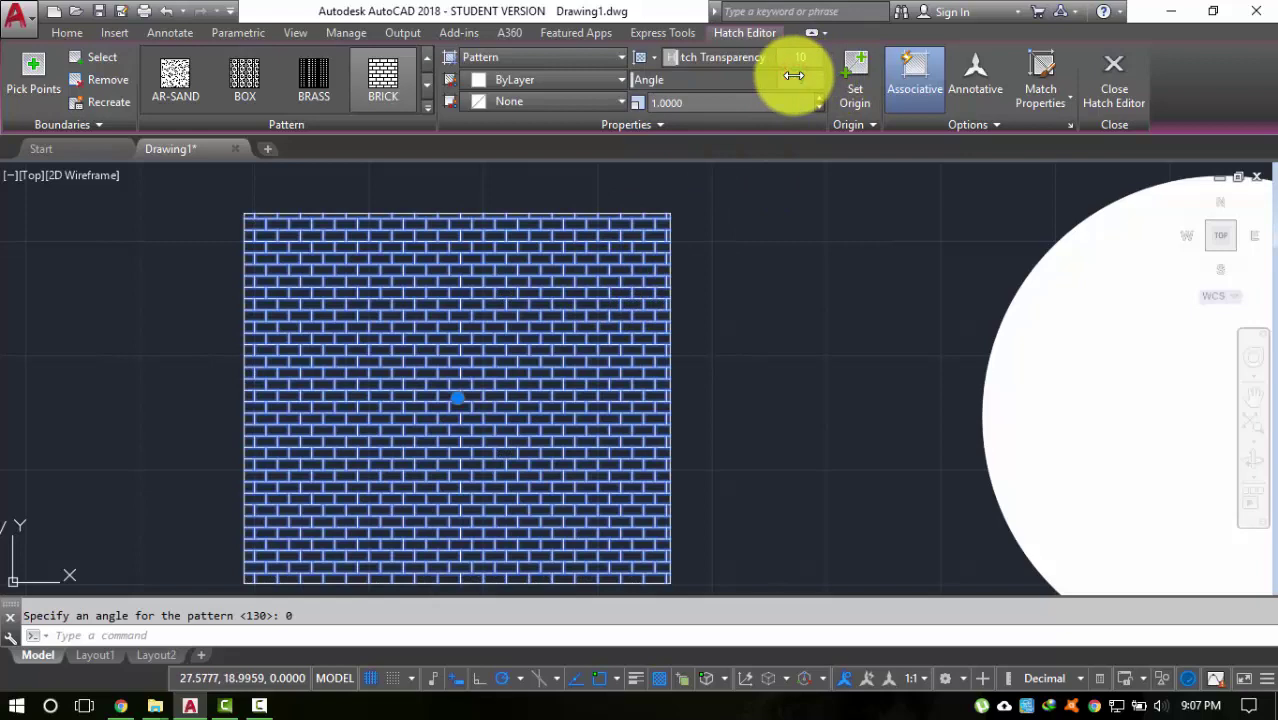
Step: Set the angle of the upper rectangle's brick hatch to 90
{"action": "type", "text": "90"}
{"action": "key", "text": "Return"}
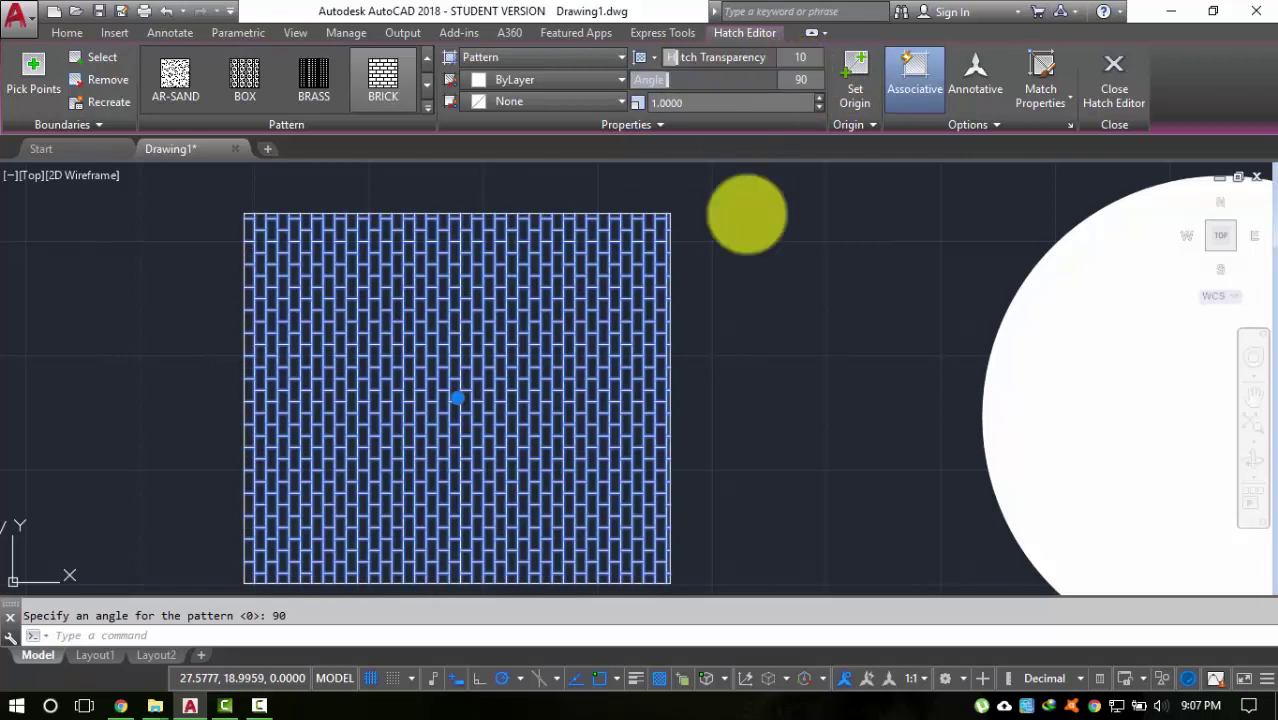
{"action": "key", "text": "Escape"}
{"action": "scroll", "coordinate": [430, 353], "scroll_direction": "up", "scroll_amount": 3}
{"action": "scroll", "coordinate": [693, 513], "scroll_direction": "down", "scroll_amount": 2}
{"action": "scroll", "coordinate": [590, 342], "scroll_direction": "down", "scroll_amount": 3}
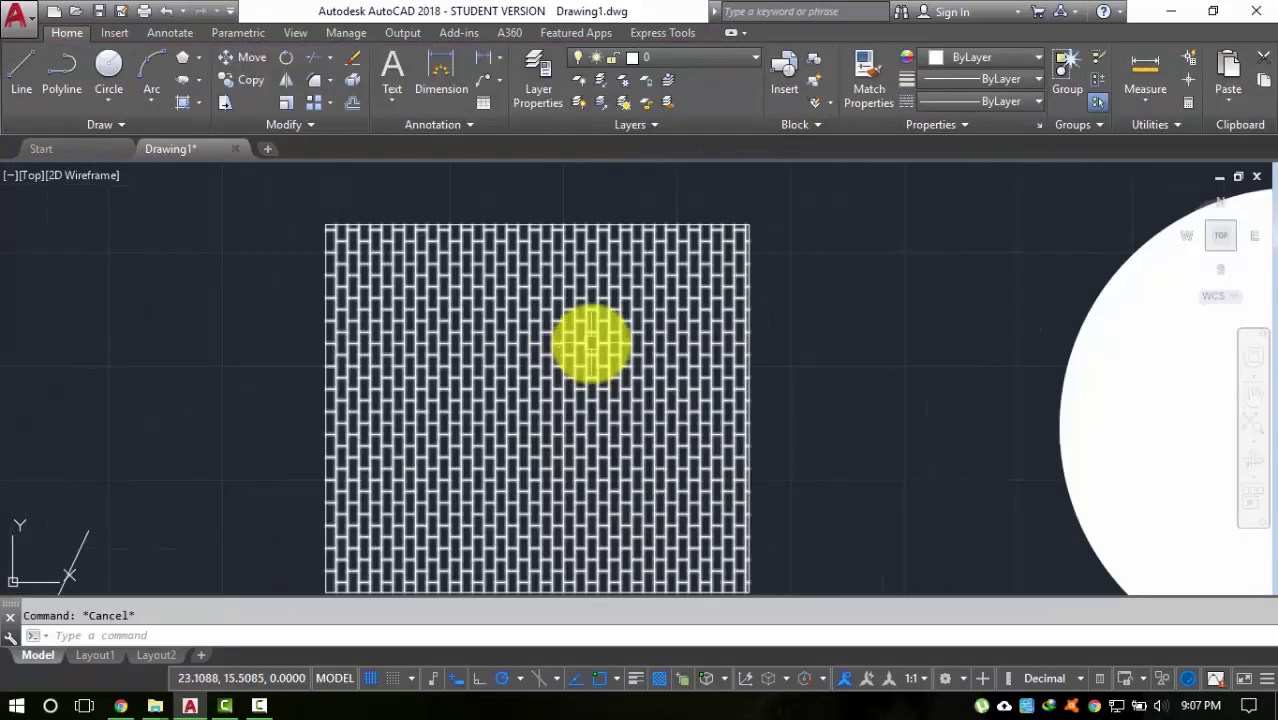
Step: Return the upper rectangle's brick hatch to an angle of 0
{"action": "left_click", "coordinate": [590, 342]}
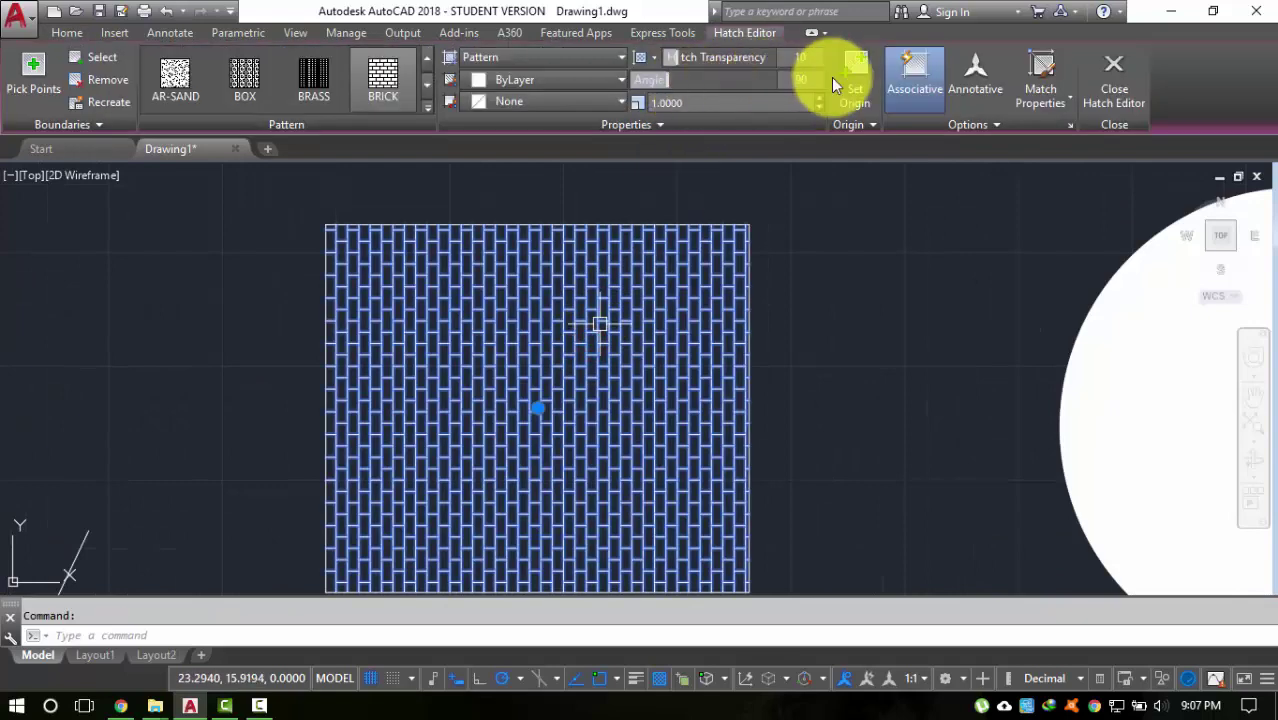
{"action": "left_click", "coordinate": [815, 70]}
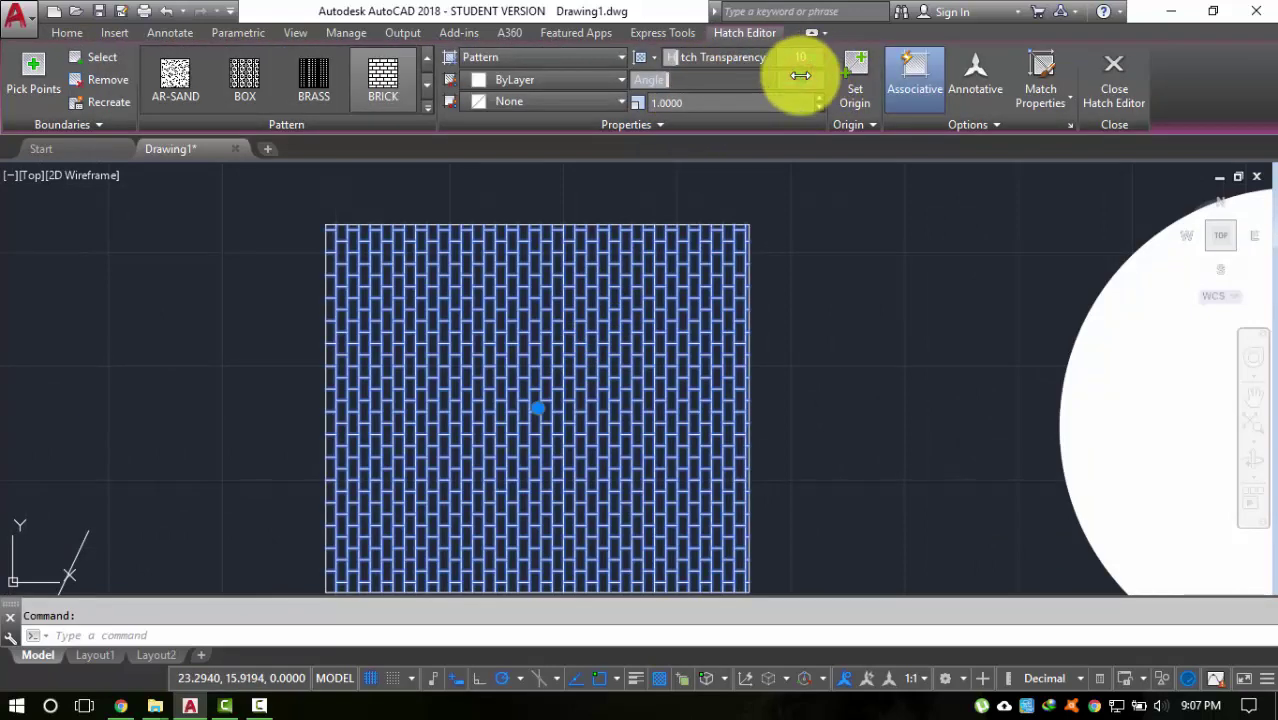
{"action": "key", "text": "Return"}
{"action": "key", "text": "Escape"}
{"action": "scroll", "coordinate": [562, 288], "scroll_direction": "down", "scroll_amount": 4}
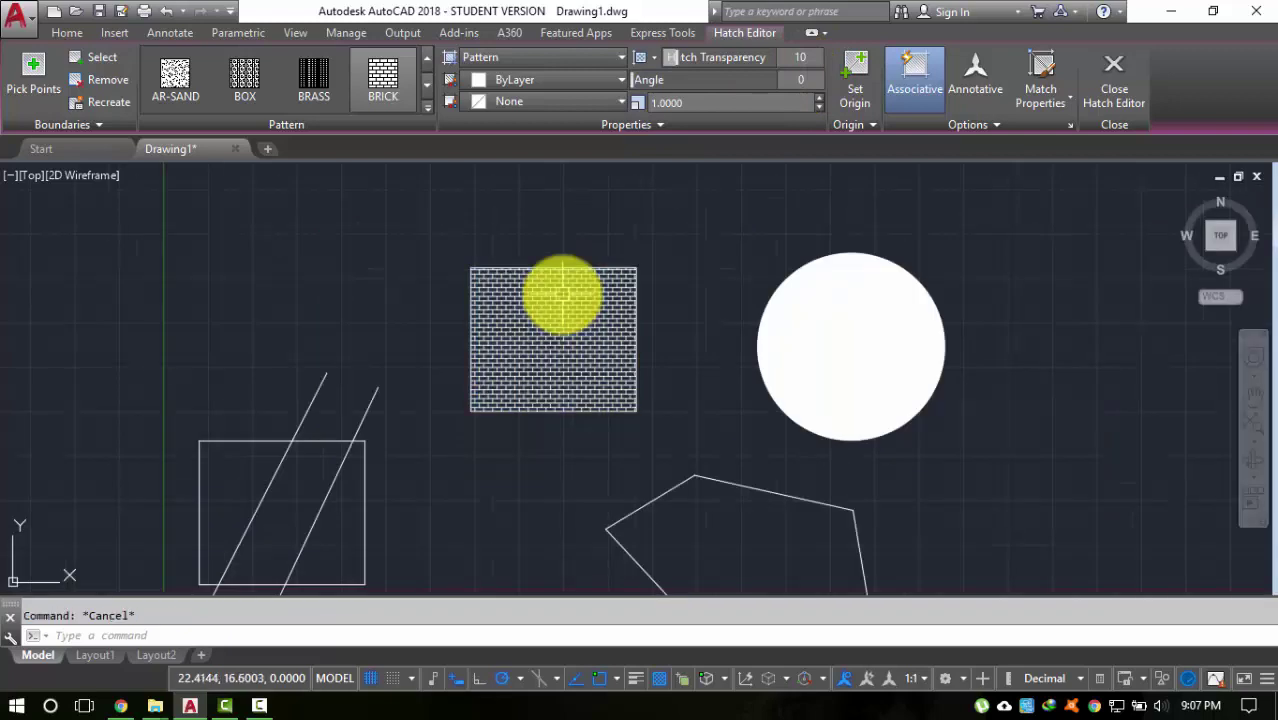
Step: Hatch the whole rectangle crossed by the two diagonal lines with BRICK, selecting its outline as the boundary object, and delete that hatch
{"action": "middle_click_drag", "start_coordinate": [659, 393], "coordinate": [557, 273]}
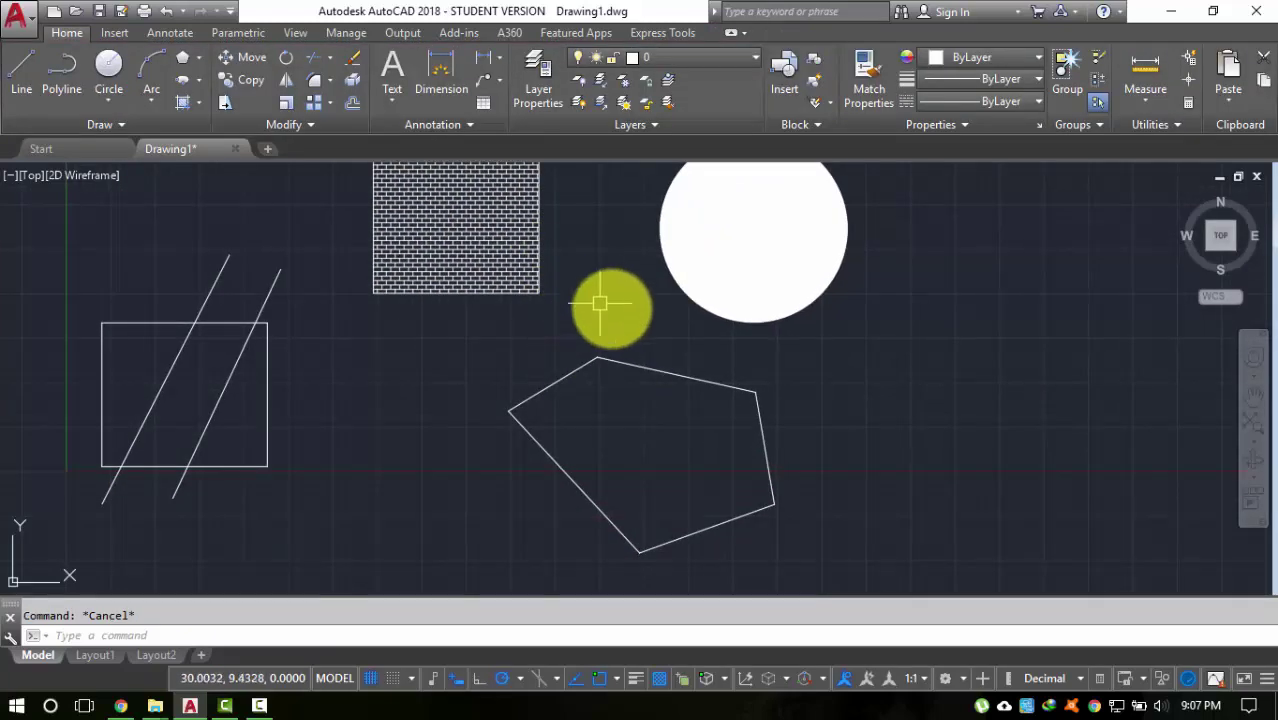
{"action": "middle_click_drag", "start_coordinate": [614, 335], "coordinate": [717, 419]}
{"action": "middle_click_drag", "start_coordinate": [397, 451], "coordinate": [533, 445]}
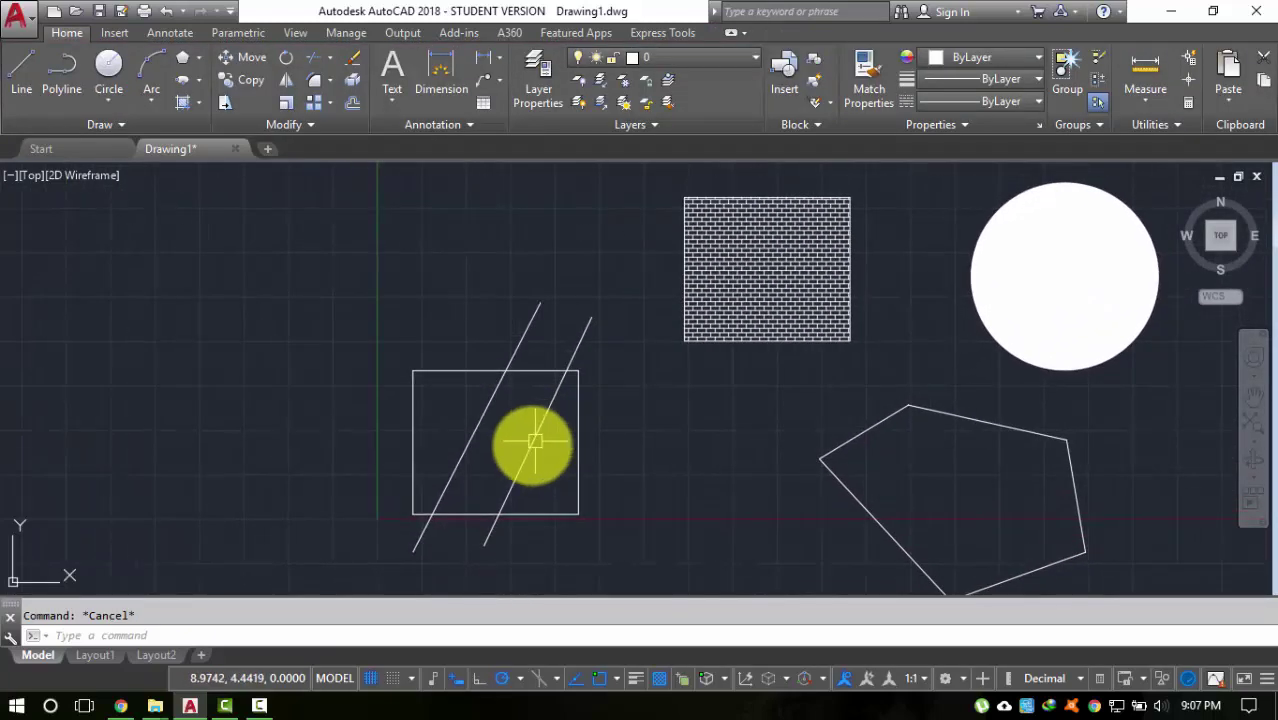
{"action": "mouse_move", "coordinate": [685, 408]}
{"action": "middle_mouse_down"}
{"action": "mouse_move", "coordinate": [498, 382]}
{"action": "mouse_move", "coordinate": [545, 378]}
{"action": "mouse_move", "coordinate": [589, 422]}
{"action": "middle_mouse_up"}
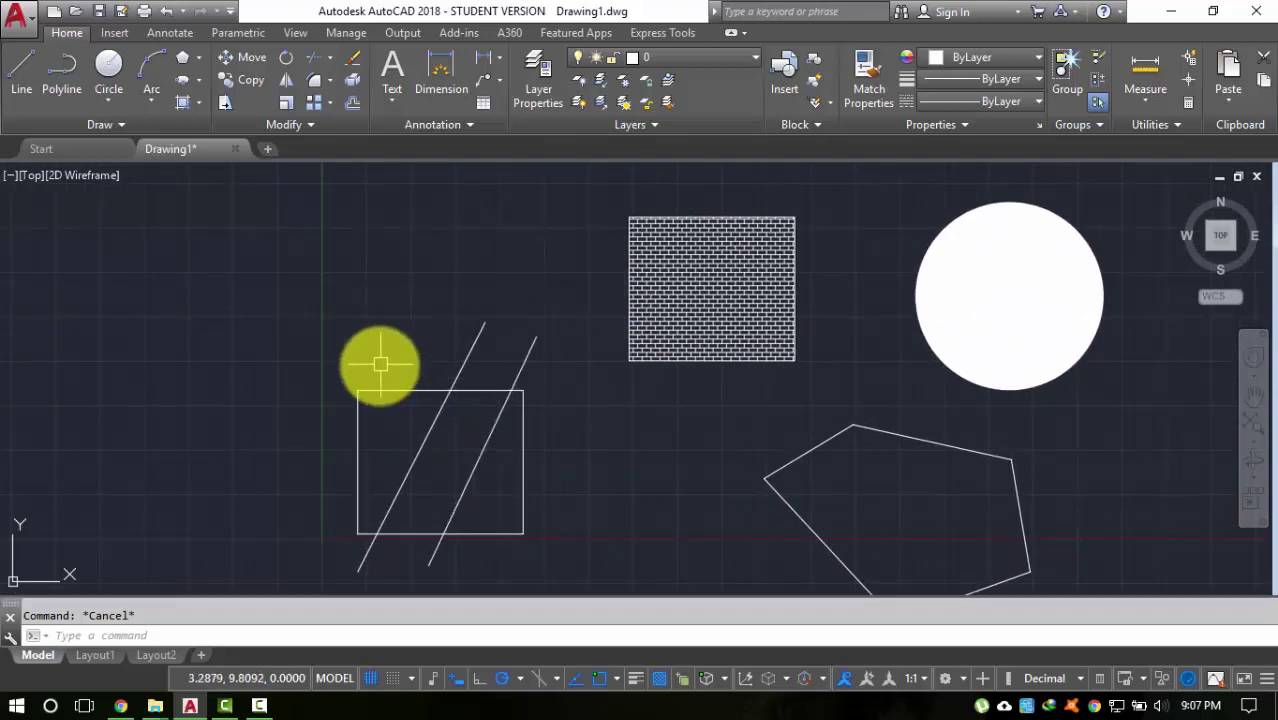
{"action": "middle_click_drag", "start_coordinate": [589, 348], "coordinate": [616, 316]}
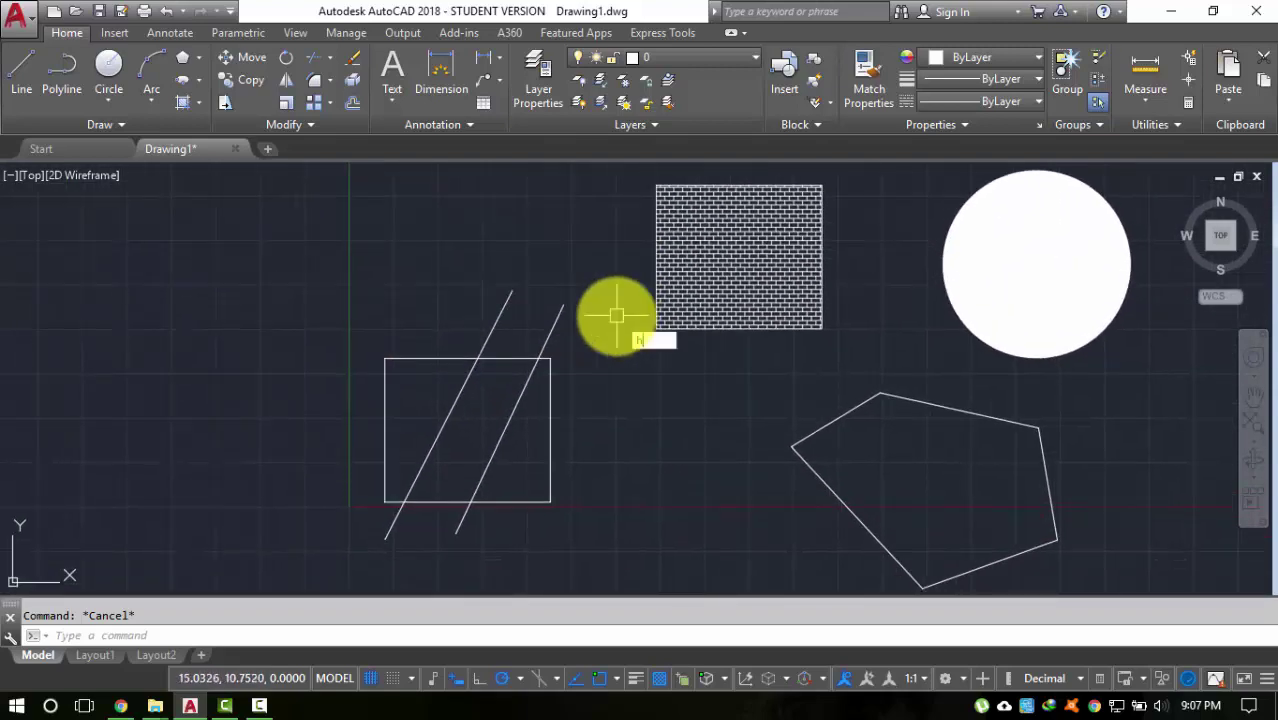
{"action": "key", "text": "Return"}
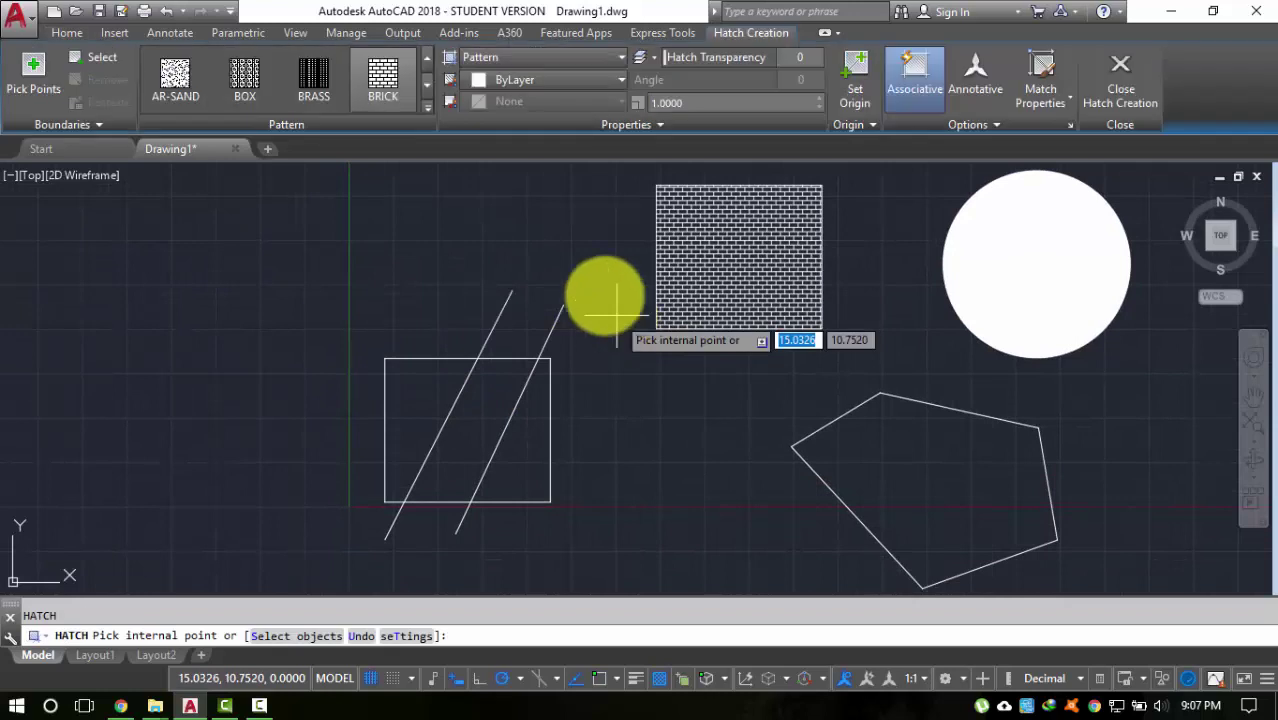
{"action": "left_click", "coordinate": [90, 60]}
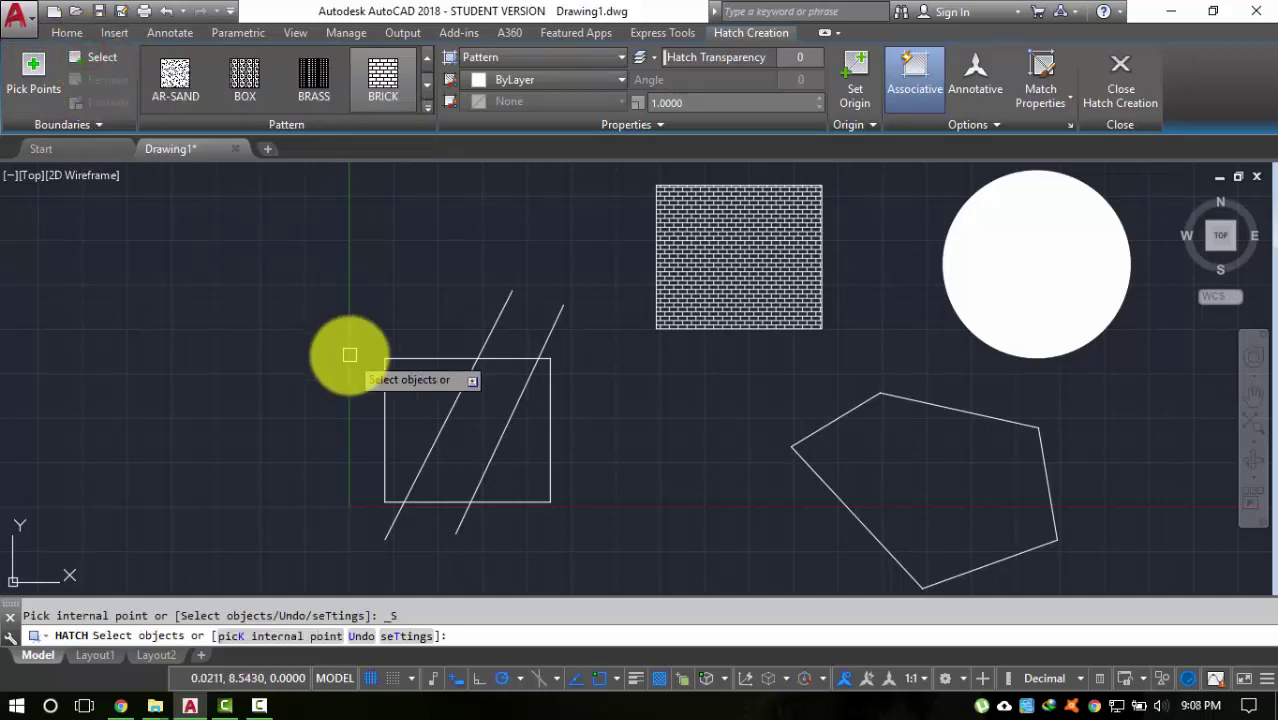
{"action": "left_click", "coordinate": [424, 357]}
{"action": "scroll", "coordinate": [517, 503], "scroll_direction": "up", "scroll_amount": 5}
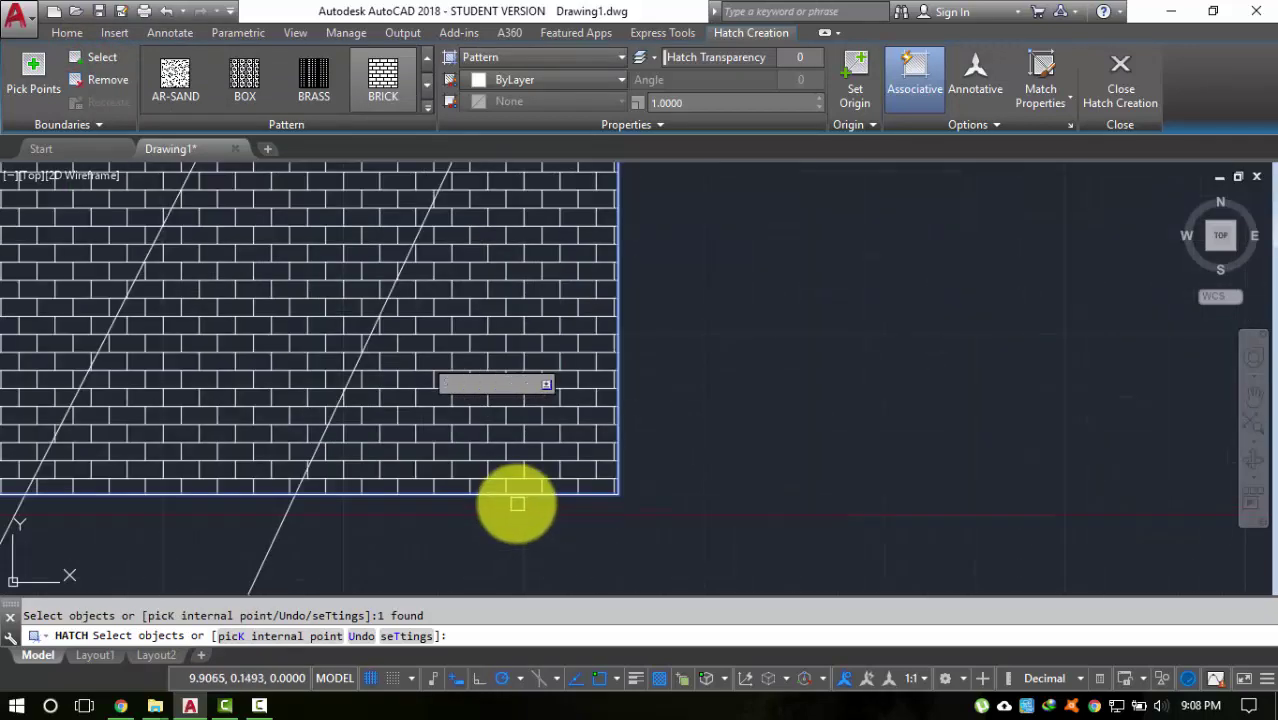
{"action": "scroll", "coordinate": [526, 420], "scroll_direction": "down", "scroll_amount": 4}
{"action": "key", "text": "Escape"}
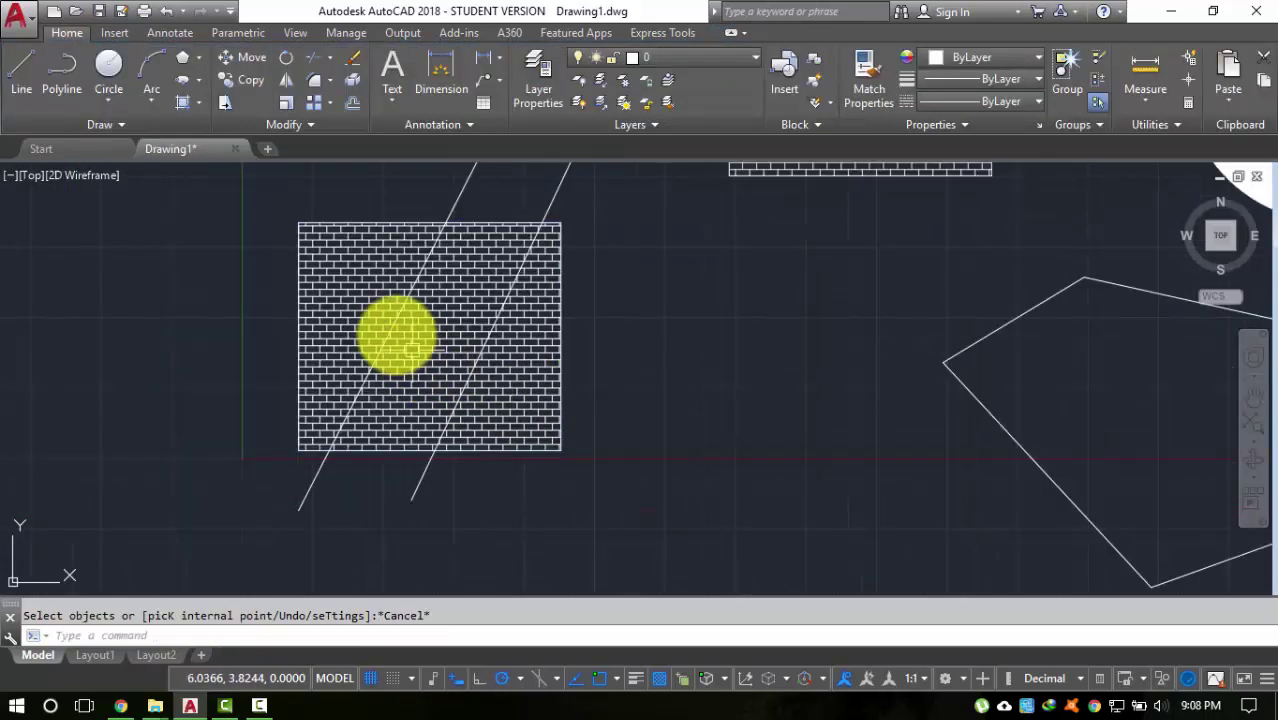
{"action": "left_click", "coordinate": [365, 314]}
{"action": "key", "text": "Delete"}
Step: Hatch only the region left of the two diagonal lines in the crossed rectangle with BRICK by picking an internal point
{"action": "type", "text": "h"}
{"action": "key", "text": "Return"}
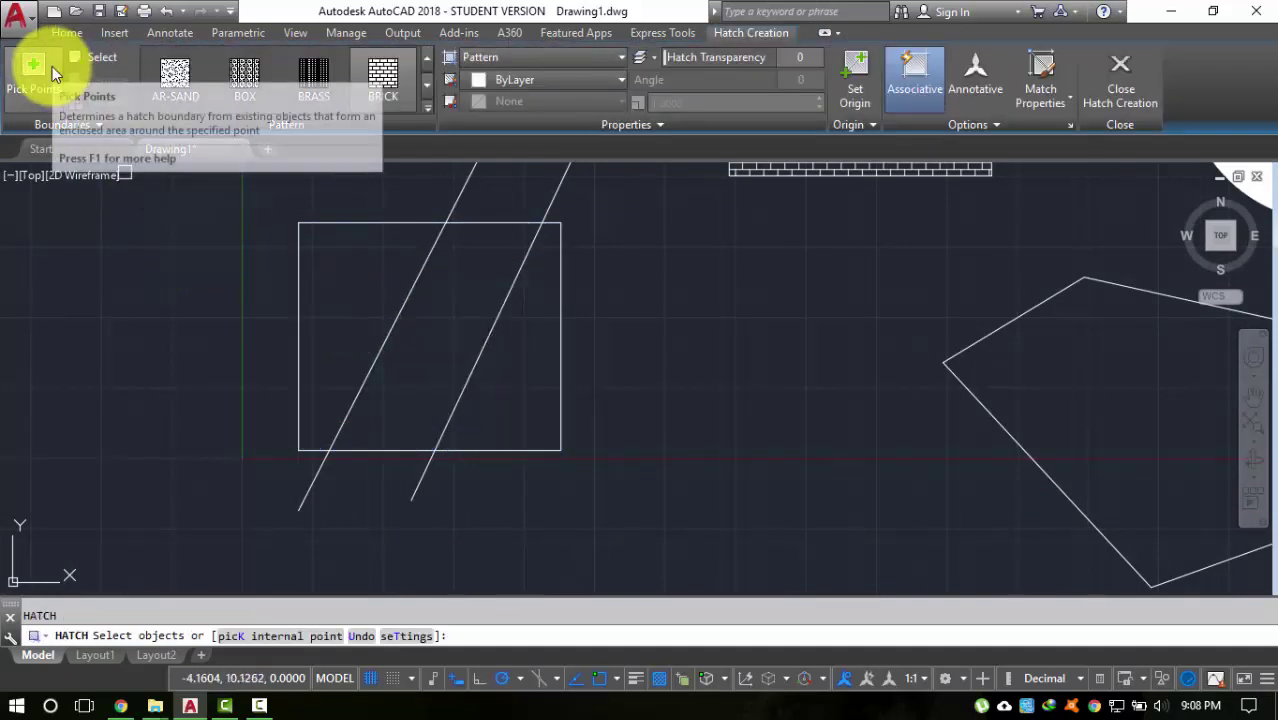
{"action": "left_click", "coordinate": [50, 65]}
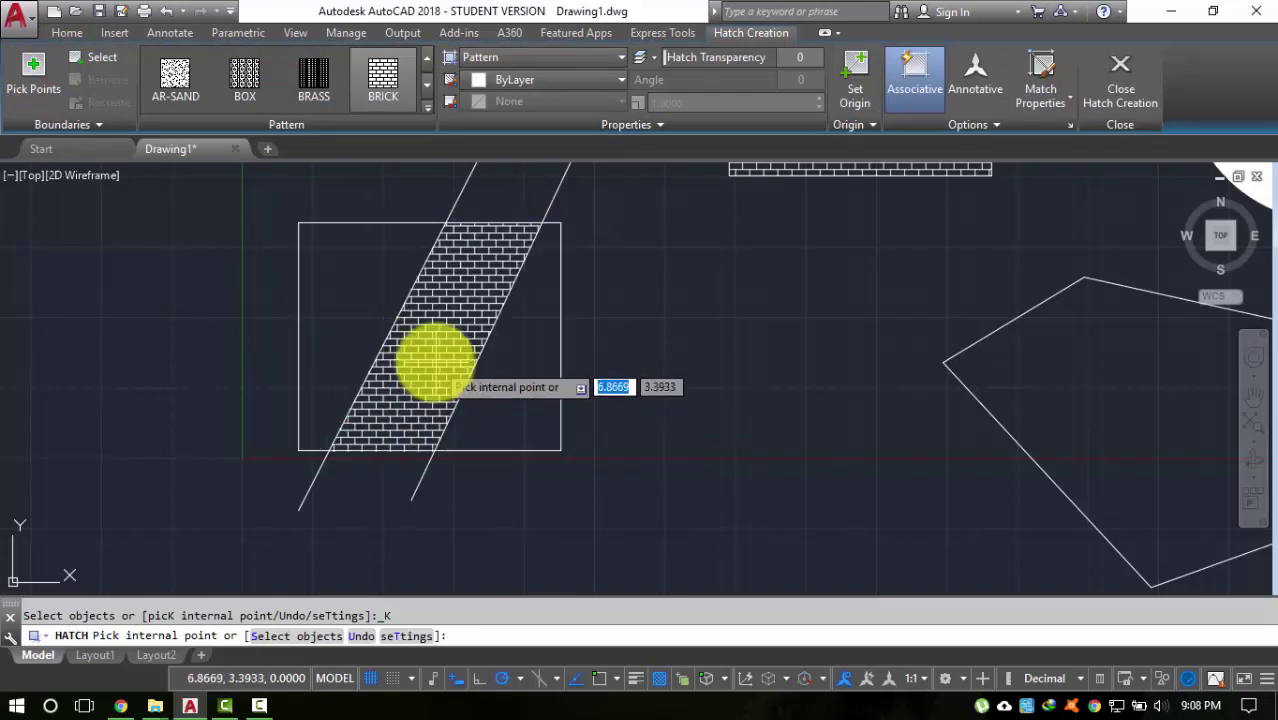
{"action": "left_click", "coordinate": [355, 277]}
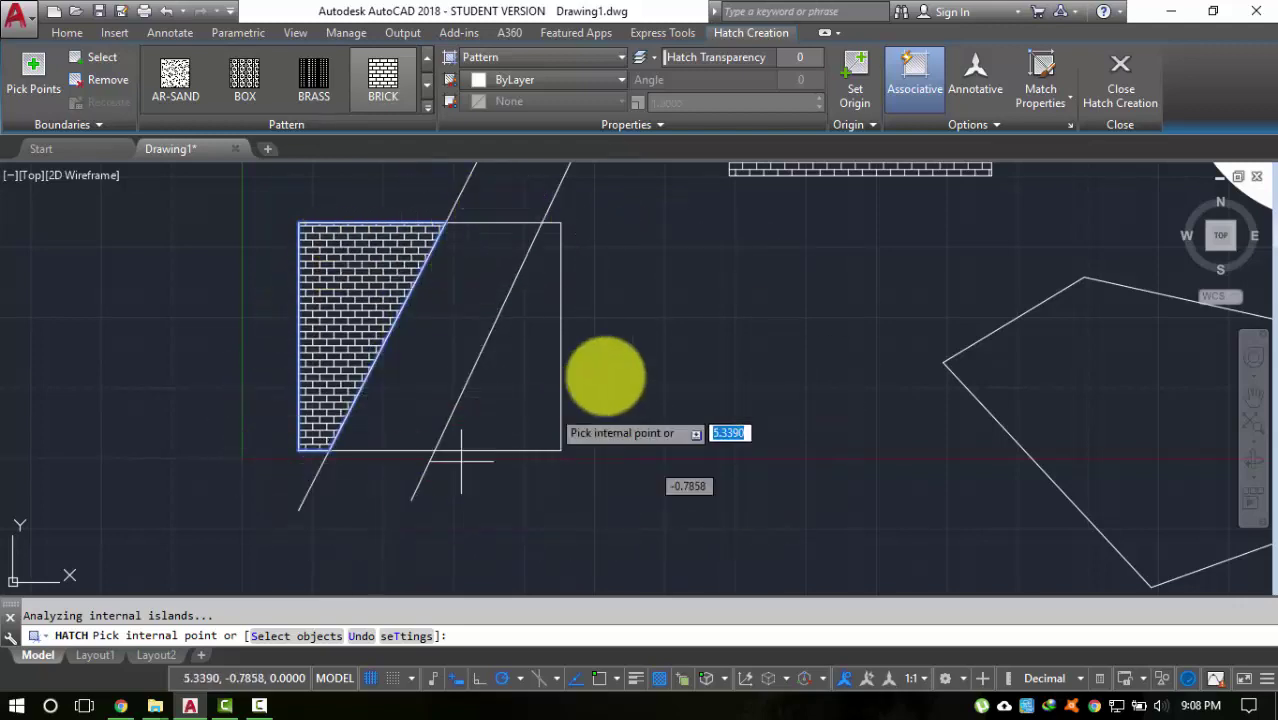
{"action": "scroll", "coordinate": [622, 377], "scroll_direction": "down", "scroll_amount": 2}
{"action": "middle_click_drag", "start_coordinate": [879, 271], "coordinate": [756, 305]}
{"action": "scroll", "coordinate": [559, 268], "scroll_direction": "down", "scroll_amount": 2}
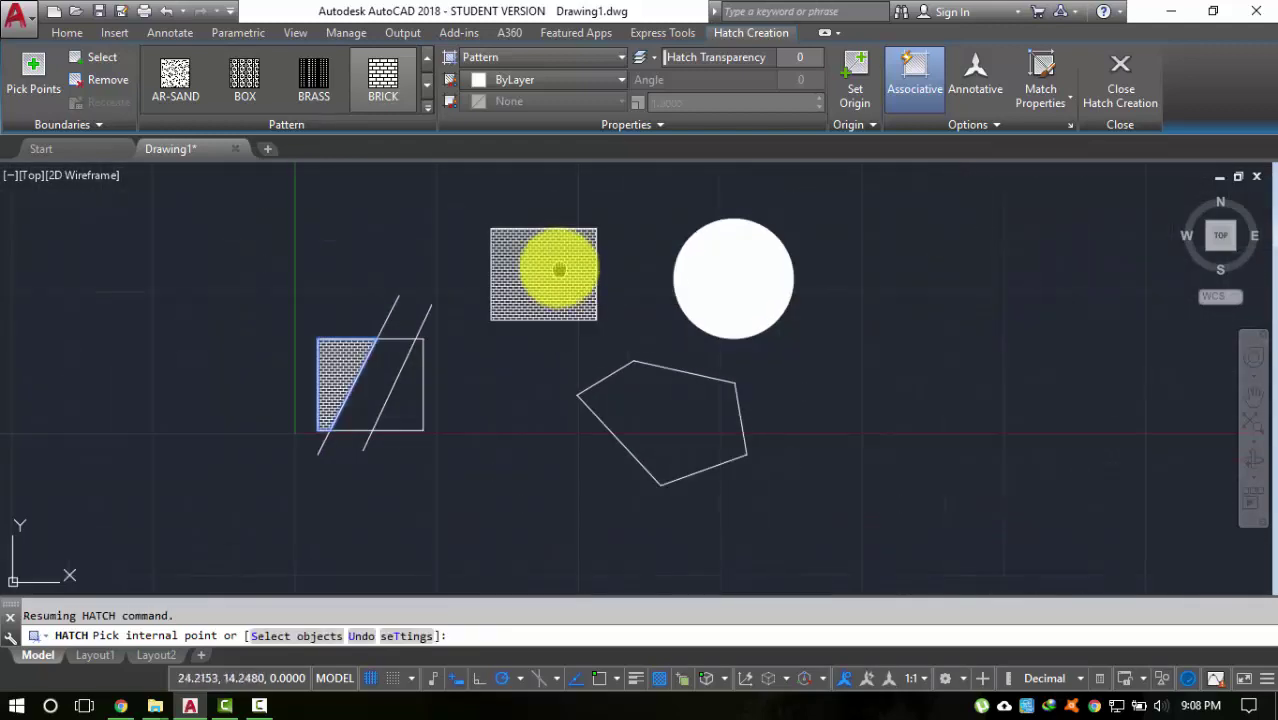
{"action": "scroll", "coordinate": [650, 400], "scroll_direction": "up", "scroll_amount": 3}
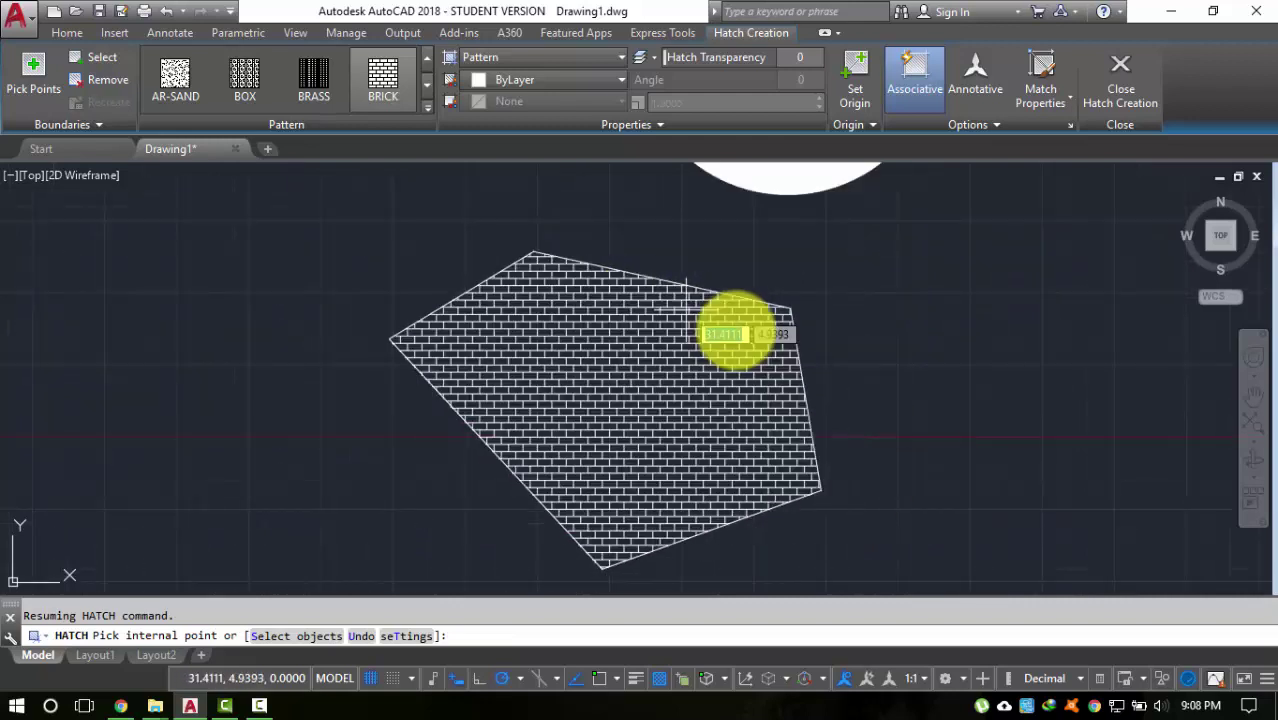
{"action": "key", "text": "Escape"}
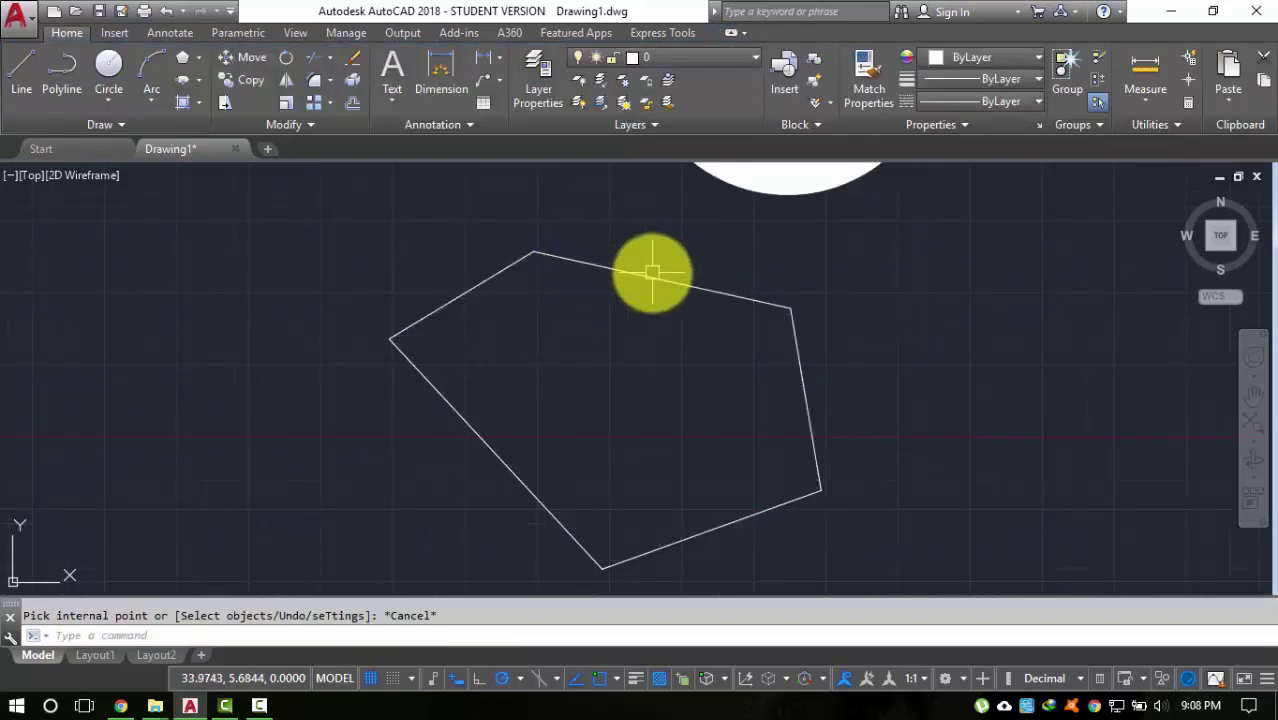
Step: Examine the polygon's five sides by selecting them one by one, and clear the selection
{"action": "left_click", "coordinate": [652, 273]}
{"action": "left_click", "coordinate": [800, 370]}
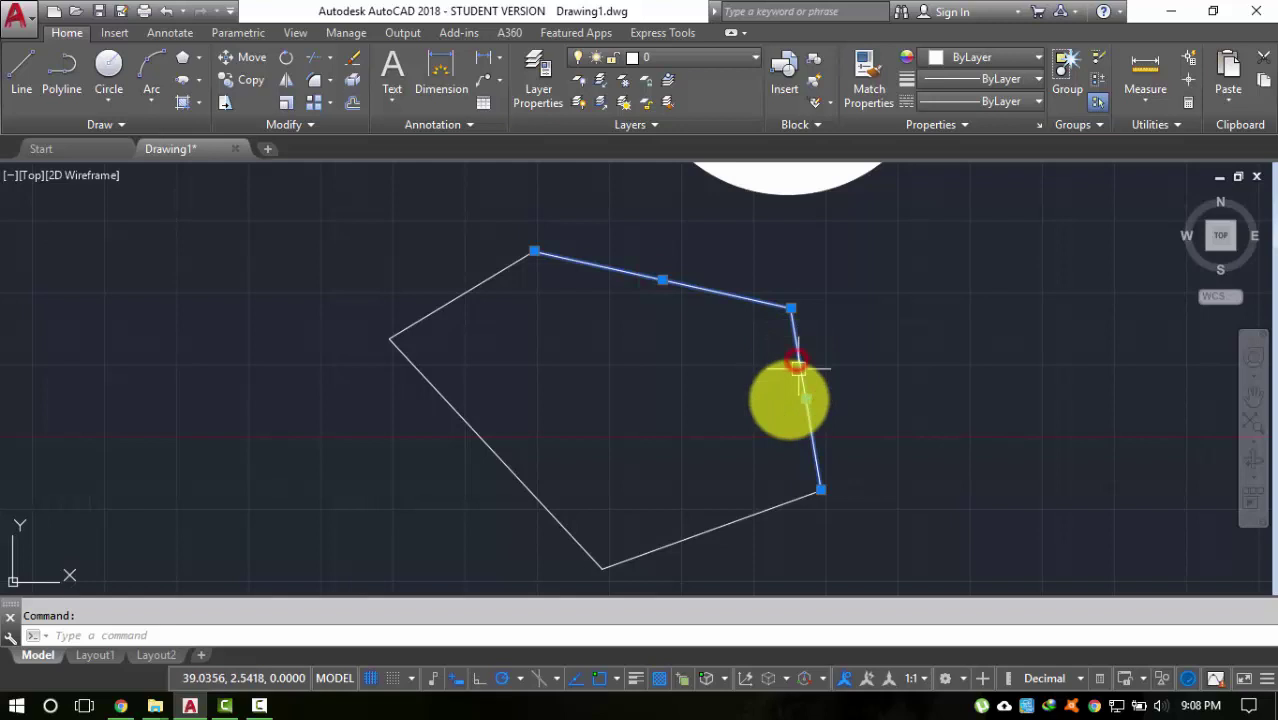
{"action": "left_click", "coordinate": [723, 531]}
{"action": "left_click", "coordinate": [511, 471]}
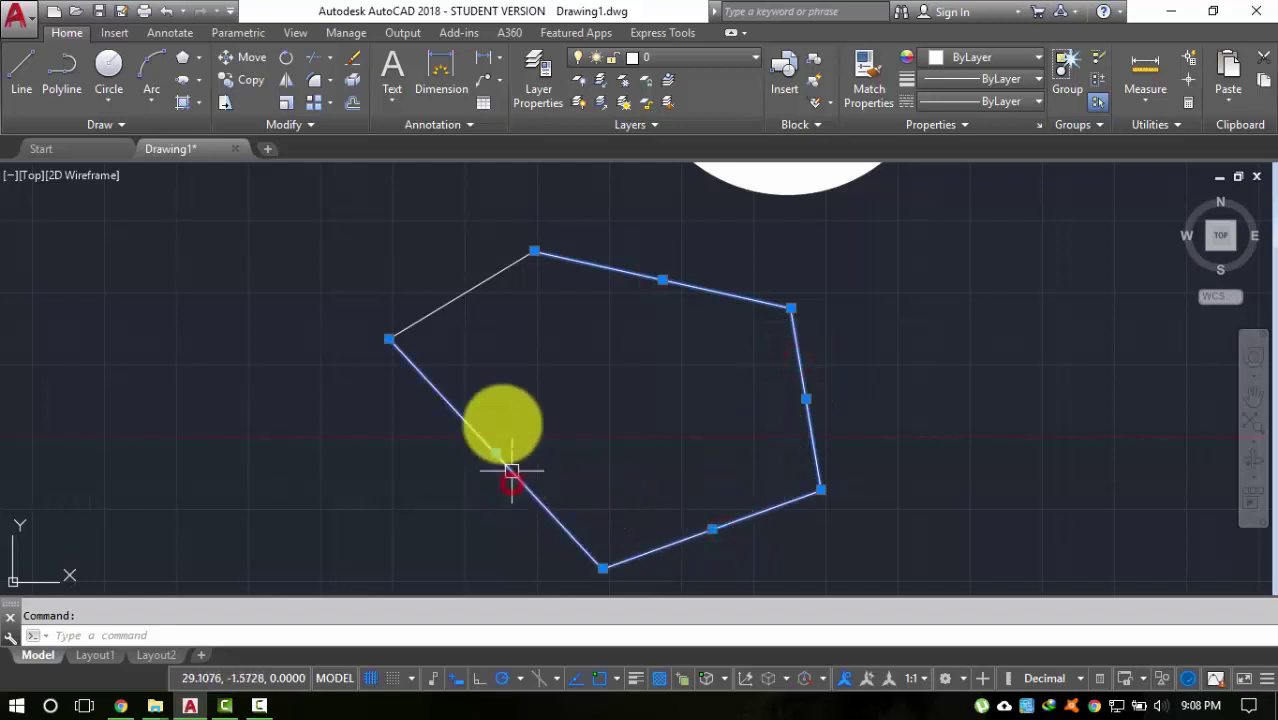
{"action": "left_click", "coordinate": [468, 291]}
{"action": "key", "text": "Escape"}
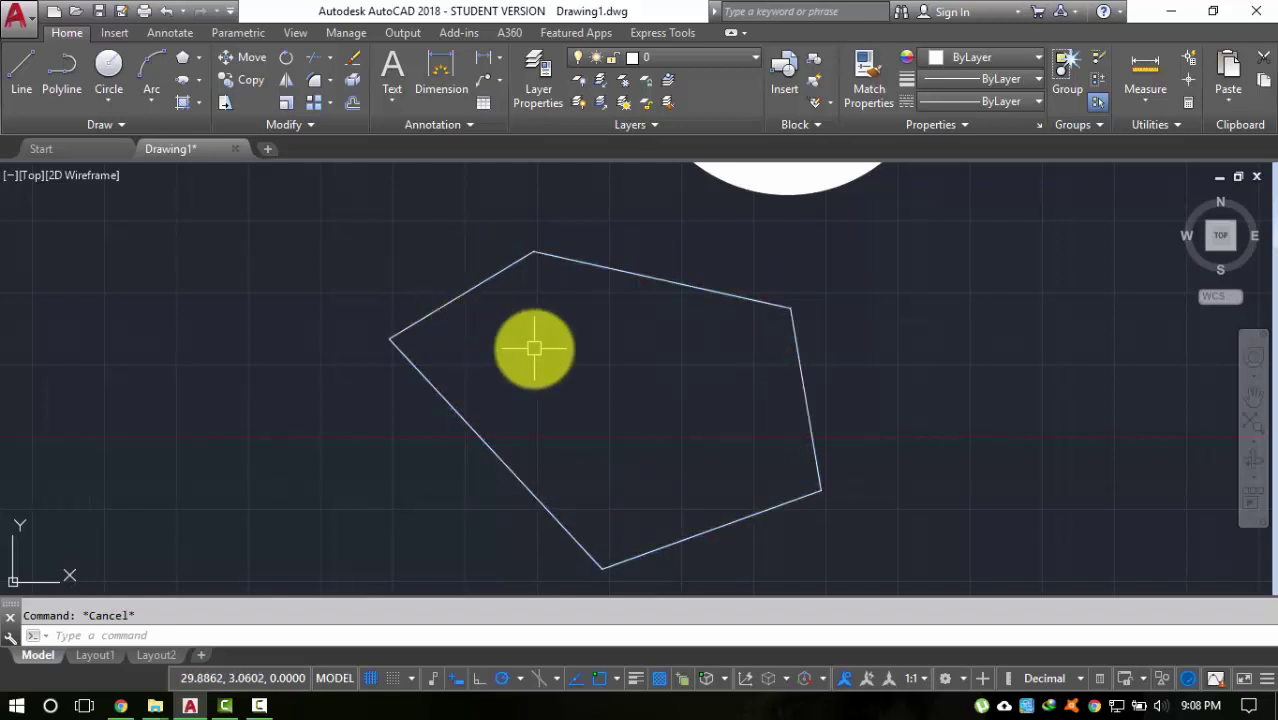
Step: Hatch the polygon with BRICK by selecting its five sides one by one as boundary objects
{"action": "type", "text": "h"}
{"action": "key", "text": "Return"}
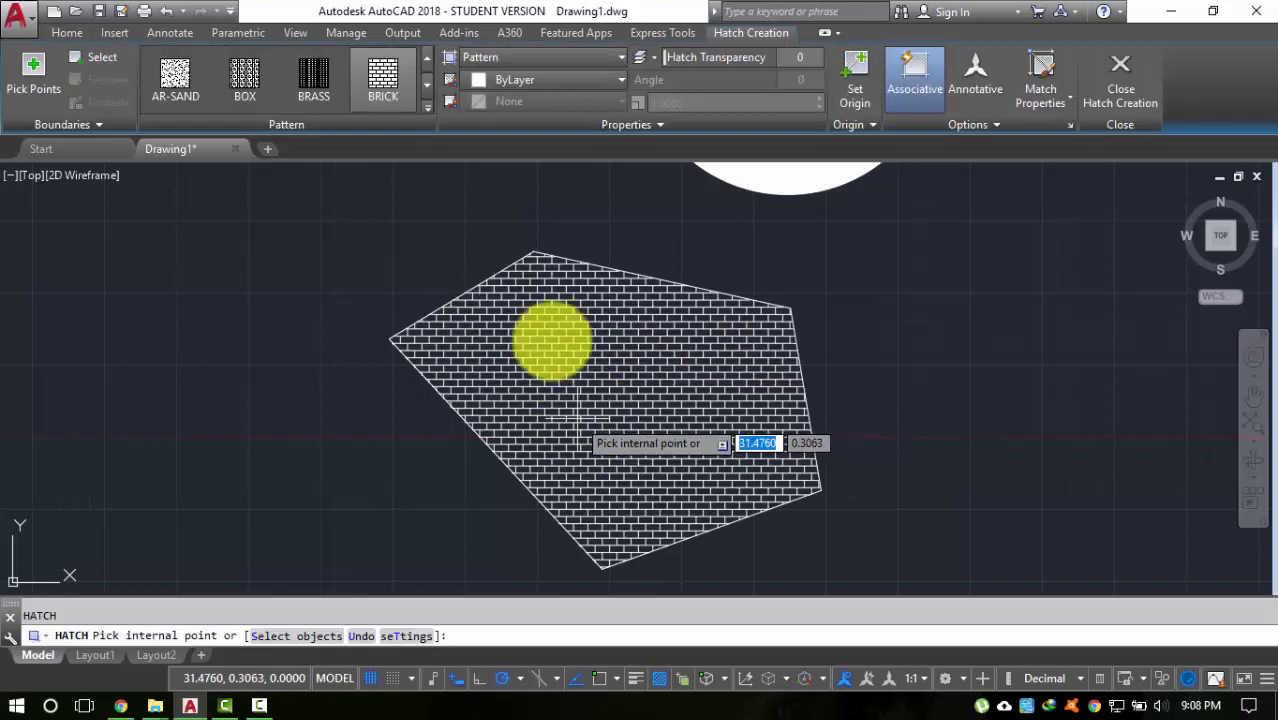
{"action": "left_click", "coordinate": [92, 57]}
{"action": "left_click", "coordinate": [494, 272]}
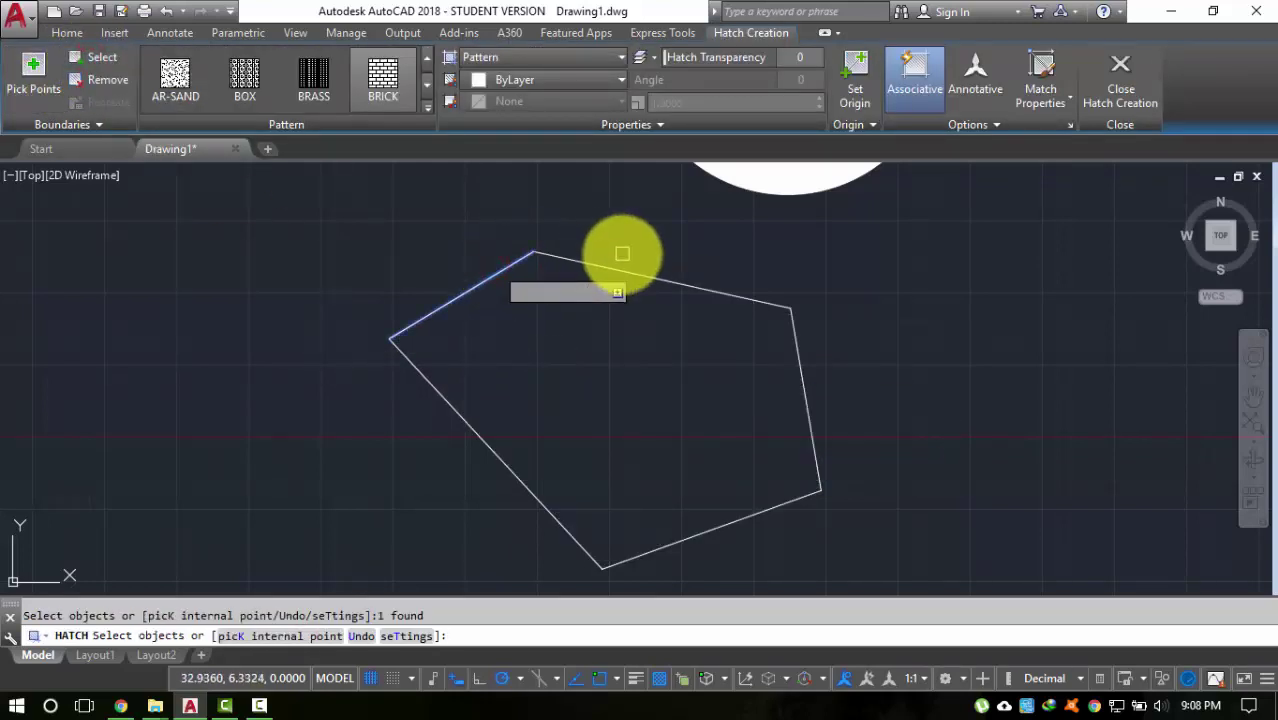
{"action": "left_click", "coordinate": [630, 275]}
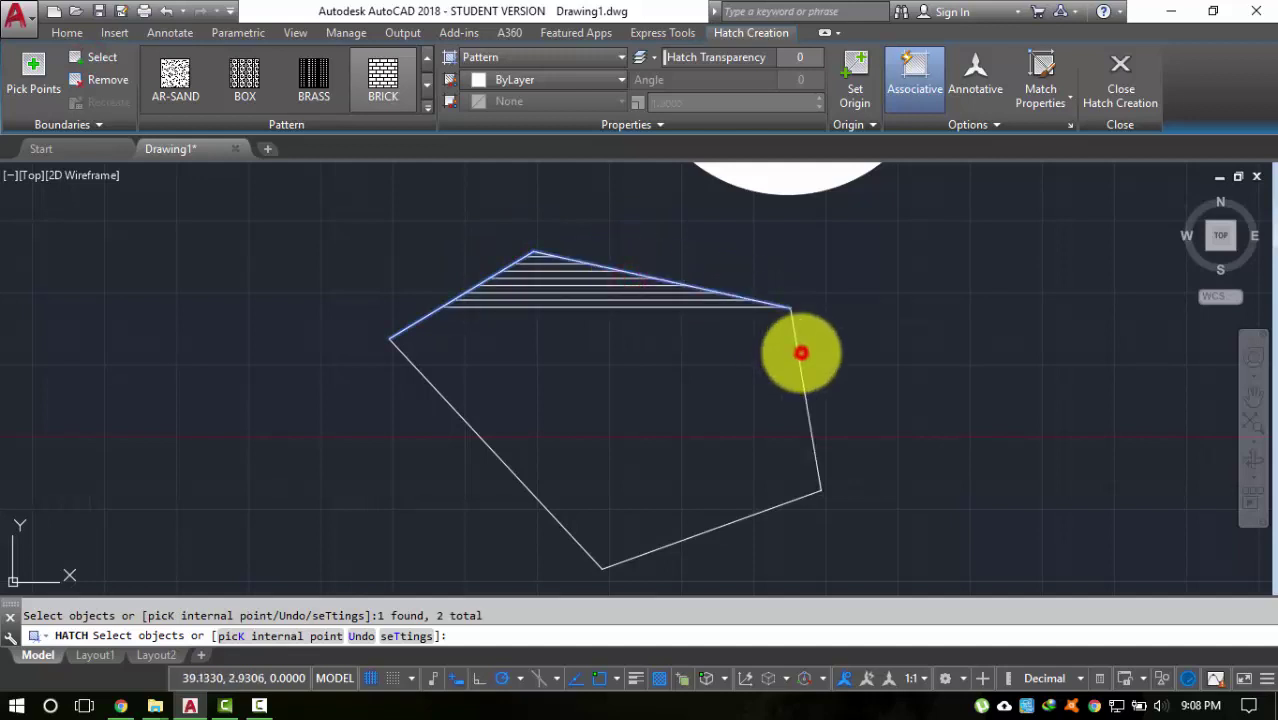
{"action": "left_click", "coordinate": [801, 353]}
{"action": "left_click", "coordinate": [736, 521]}
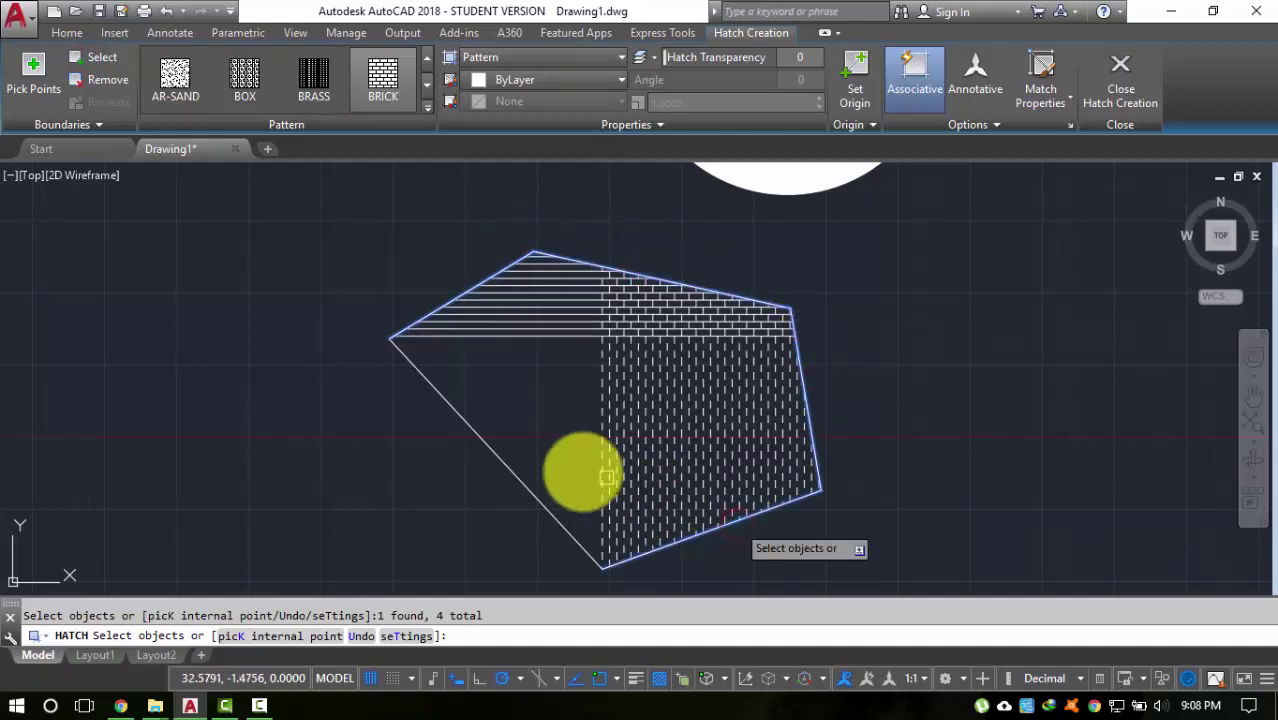
{"action": "left_click", "coordinate": [508, 457]}
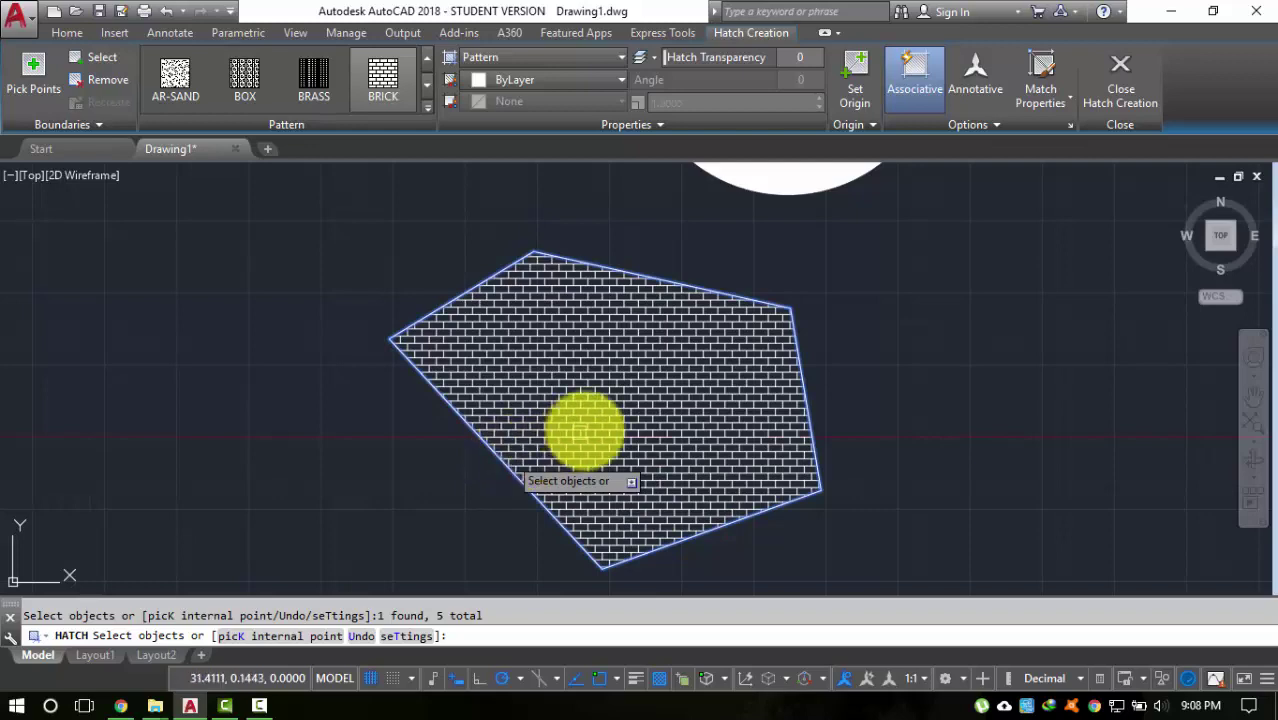
Step: Undo the selection of the polygon's last side, end the hatch and delete it
{"action": "key", "text": "ctrl+z"}
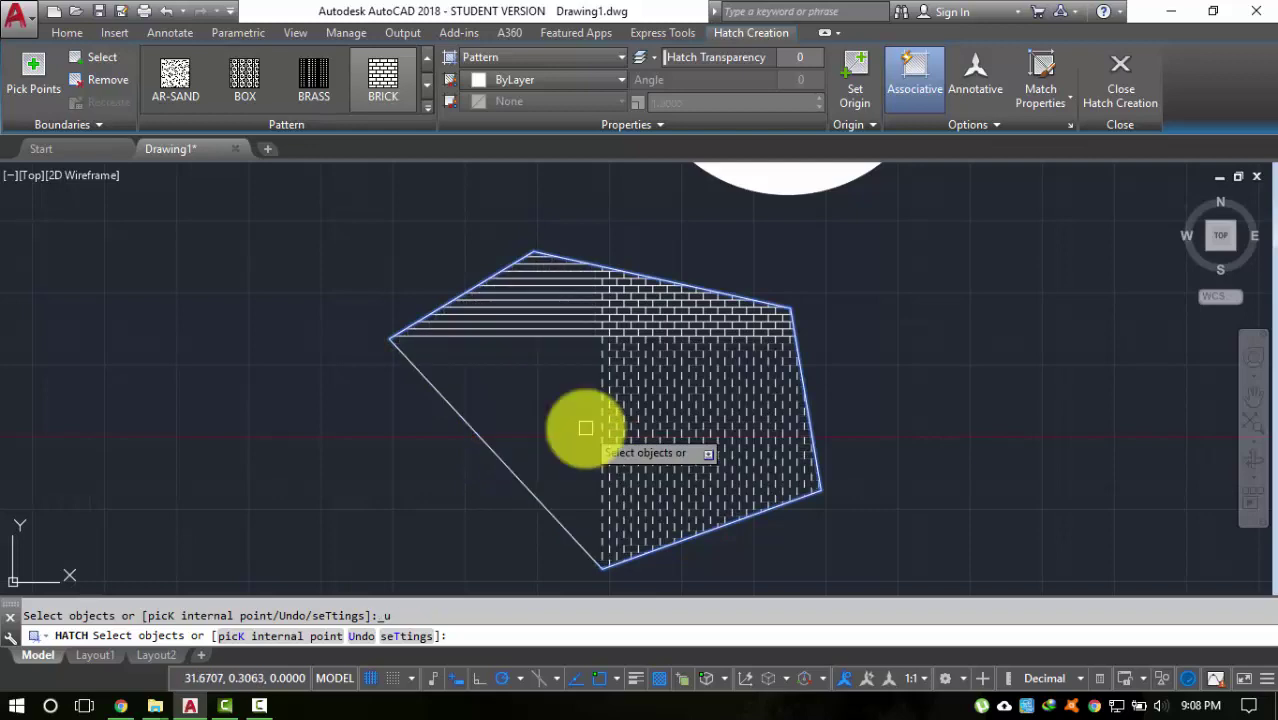
{"action": "key", "text": "Escape"}
{"action": "left_click", "coordinate": [568, 342]}
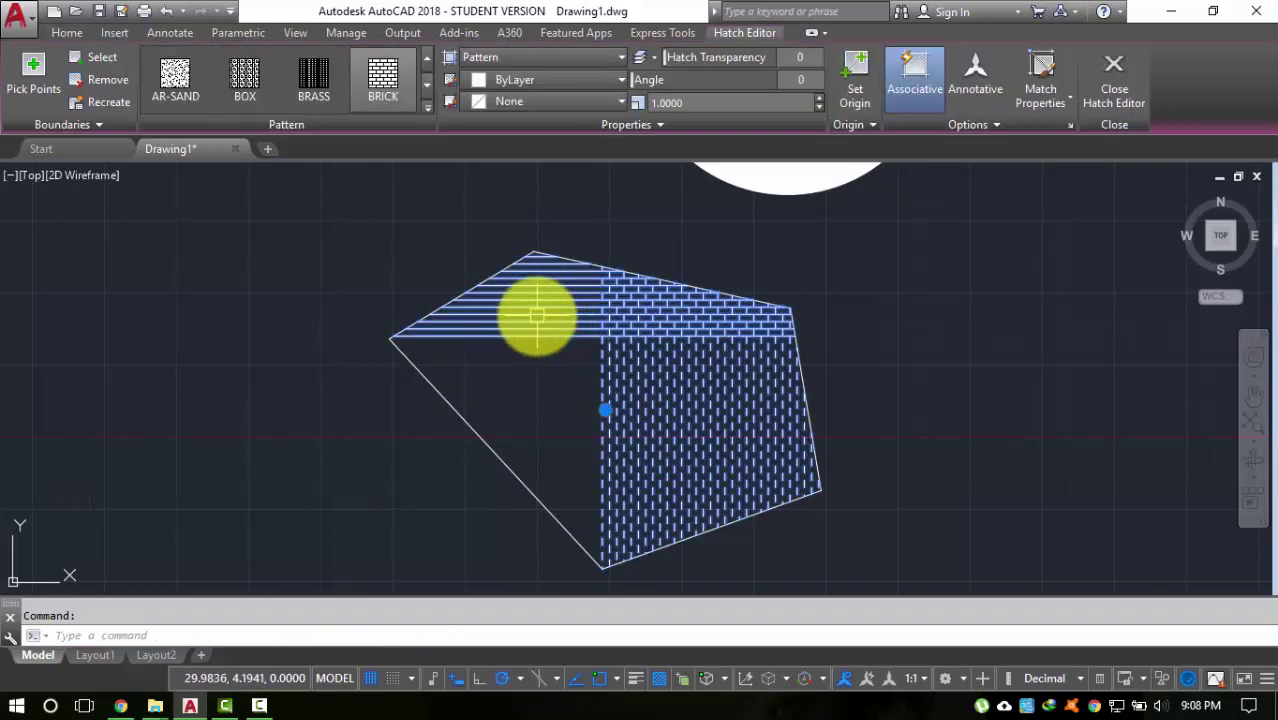
{"action": "key", "text": "Delete"}
Step: Hatch the polygon with BRICK by picking a single internal point
{"action": "key", "text": "Return"}
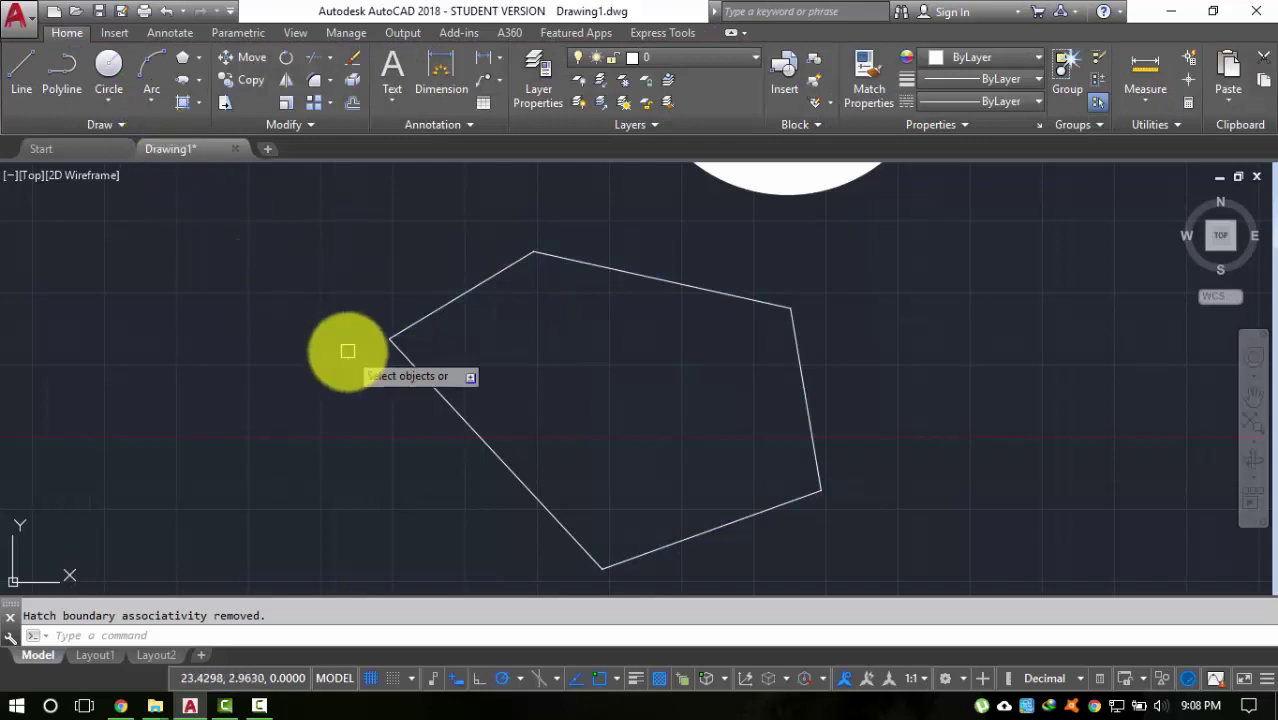
{"action": "left_click", "coordinate": [34, 72]}
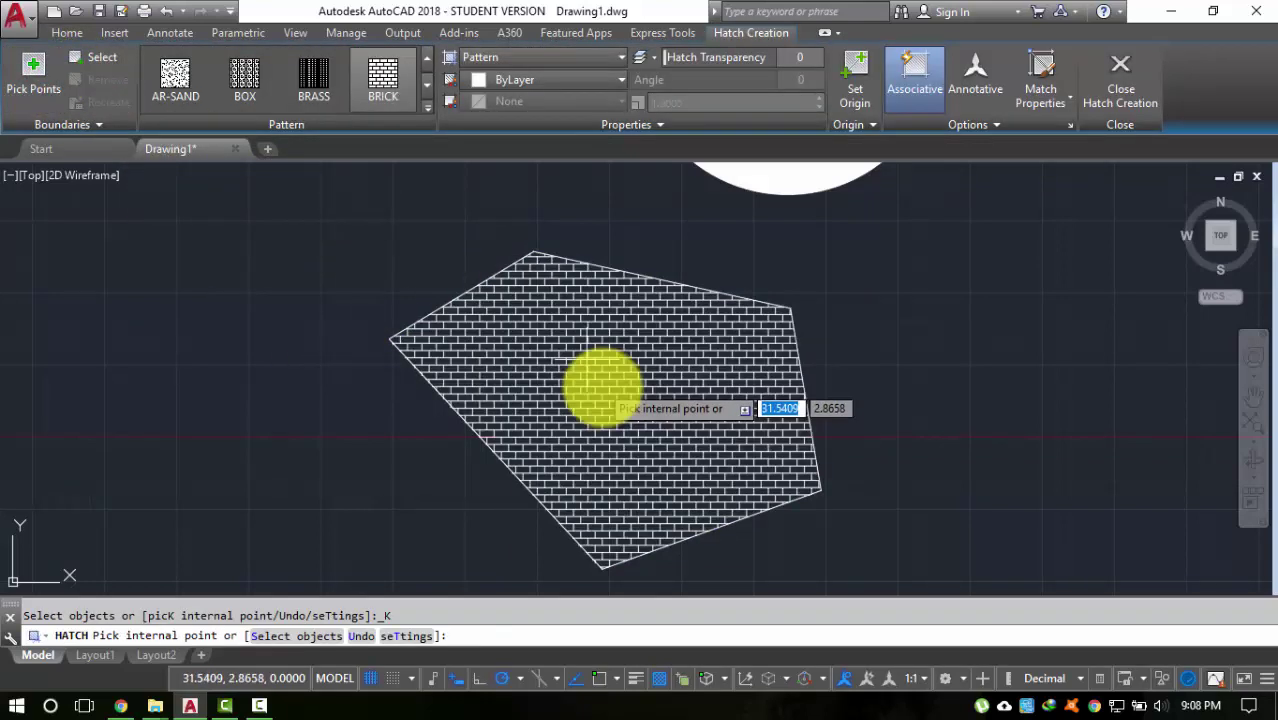
{"action": "left_click", "coordinate": [693, 421]}
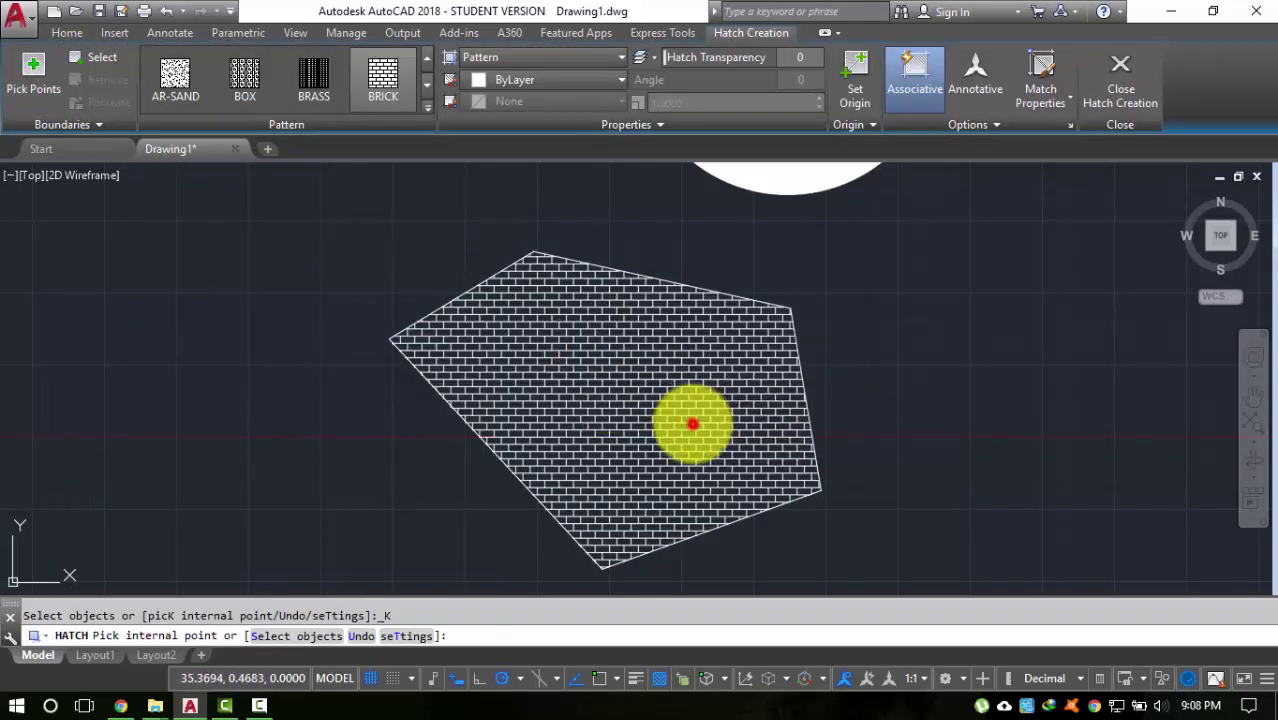
{"action": "scroll", "coordinate": [745, 393], "scroll_direction": "down", "scroll_amount": 2}
{"action": "scroll", "coordinate": [716, 396], "scroll_direction": "down", "scroll_amount": 2}
{"action": "key", "text": "Return"}
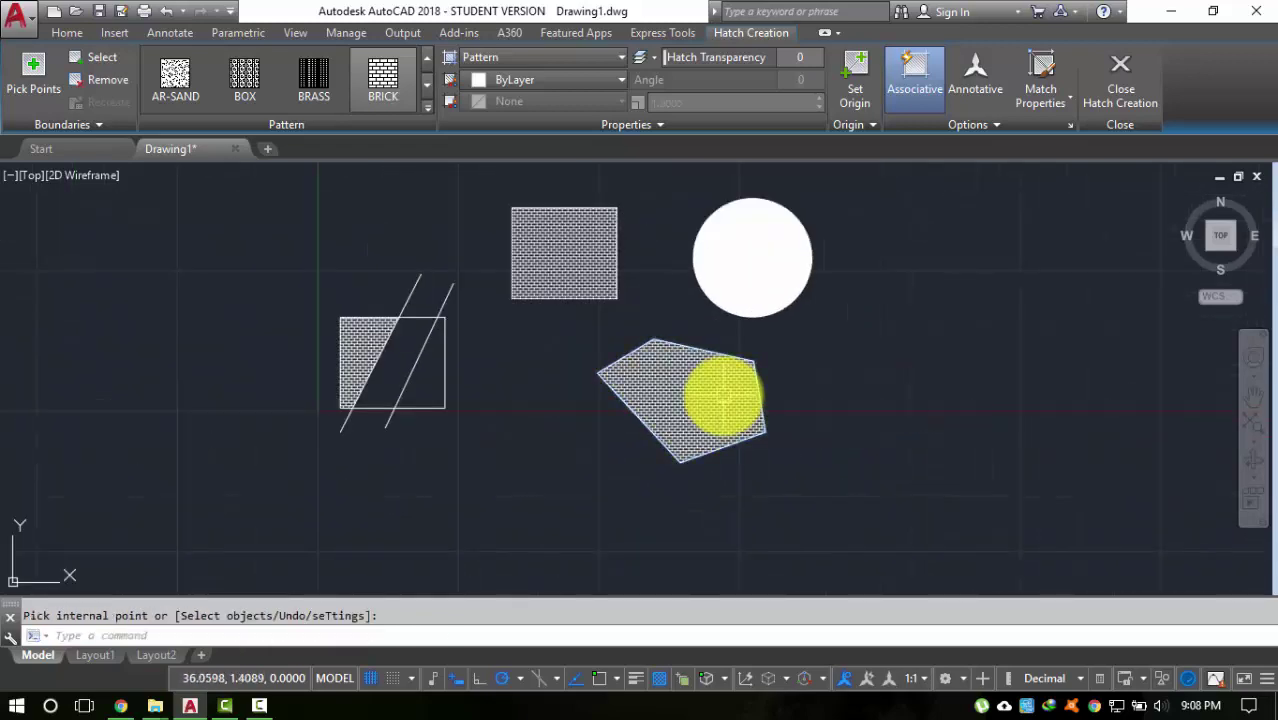
Step: Change the colour of the circle's solid hatch to red 205,32,39
{"action": "scroll", "coordinate": [762, 238], "scroll_direction": "up", "scroll_amount": 2}
{"action": "left_click", "coordinate": [762, 237]}
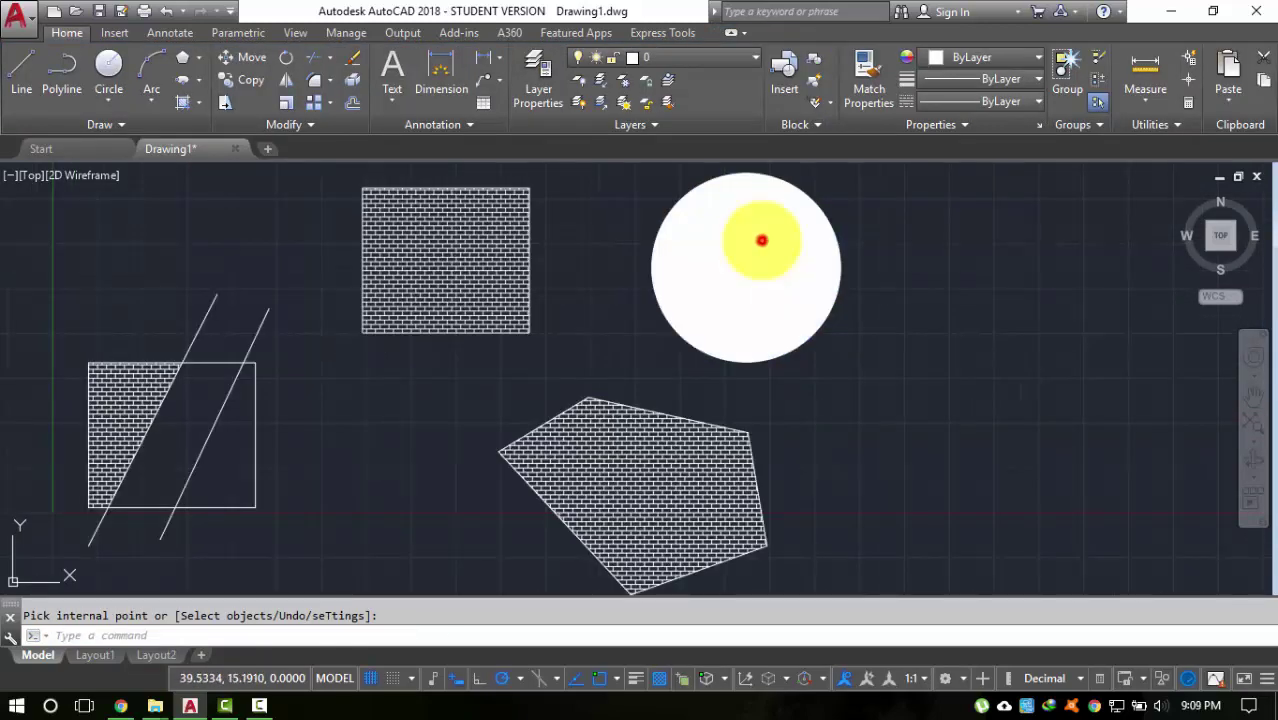
{"action": "left_click", "coordinate": [726, 283]}
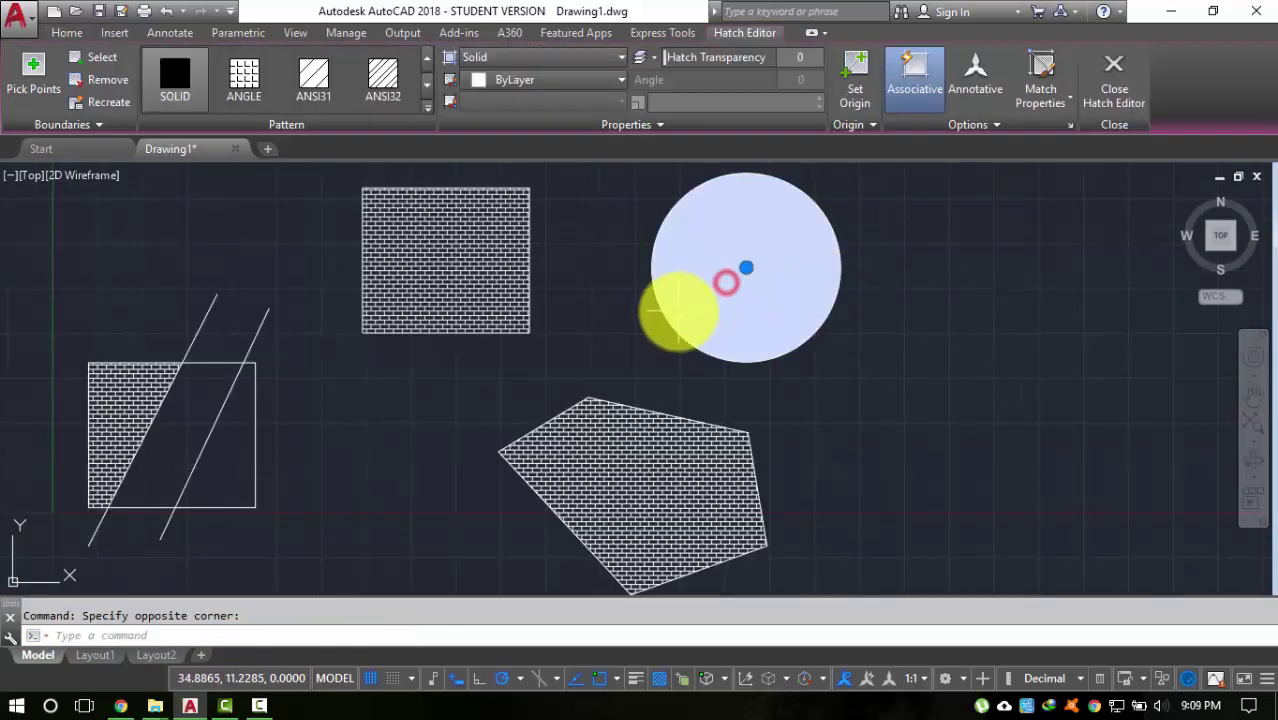
{"action": "left_click", "coordinate": [585, 80]}
{"action": "left_click", "coordinate": [511, 156]}
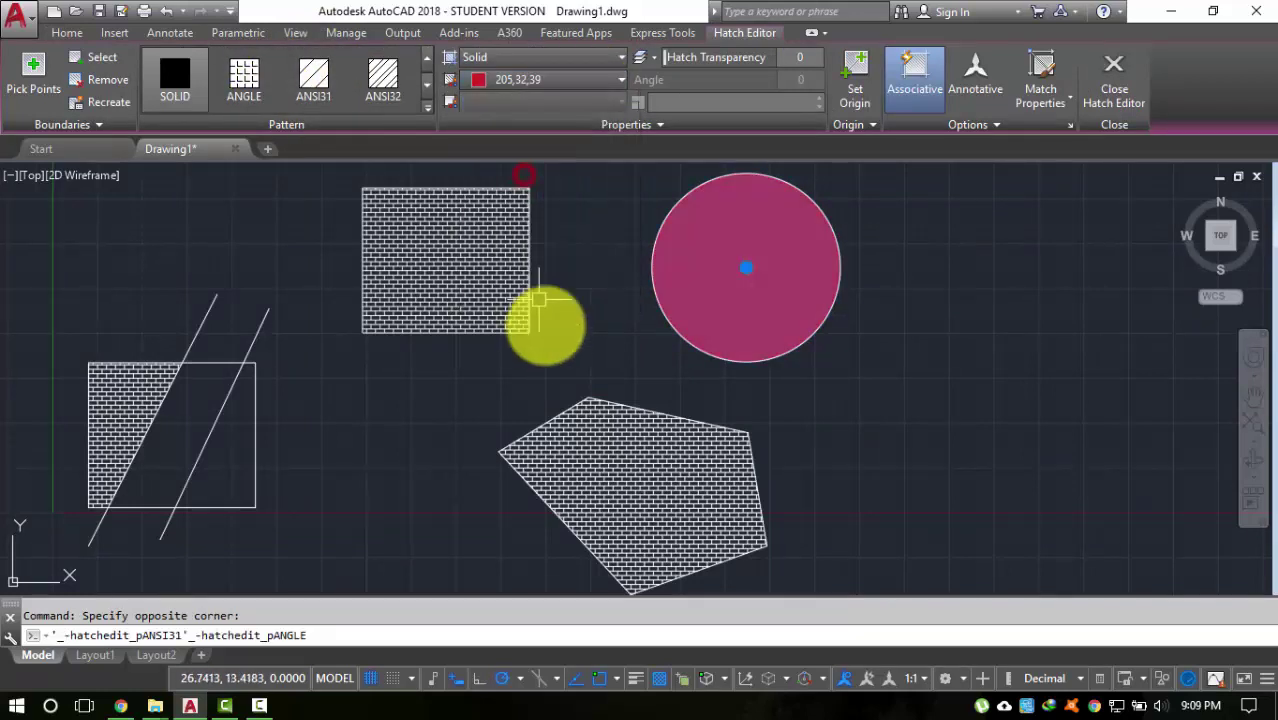
{"action": "key", "text": "Escape"}
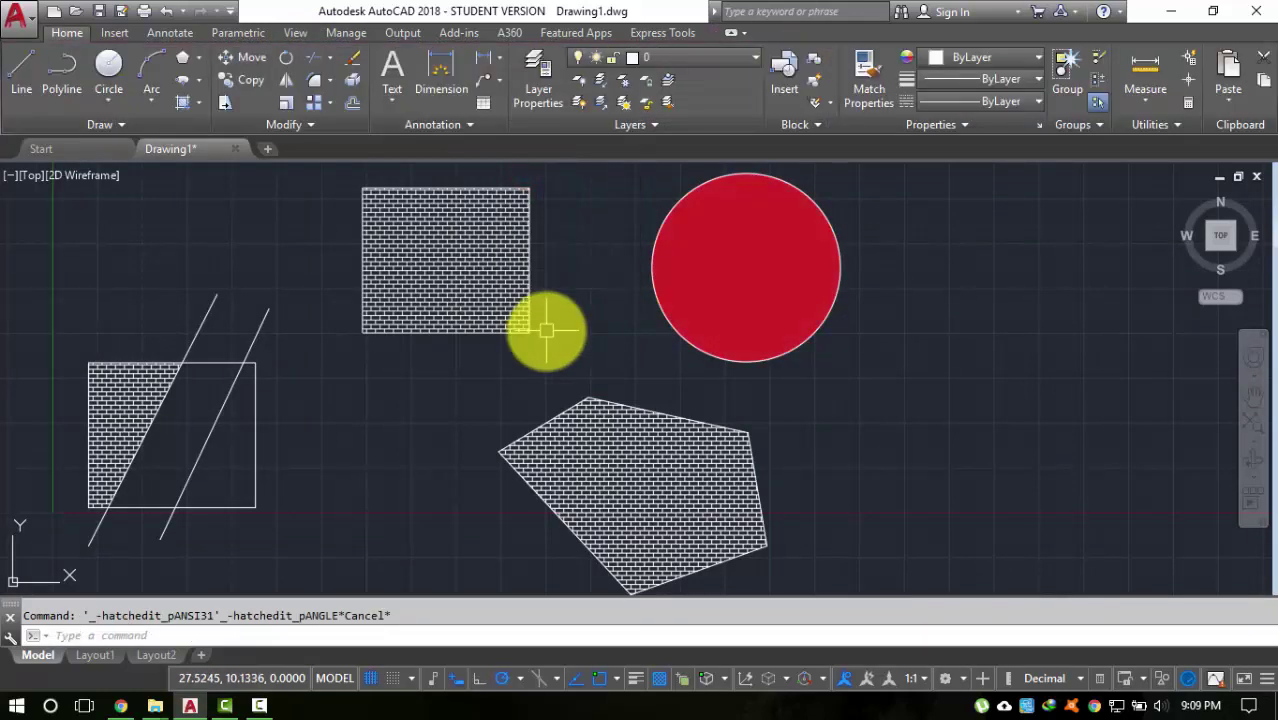
Step: Fill the circle with a blue-to-yellow GR_LINEAR gradient by picking an internal point
{"action": "left_click", "coordinate": [199, 103]}
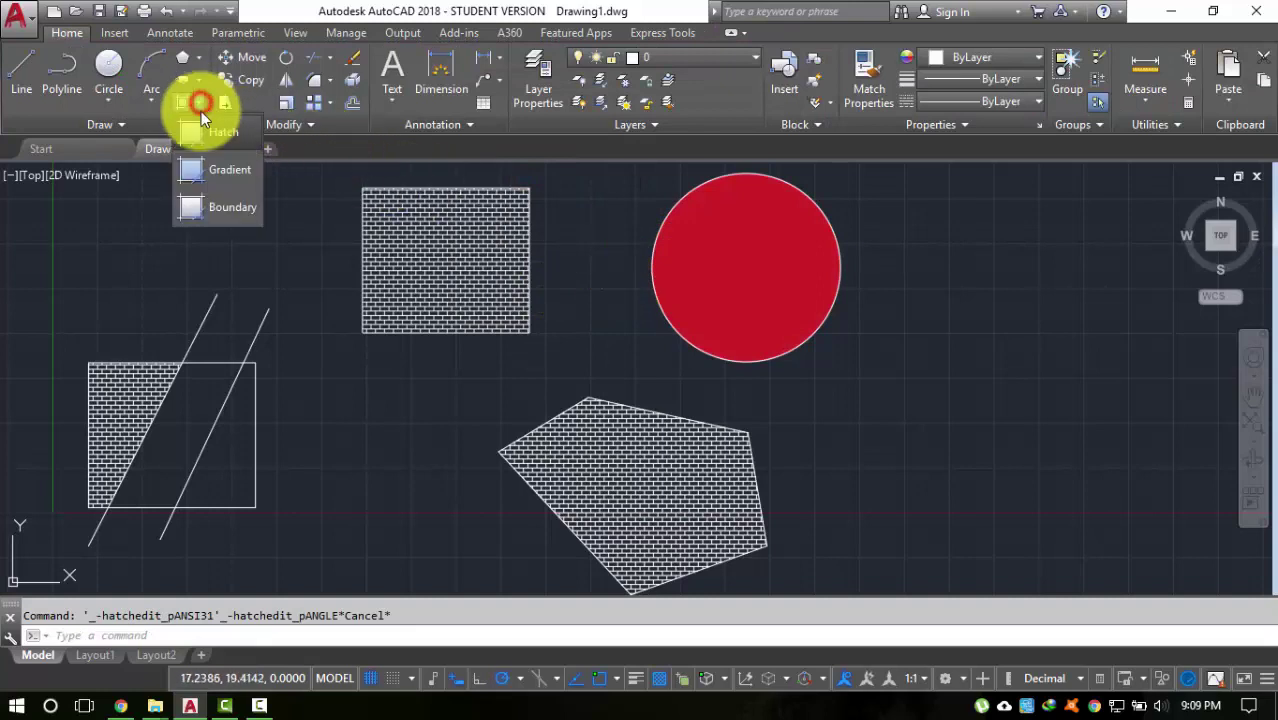
{"action": "left_click", "coordinate": [212, 184]}
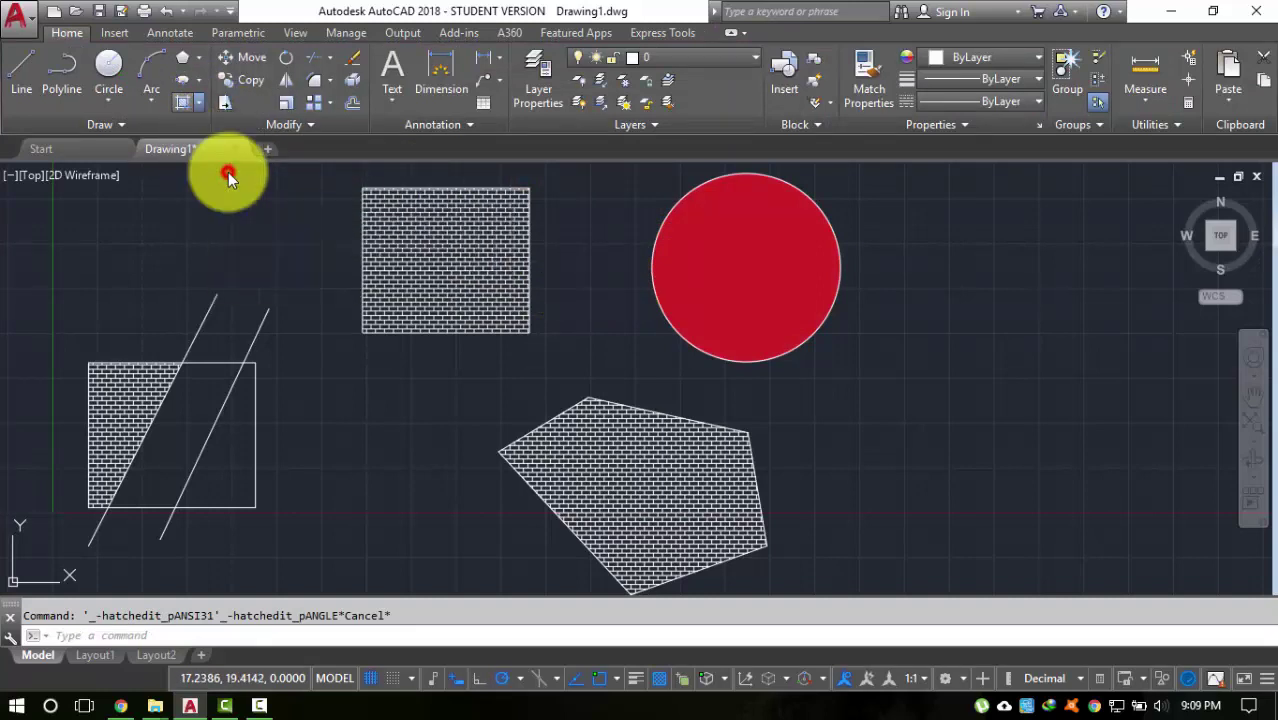
{"action": "left_click", "coordinate": [745, 269]}
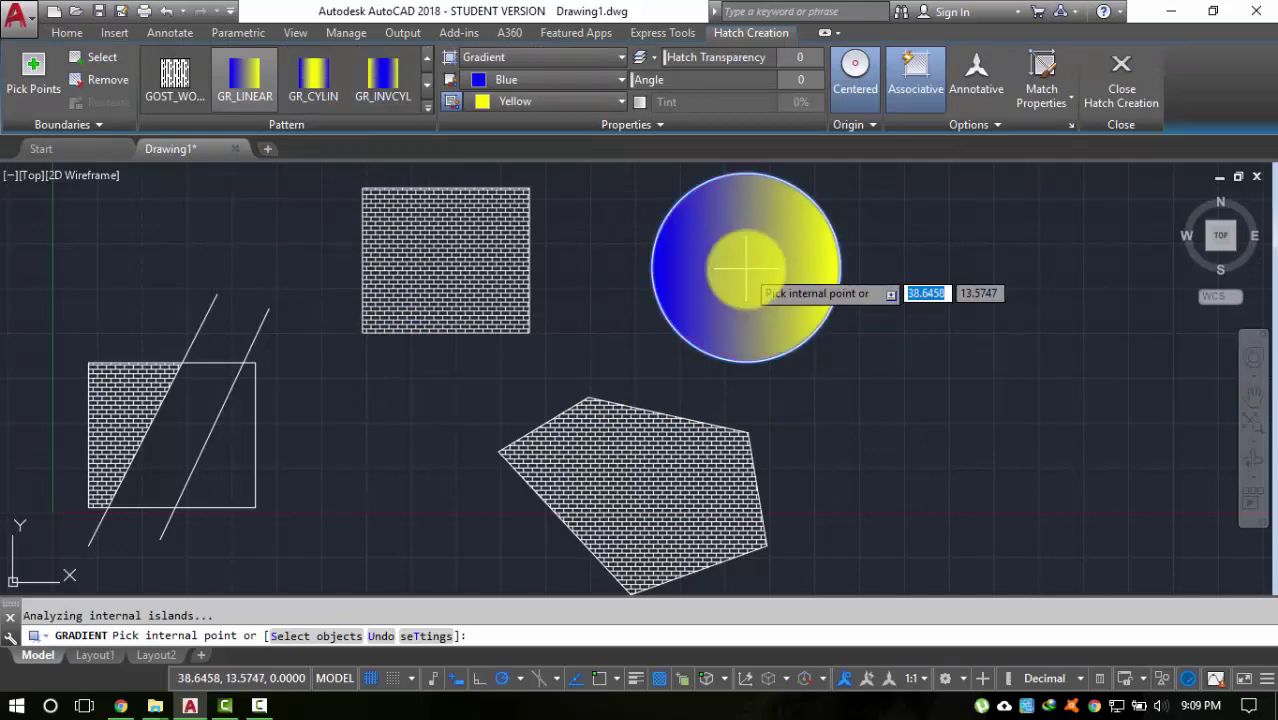
{"action": "key", "text": "Return"}
Step: Try the GR_LINEAR, GR_CYLIN and GR_INVCYL patterns on the circle's gradient fill
{"action": "scroll", "coordinate": [788, 250], "scroll_direction": "up", "scroll_amount": 3}
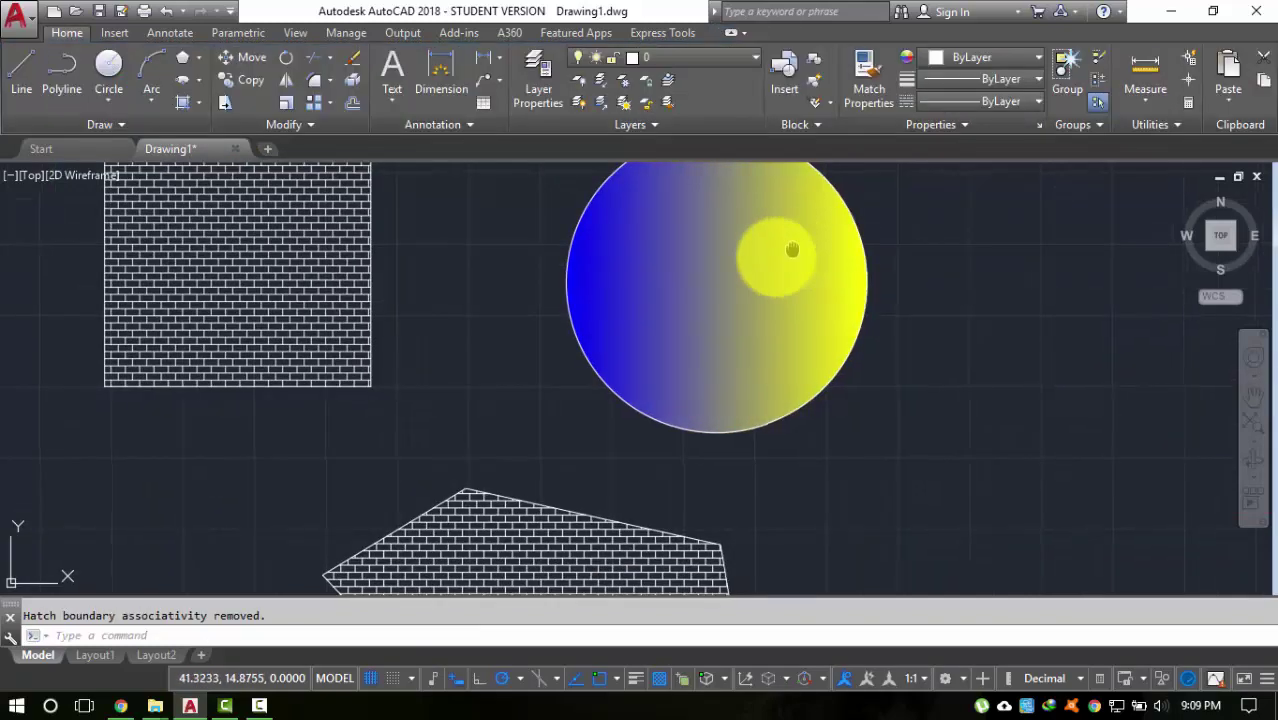
{"action": "middle_click_drag", "start_coordinate": [791, 249], "coordinate": [632, 320]}
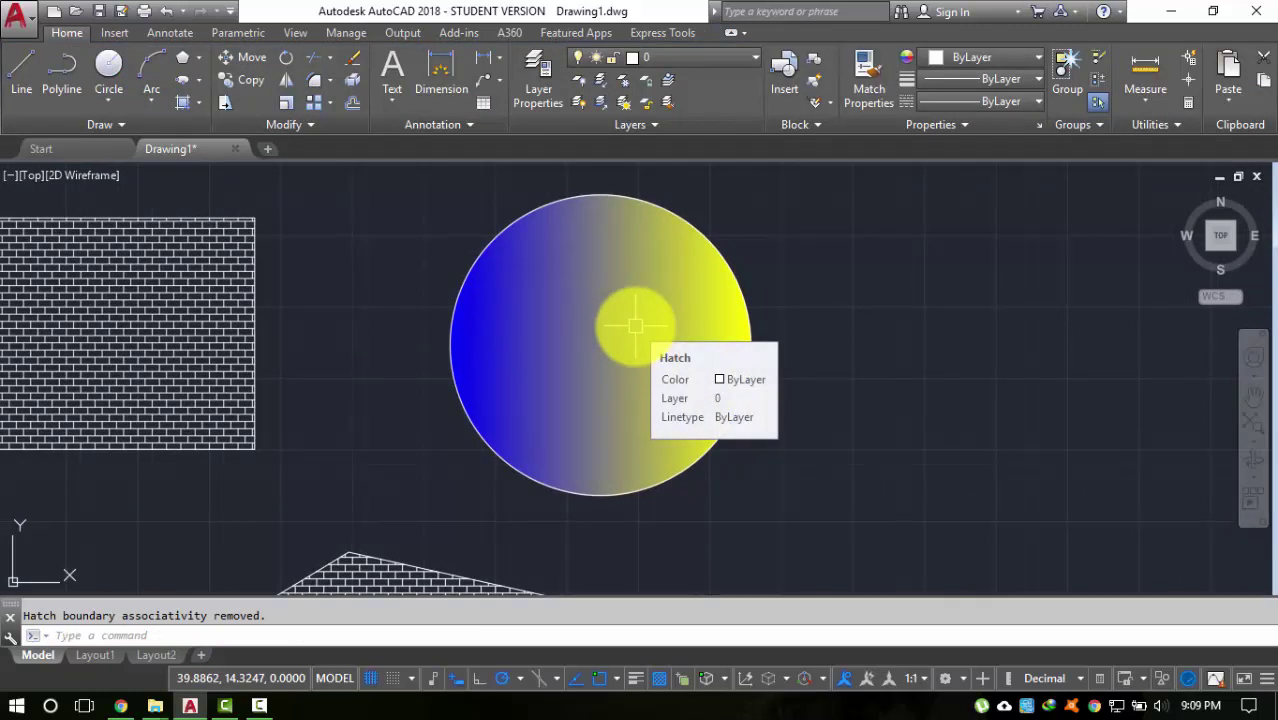
{"action": "left_click", "coordinate": [635, 325]}
{"action": "left_click", "coordinate": [620, 336]}
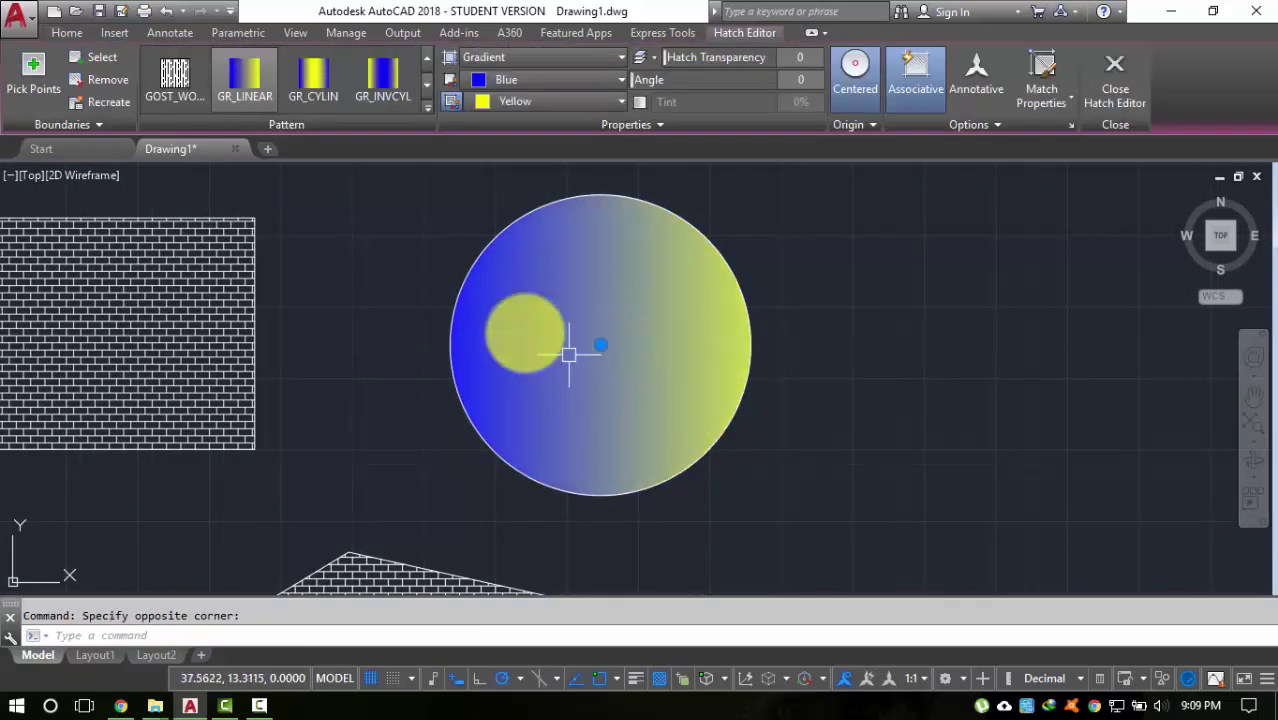
{"action": "left_click", "coordinate": [249, 76]}
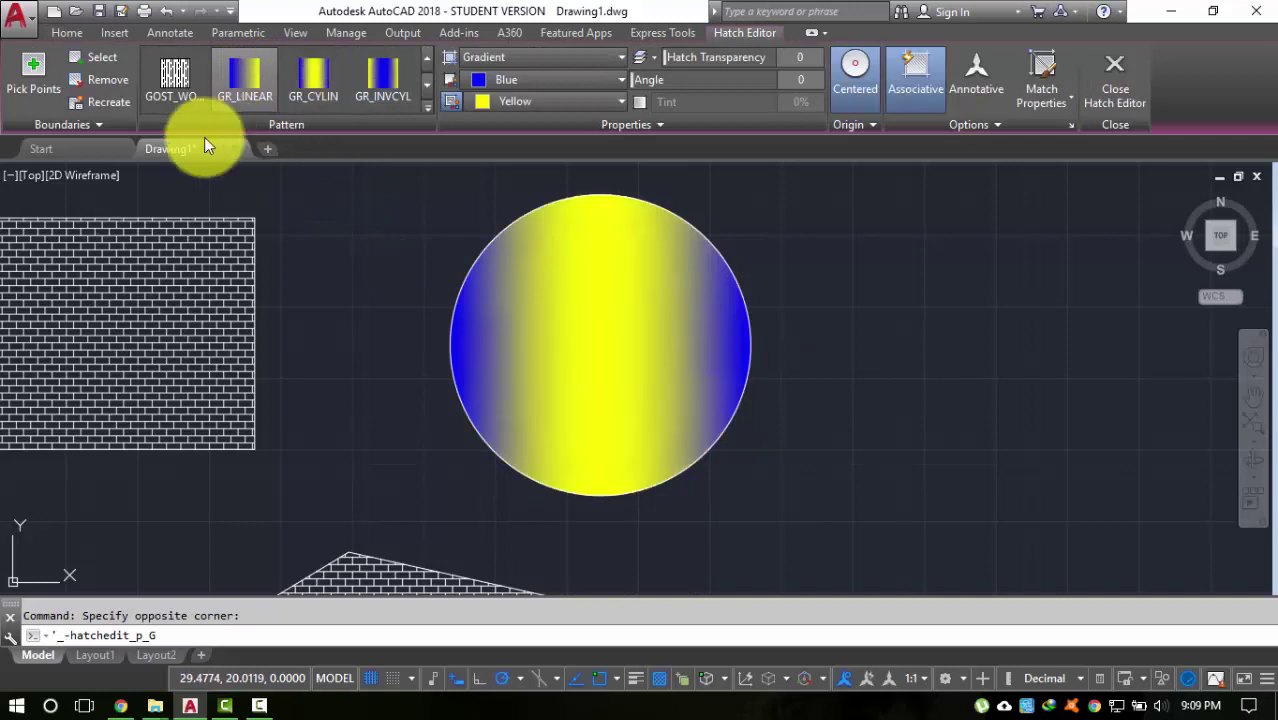
{"action": "left_click", "coordinate": [308, 77]}
{"action": "left_click", "coordinate": [381, 84]}
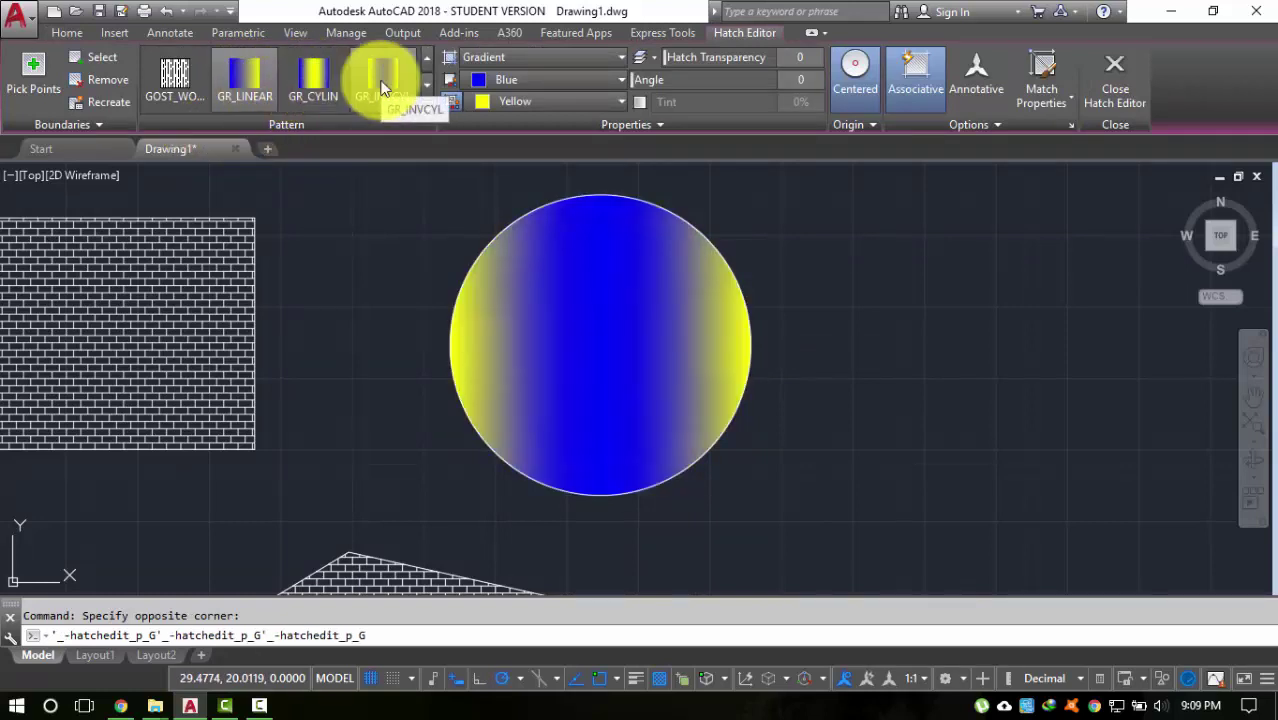
{"action": "left_click", "coordinate": [331, 88]}
{"action": "left_click", "coordinate": [252, 90]}
{"action": "left_click", "coordinate": [368, 91]}
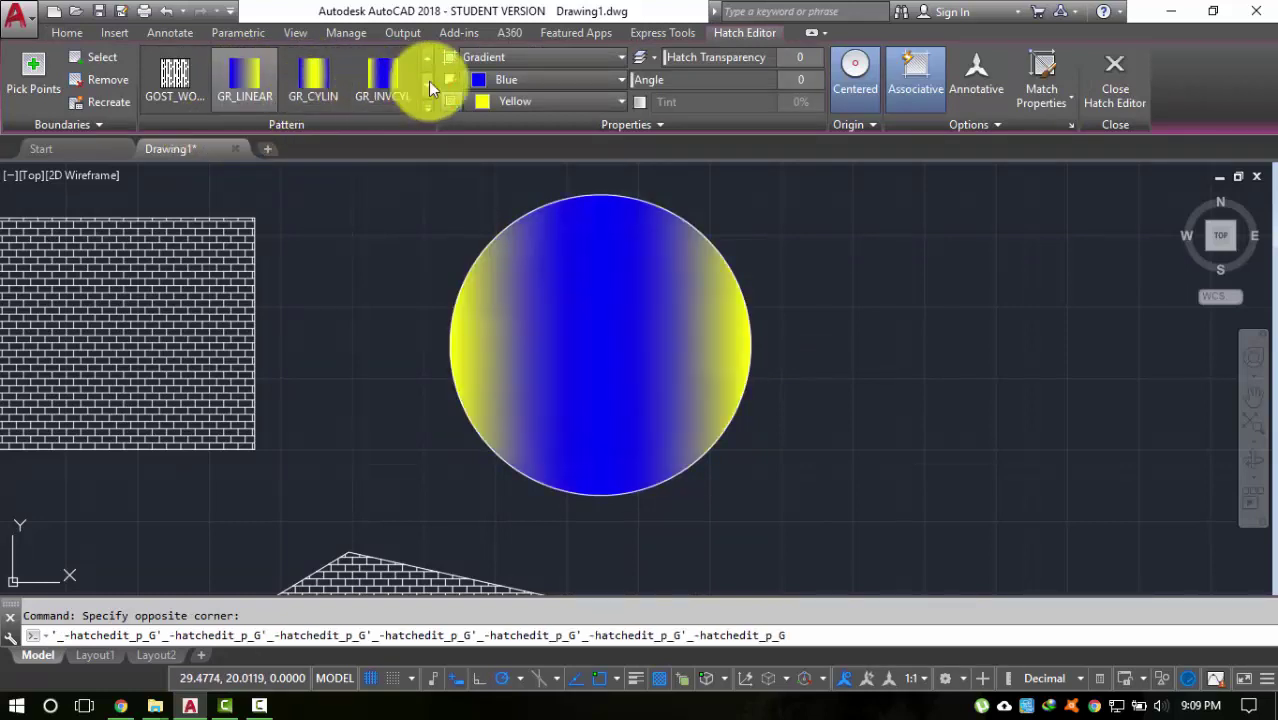
Step: Set the circle's gradient to GR_SPHER and its first colour to dark red 153,27,30
{"action": "left_click", "coordinate": [428, 83]}
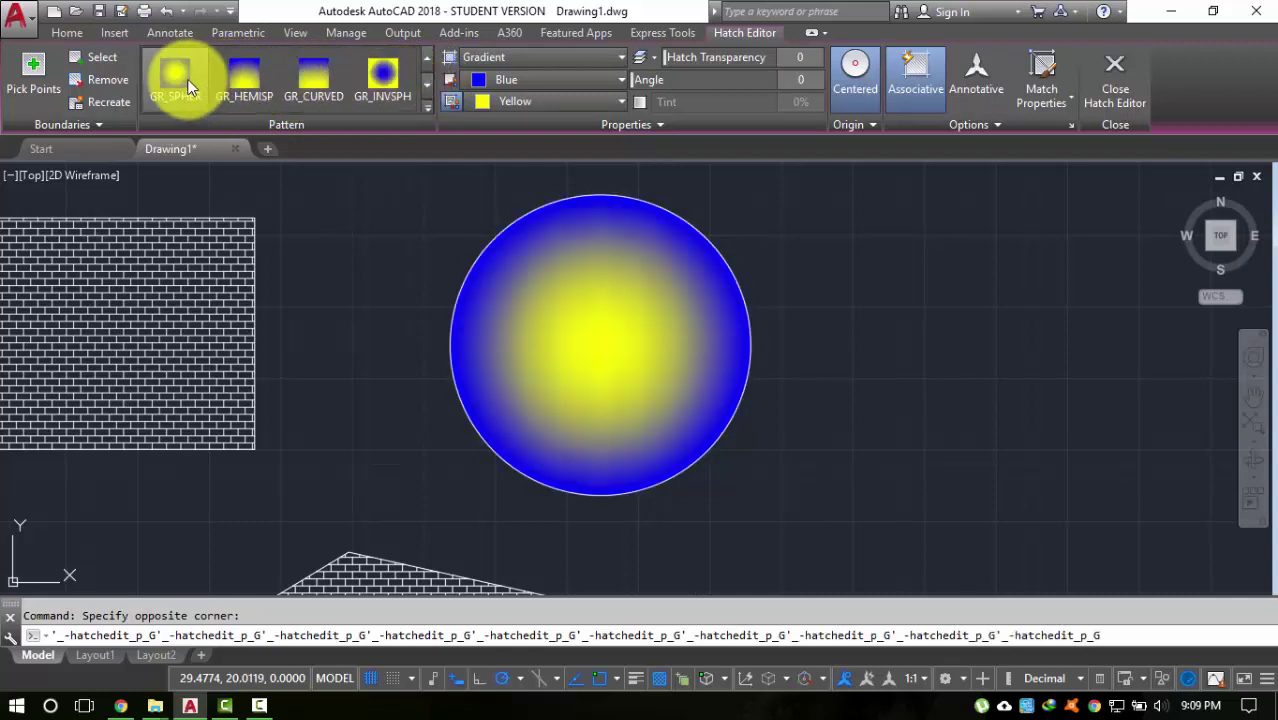
{"action": "left_click", "coordinate": [180, 80]}
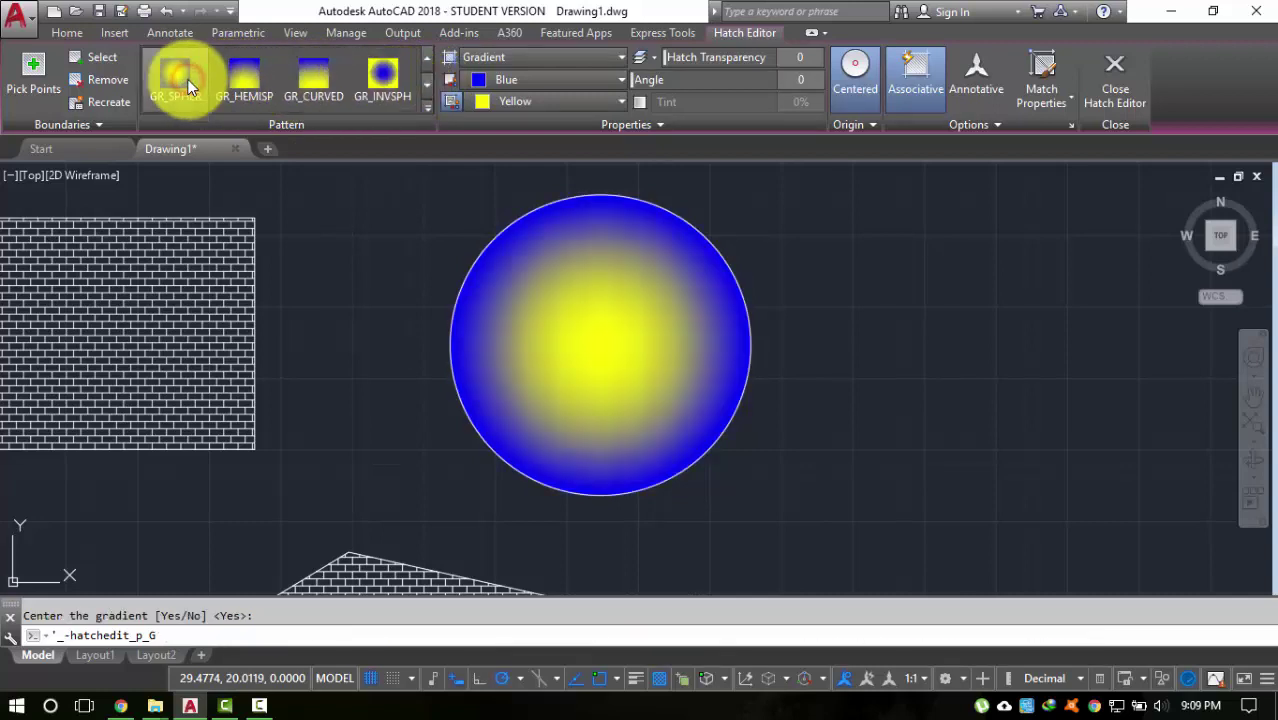
{"action": "left_click", "coordinate": [525, 78]}
{"action": "left_click", "coordinate": [528, 114]}
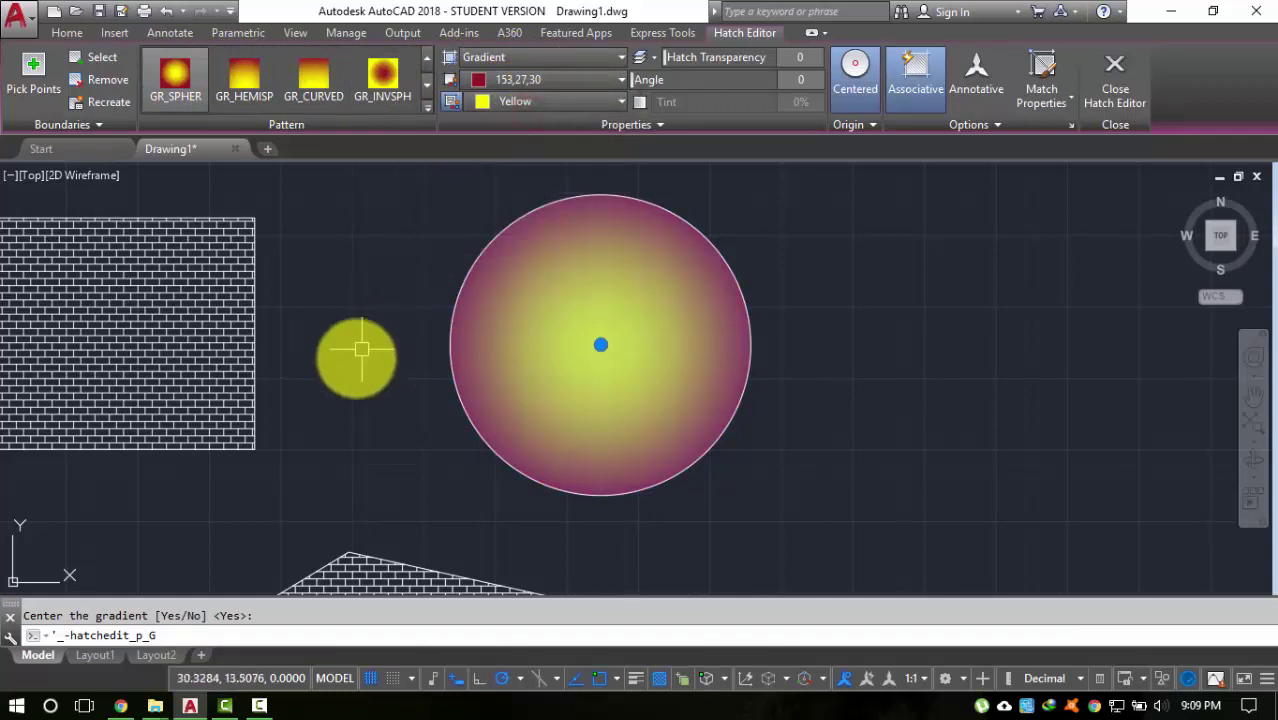
{"action": "key", "text": "Escape"}
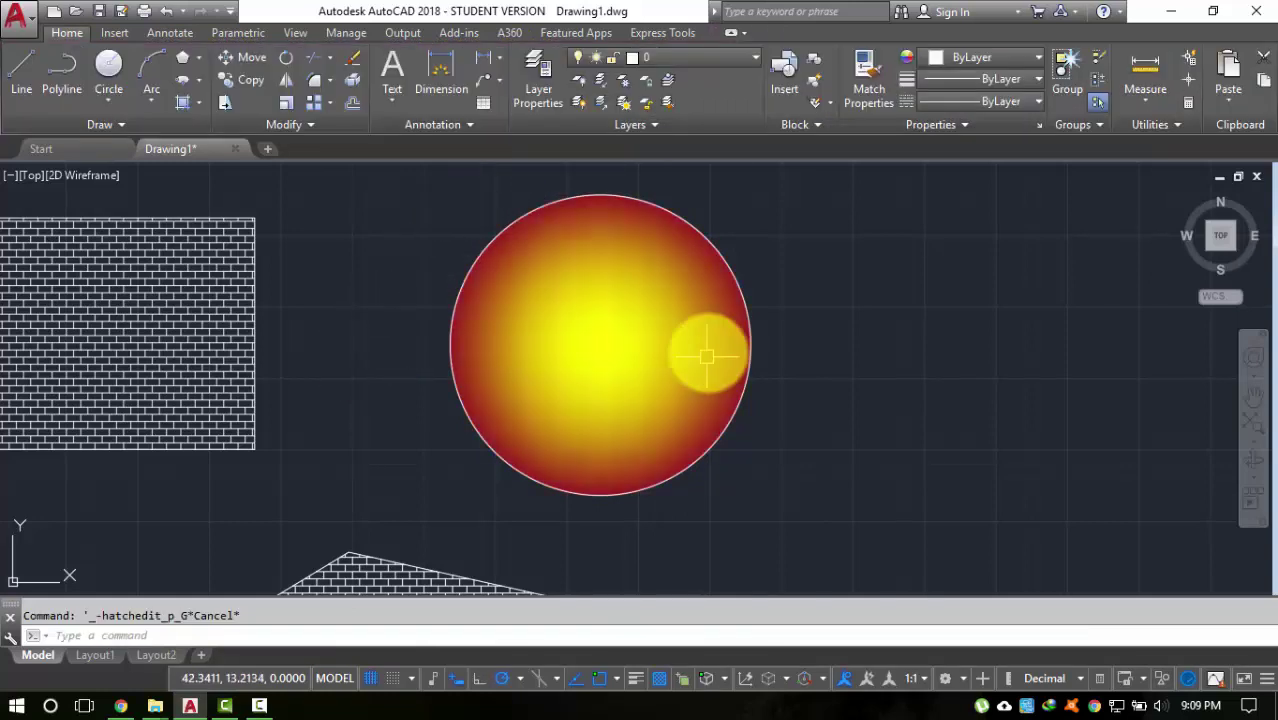
Step: Set the circle gradient's transparency to 3 and its angle to 47
{"action": "left_click", "coordinate": [832, 381]}
{"action": "left_click", "coordinate": [522, 371]}
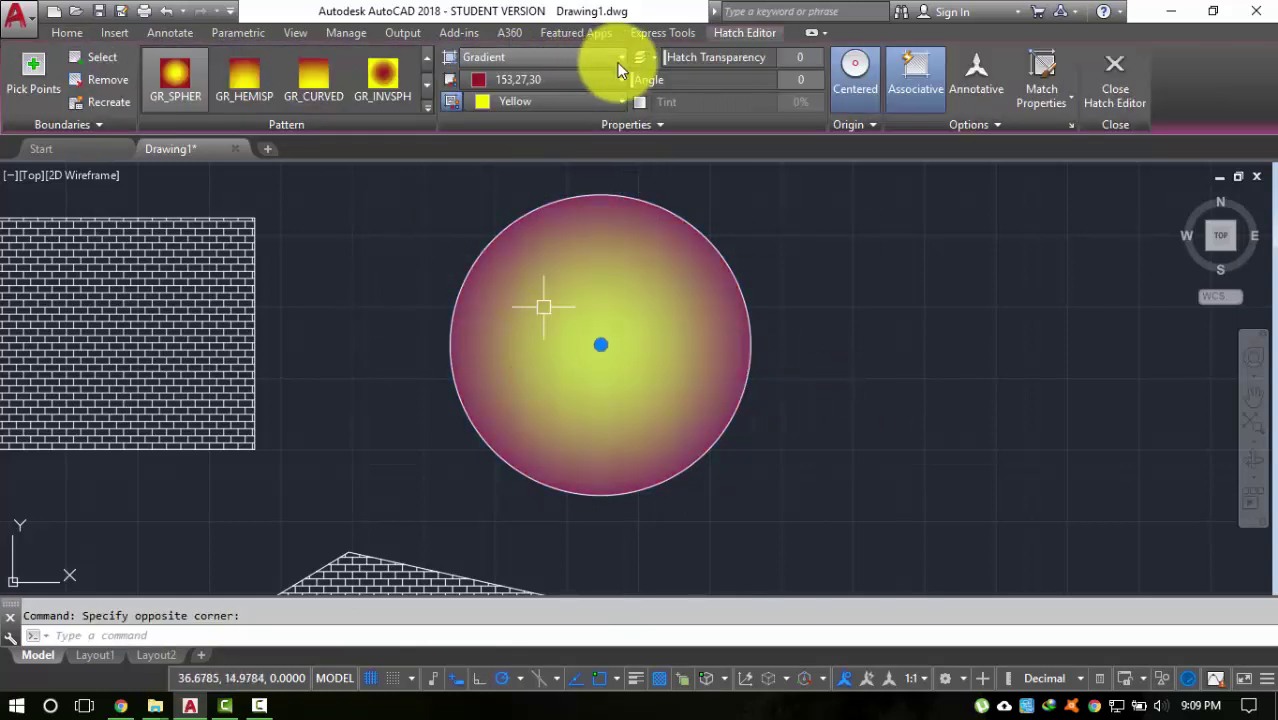
{"action": "mouse_move", "coordinate": [679, 52]}
{"action": "left_mouse_down"}
{"action": "mouse_move", "coordinate": [842, 57]}
{"action": "mouse_move", "coordinate": [633, 75]}
{"action": "mouse_move", "coordinate": [673, 90]}
{"action": "left_mouse_up"}
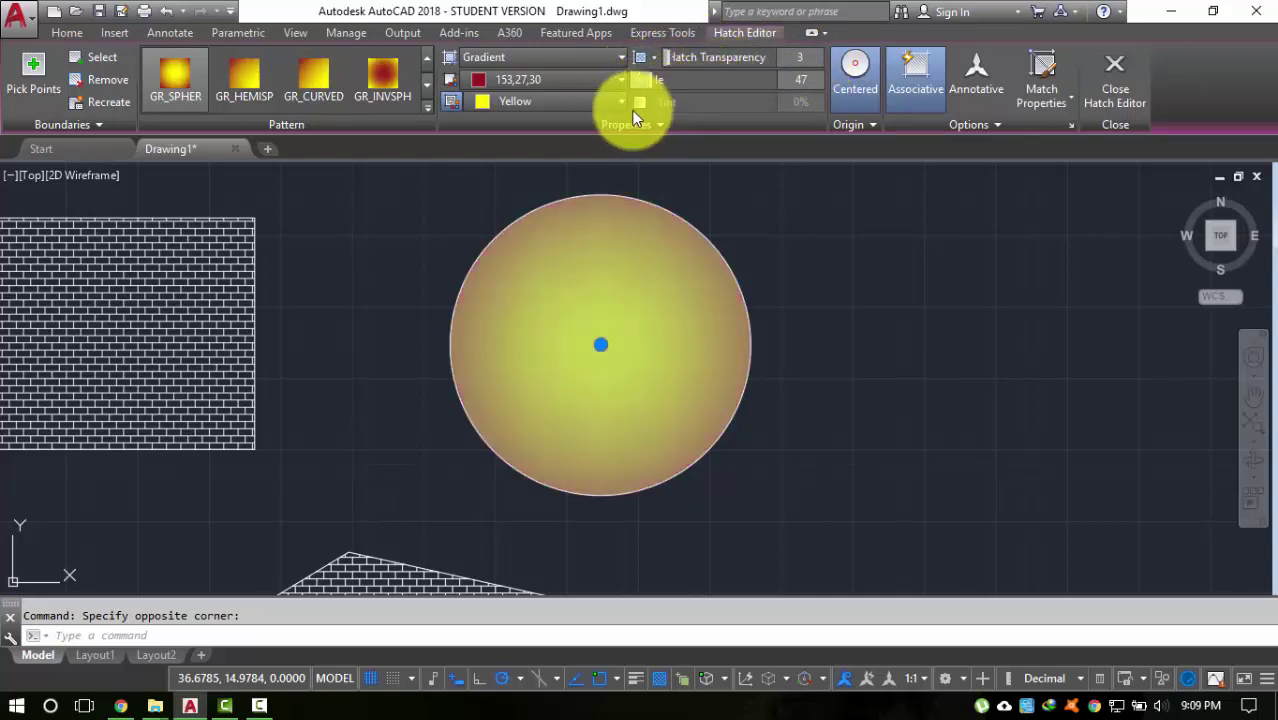
Step: Switch the circle's gradient to a single colour with tint and set the tint to 100%
{"action": "left_click", "coordinate": [636, 105]}
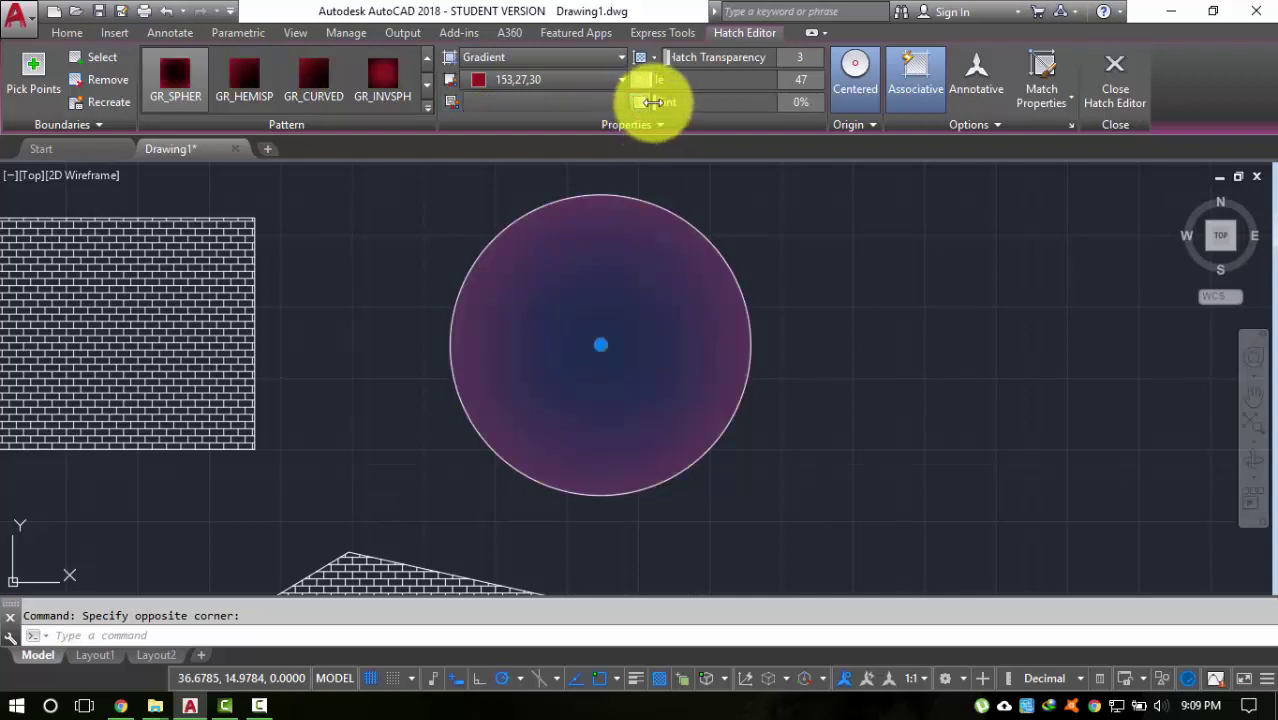
{"action": "left_click_drag", "start_coordinate": [652, 103], "coordinate": [861, 105]}
{"action": "key", "text": "Escape"}
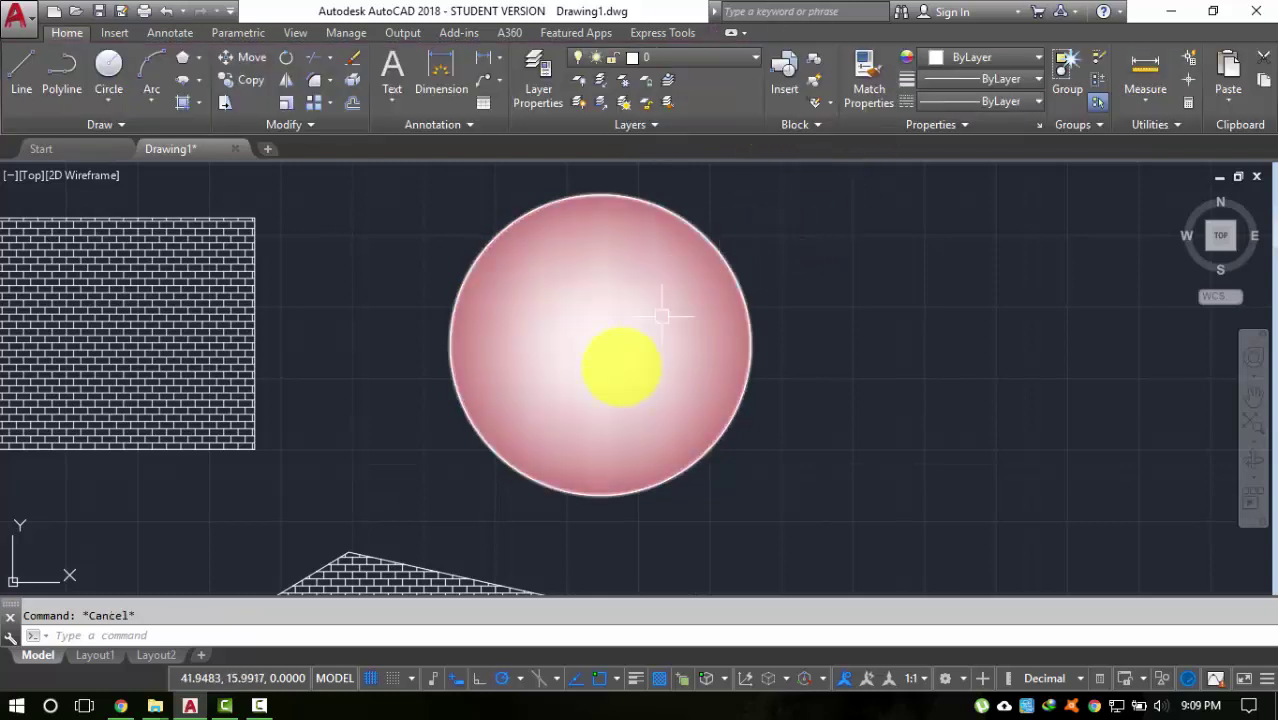
Step: Reduce the tint of the circle's gradient to 0%
{"action": "left_click", "coordinate": [675, 328]}
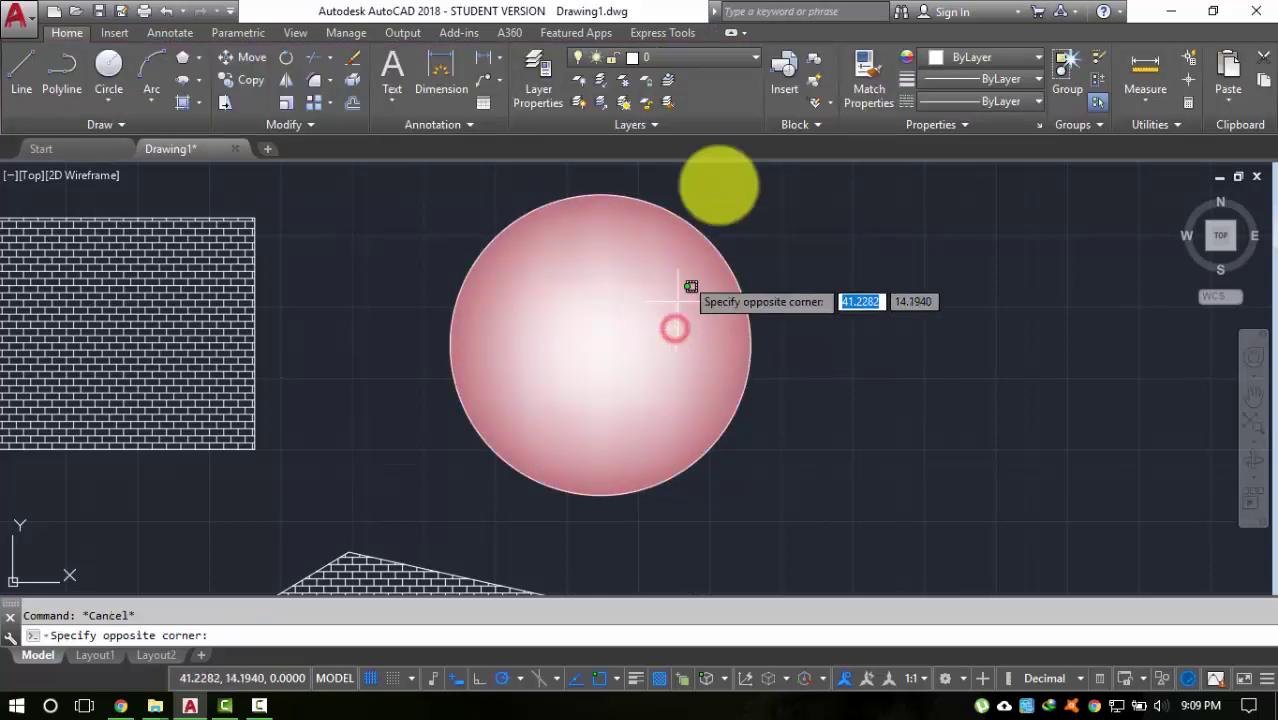
{"action": "left_click", "coordinate": [608, 337]}
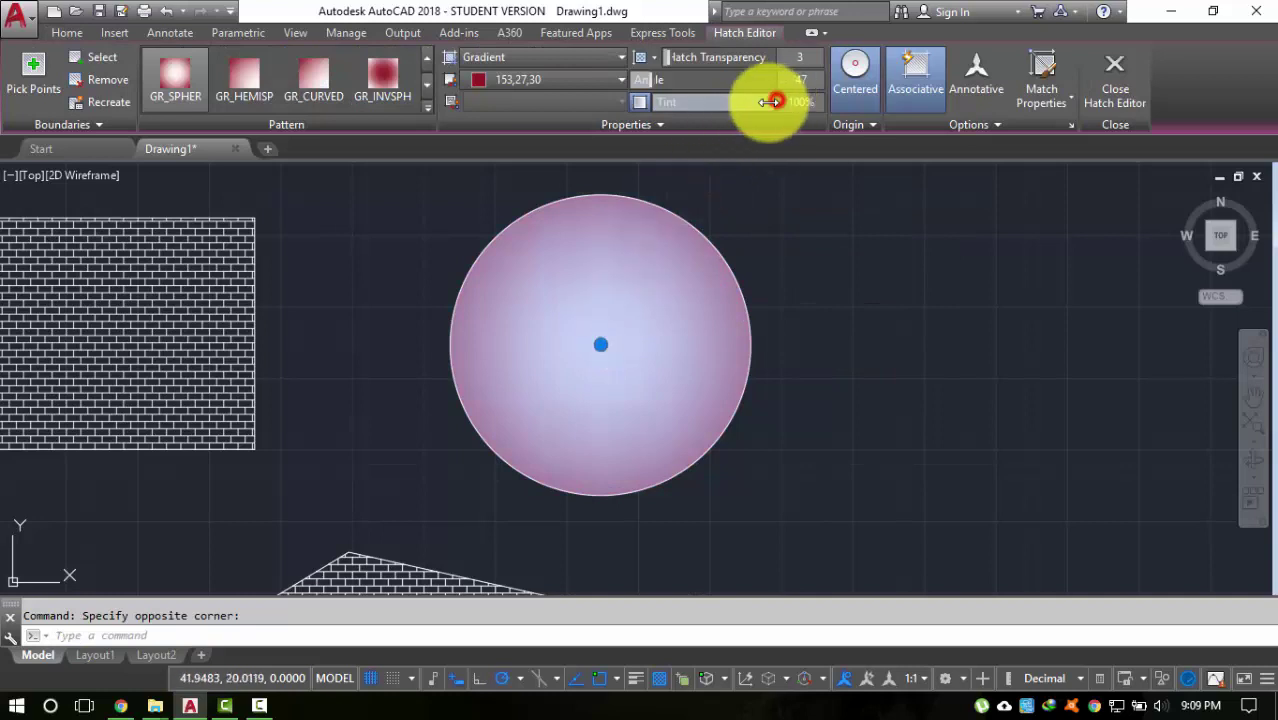
{"action": "left_click_drag", "start_coordinate": [774, 100], "coordinate": [584, 97]}
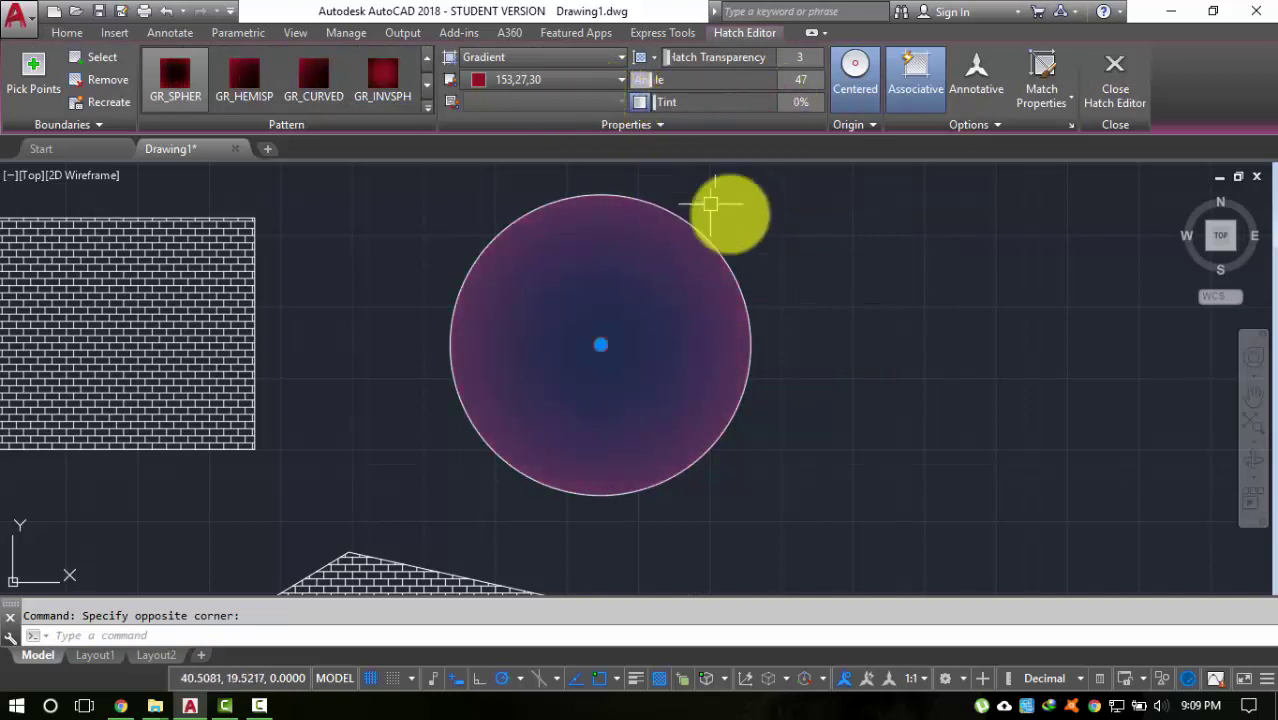
Step: Switch the circle's gradient back to two colours and set its second colour to light yellow-green
{"action": "key", "text": "Escape"}
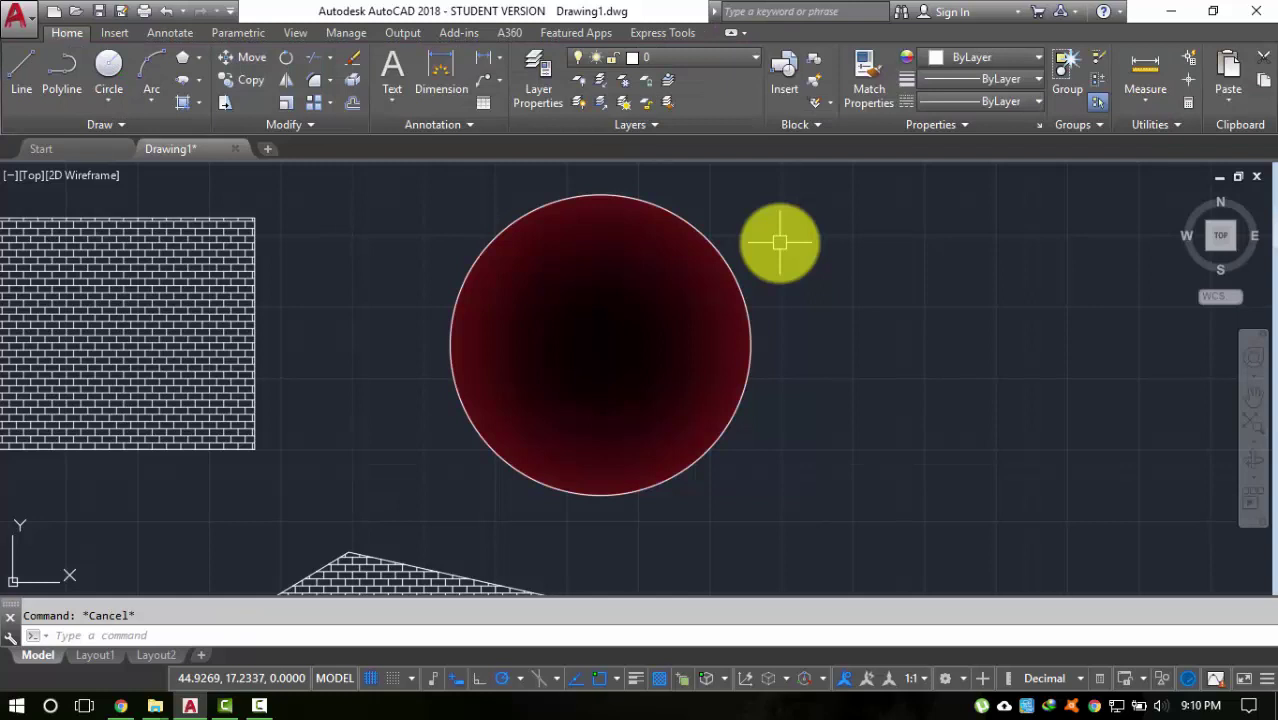
{"action": "left_click", "coordinate": [608, 337]}
{"action": "left_click", "coordinate": [562, 374]}
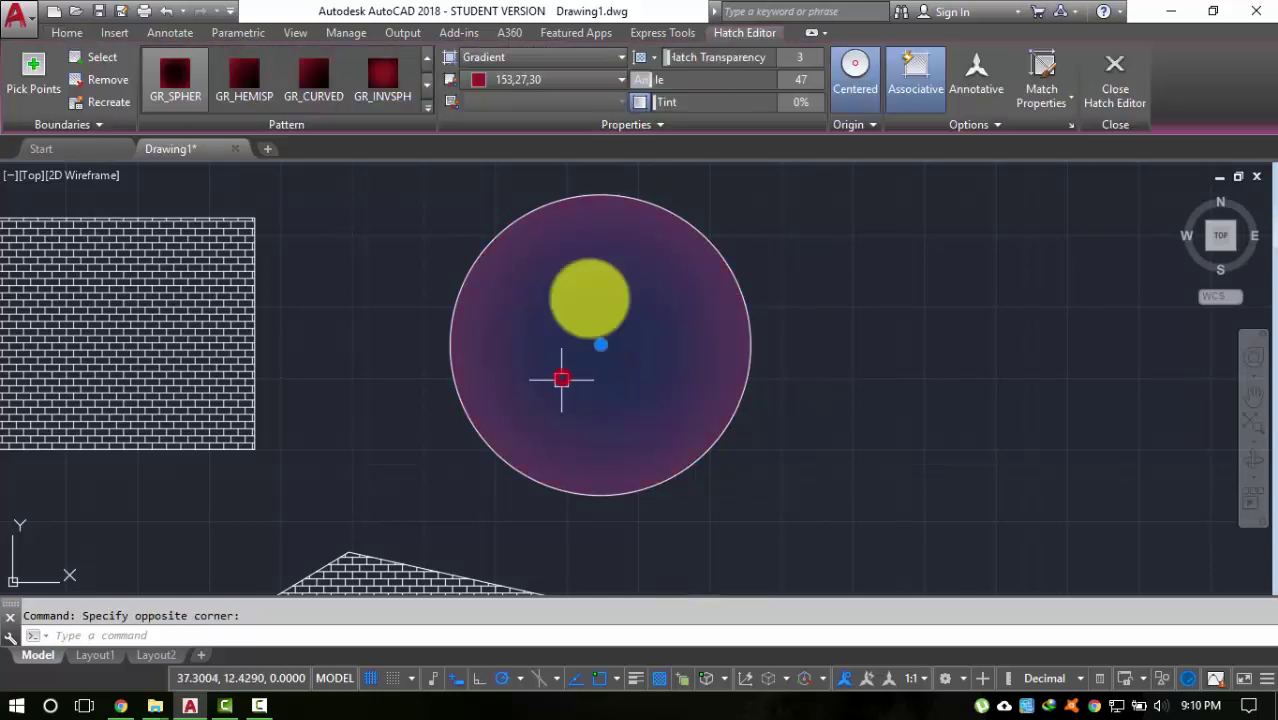
{"action": "left_click", "coordinate": [640, 102]}
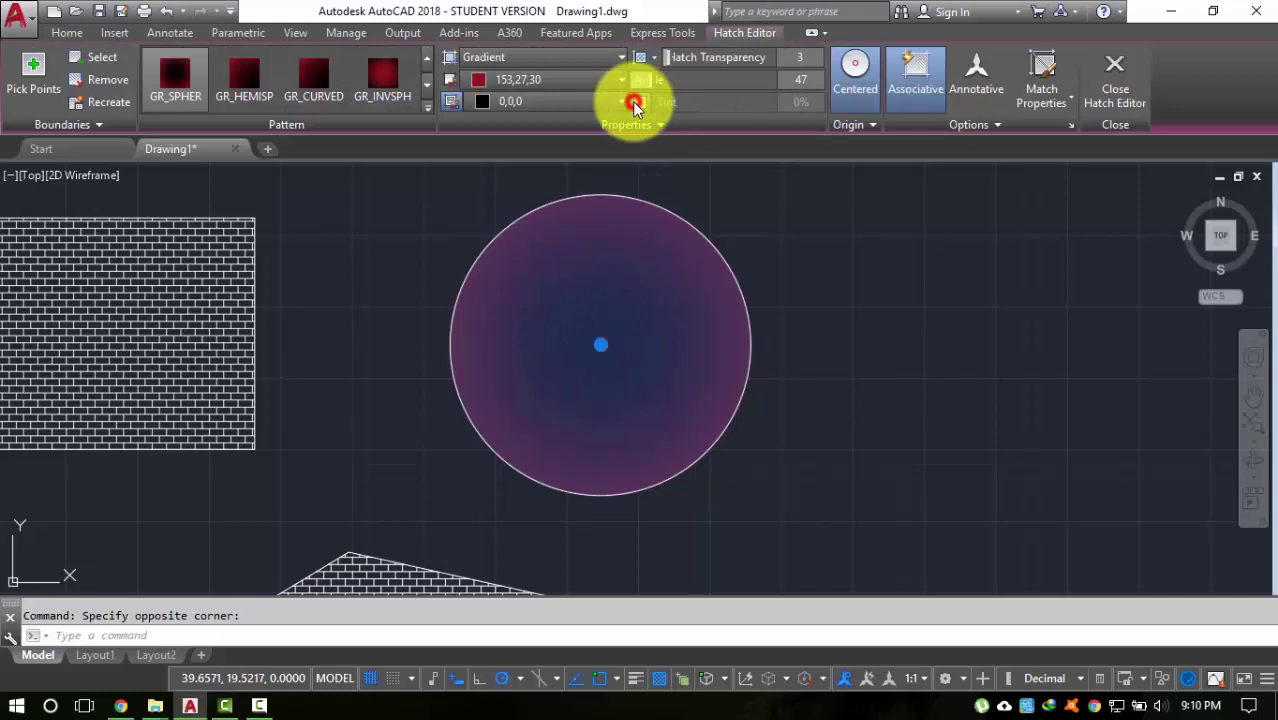
{"action": "left_click", "coordinate": [517, 102]}
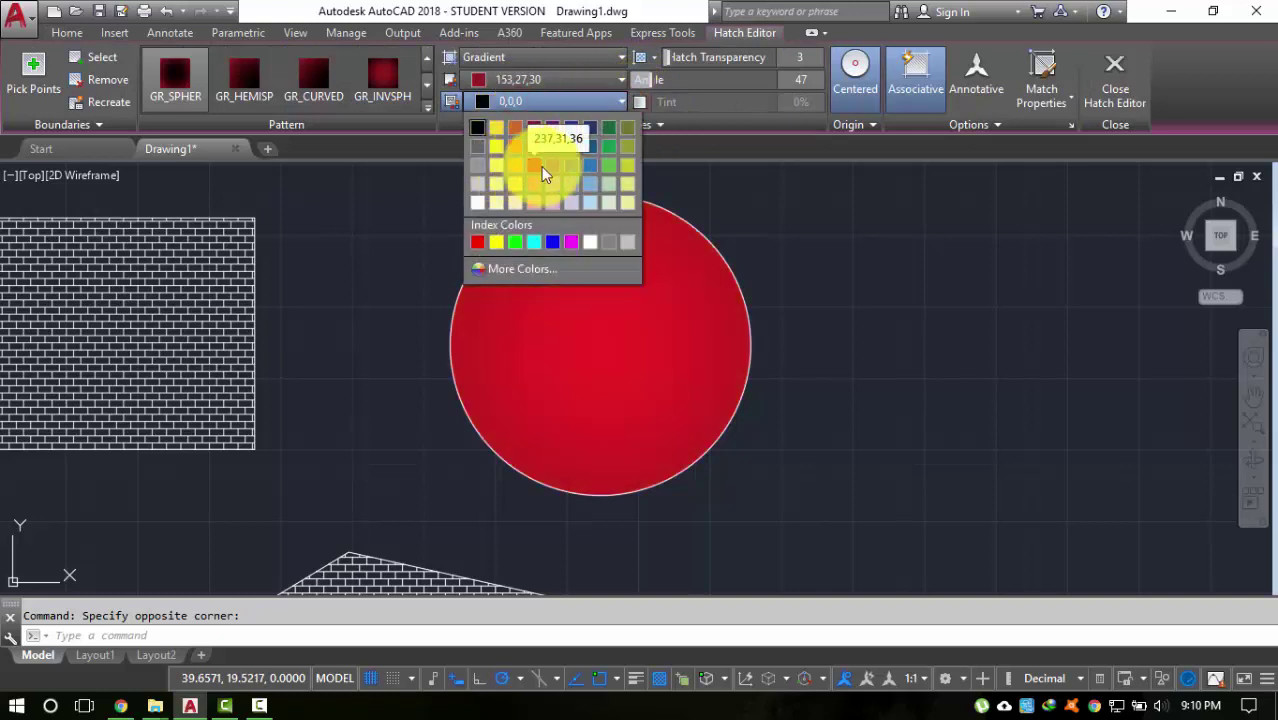
{"action": "left_click", "coordinate": [622, 176]}
{"action": "key", "text": "Escape"}
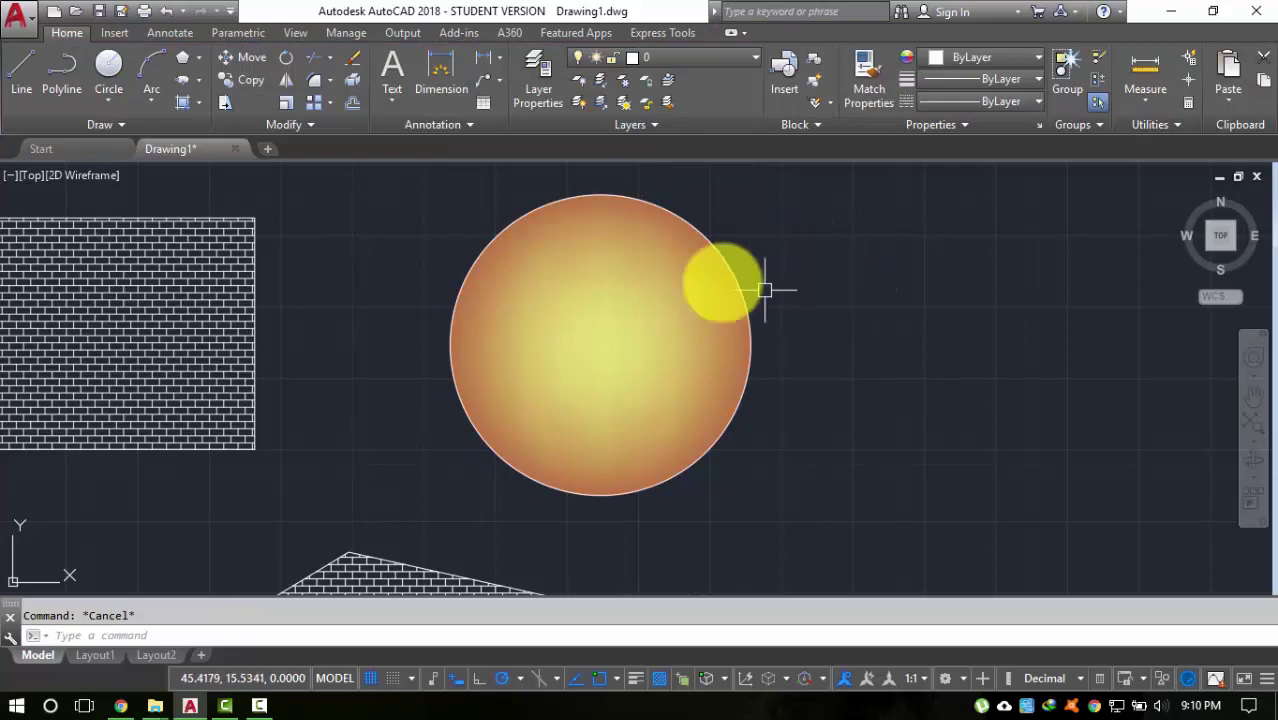
{"action": "scroll", "coordinate": [702, 278], "scroll_direction": "down", "scroll_amount": 4}
{"action": "scroll", "coordinate": [580, 380], "scroll_direction": "up", "scroll_amount": 2}
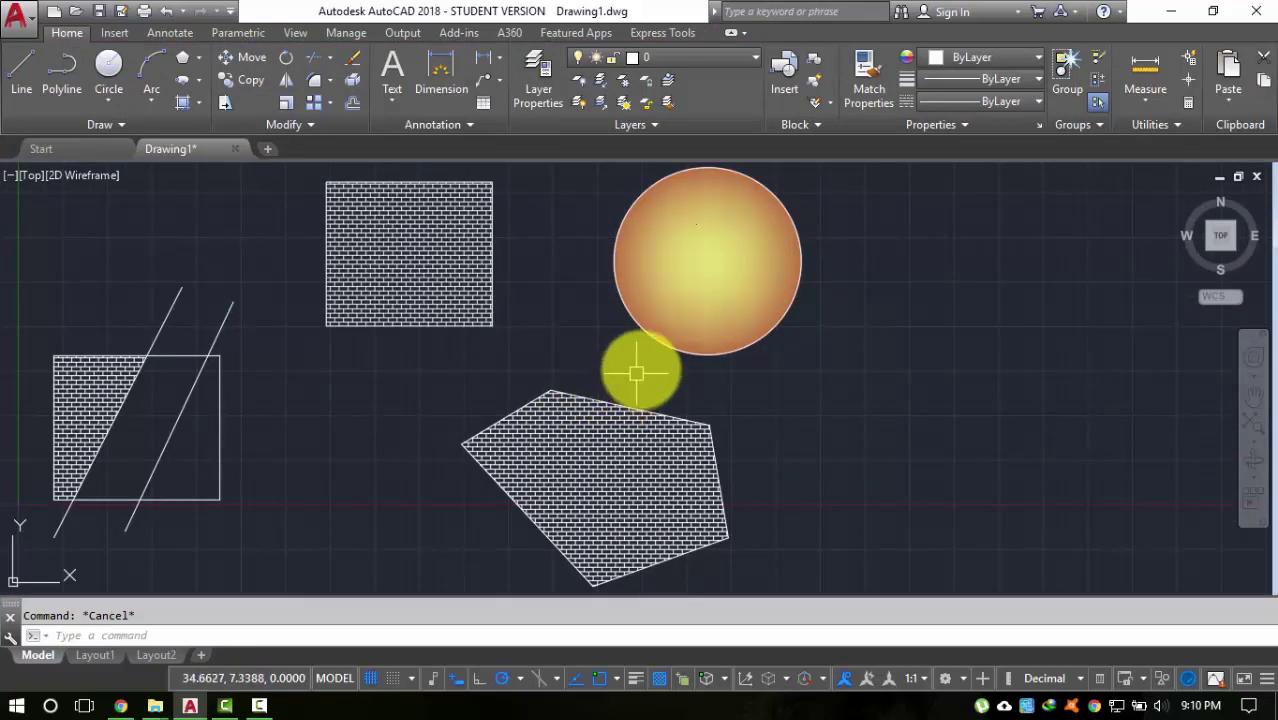
{"action": "middle_click_drag", "start_coordinate": [590, 365], "coordinate": [741, 369]}
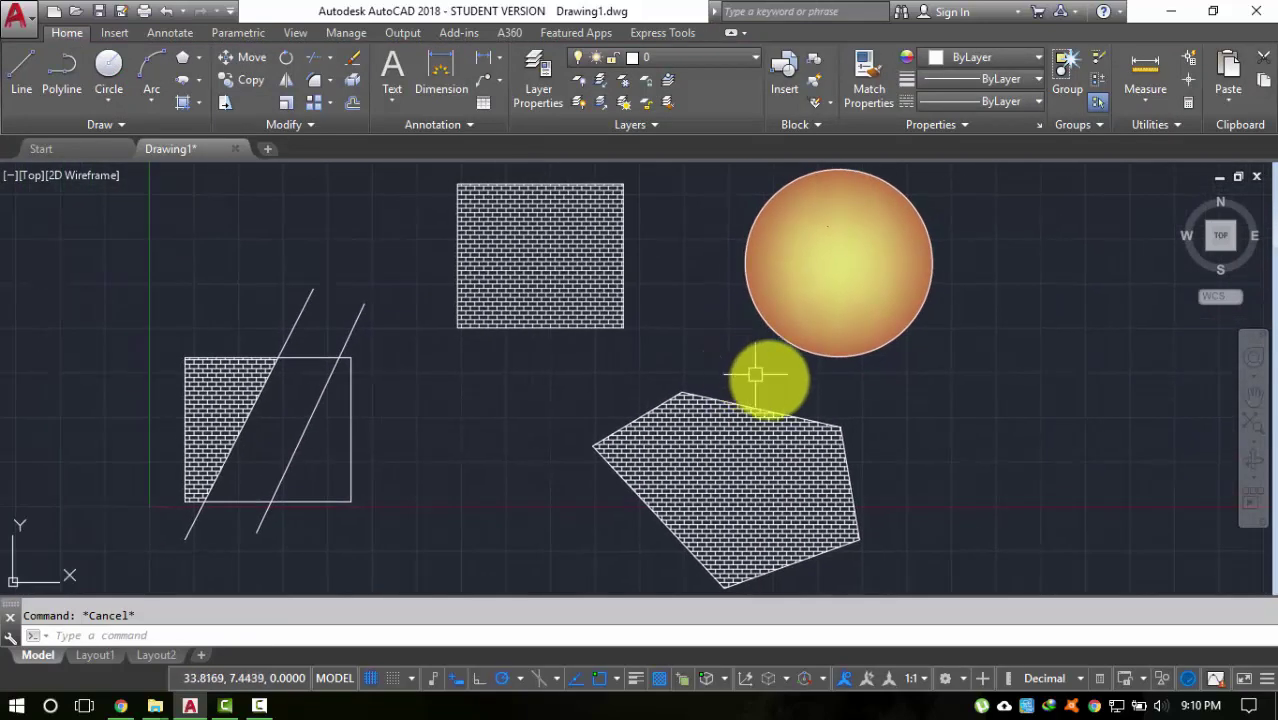
{"action": "left_click", "coordinate": [974, 571]}
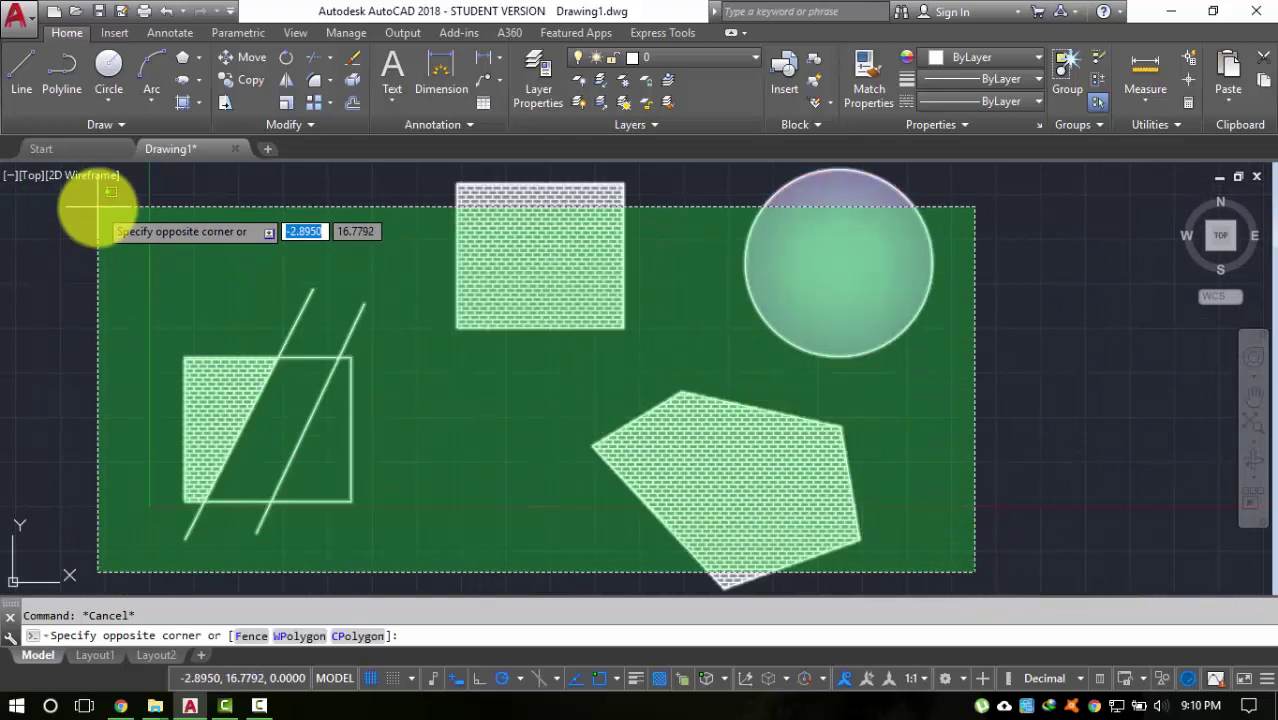
{"action": "left_click", "coordinate": [64, 205]}
{"action": "key", "text": "Escape"}
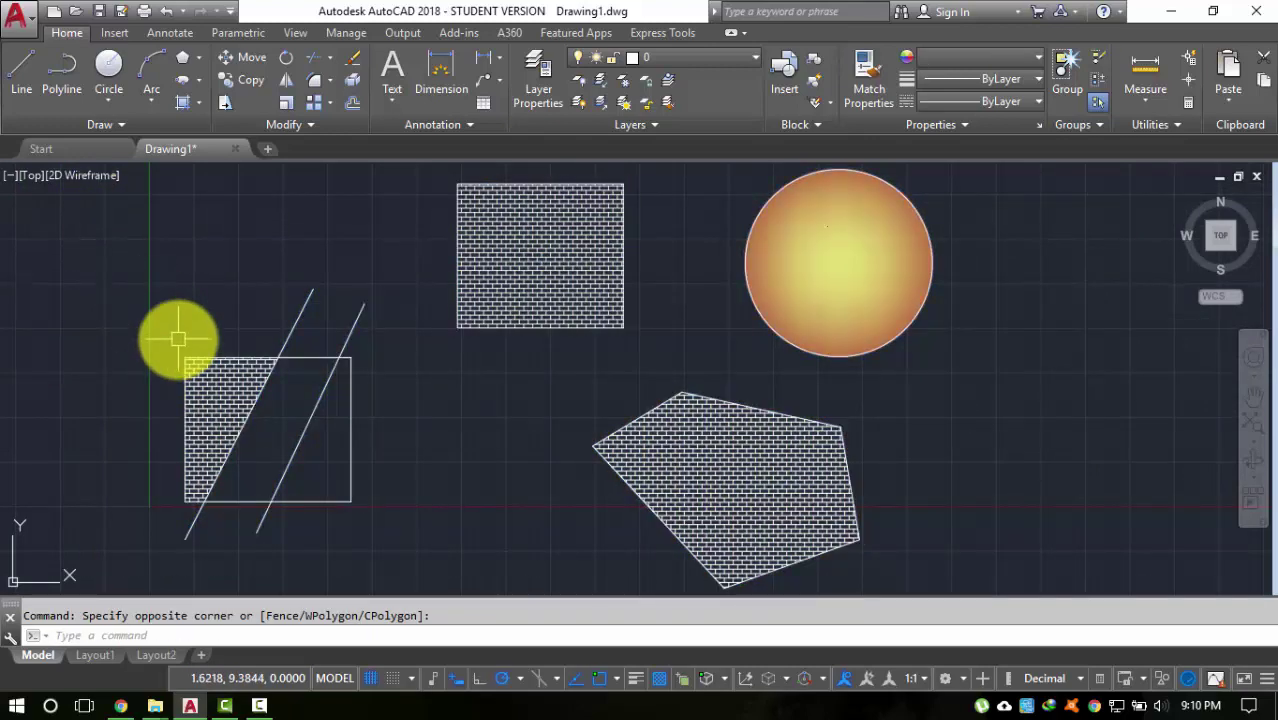